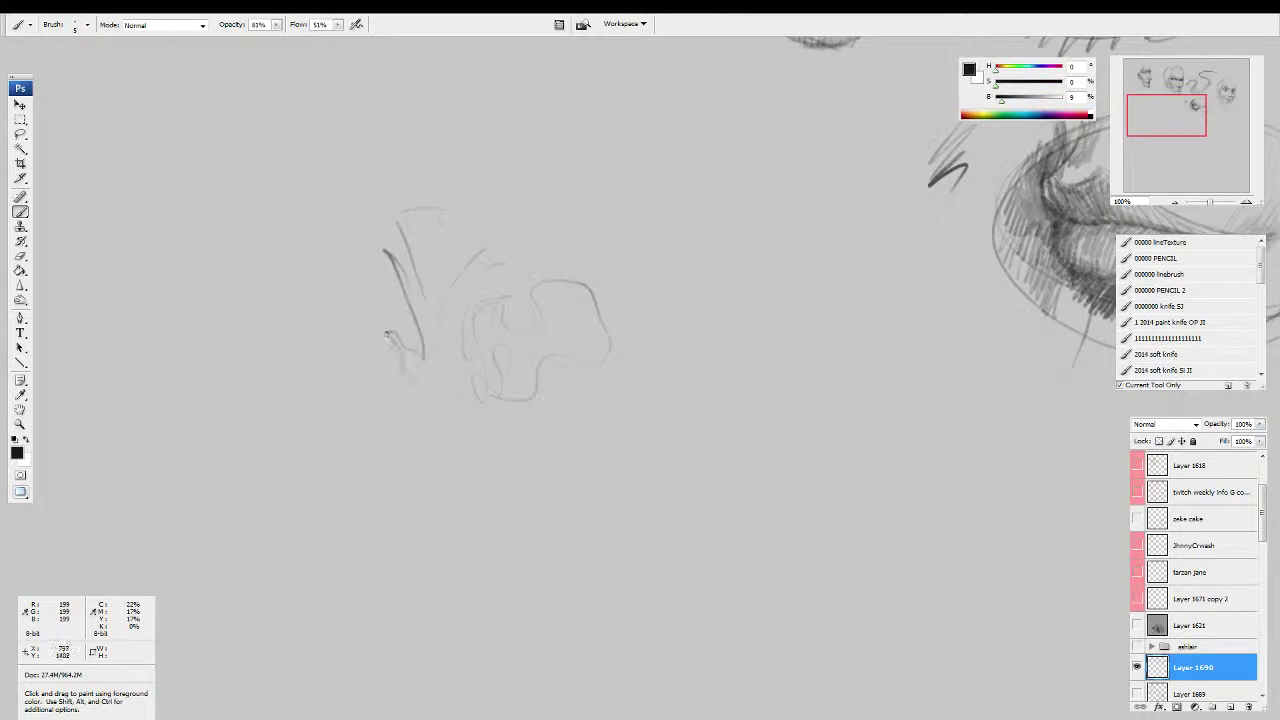
- Rough in the creature's long left contour and short columnar leg, adding small oval details along the body's left edge
{"action": "left_click_drag", "start_coordinate": [356, 283], "coordinate": [380, 437]}
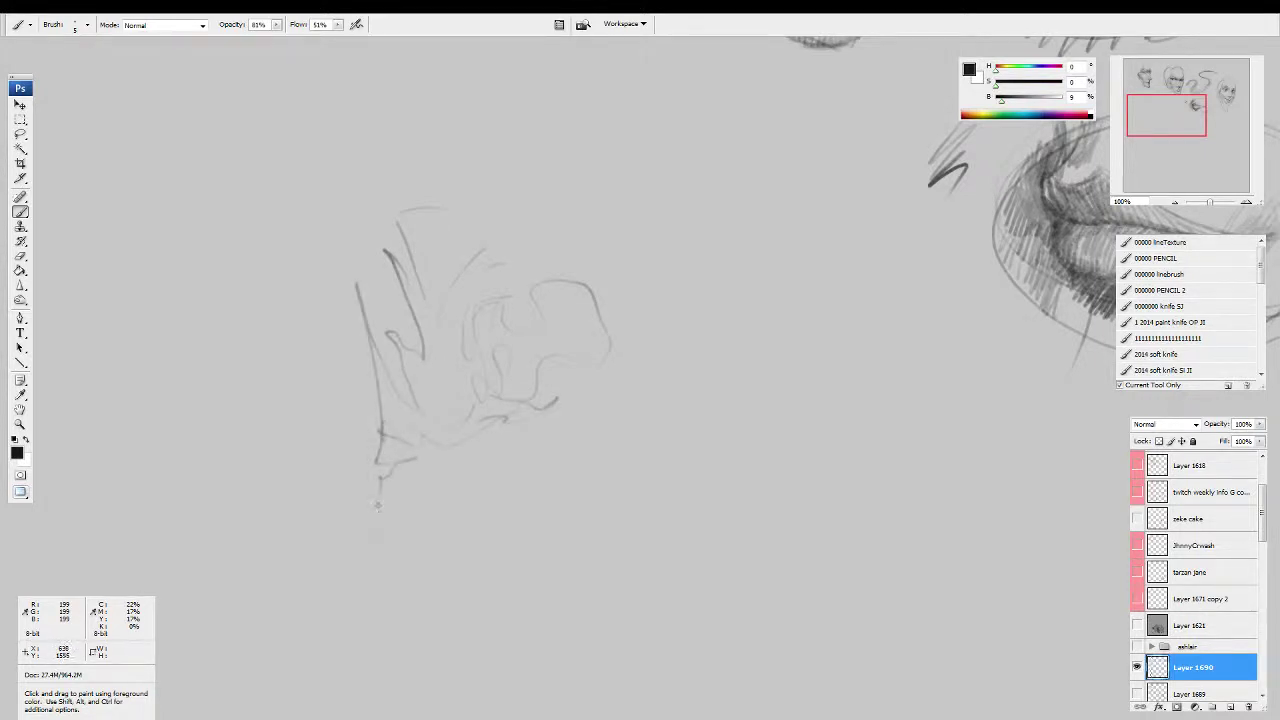
{"action": "left_click_drag", "start_coordinate": [378, 503], "coordinate": [382, 474]}
{"action": "left_click_drag", "start_coordinate": [411, 482], "coordinate": [417, 533]}
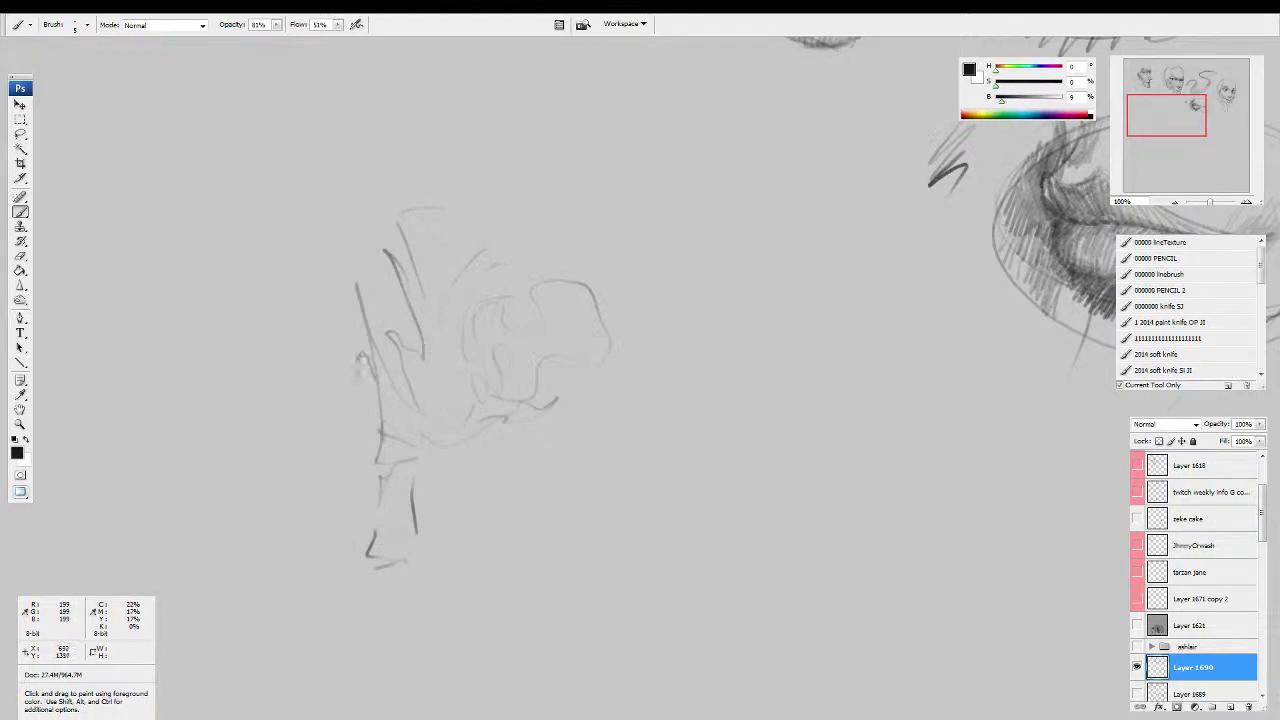
{"action": "mouse_move", "coordinate": [366, 354]}
{"action": "left_mouse_down"}
{"action": "mouse_move", "coordinate": [385, 392]}
{"action": "mouse_move", "coordinate": [399, 385]}
{"action": "mouse_move", "coordinate": [415, 323]}
{"action": "mouse_move", "coordinate": [448, 350]}
{"action": "left_mouse_up"}
{"action": "left_click_drag", "start_coordinate": [400, 226], "coordinate": [474, 379]}
{"action": "key", "text": "space"}
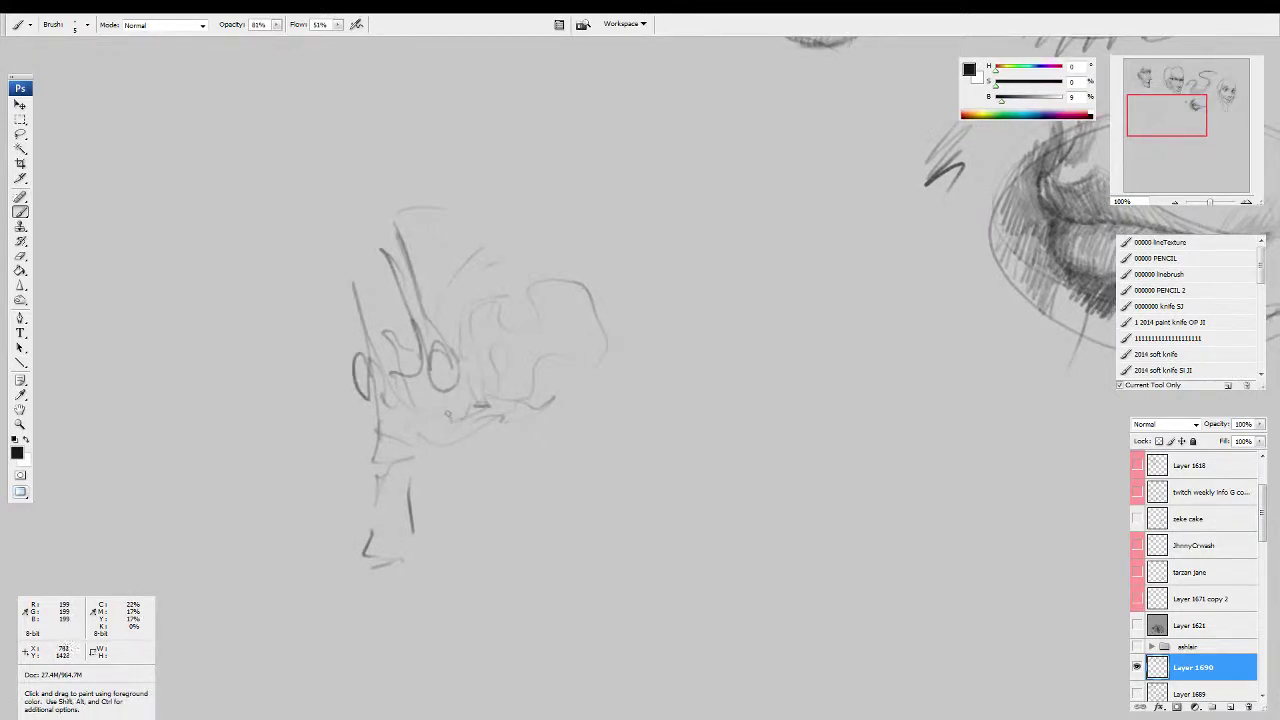
- Draw the flat parallel lines of the body's underside and short contour accents around the rounded central form
{"action": "mouse_move", "coordinate": [404, 402]}
{"action": "left_mouse_down"}
{"action": "mouse_move", "coordinate": [482, 423]}
{"action": "mouse_move", "coordinate": [536, 405]}
{"action": "mouse_move", "coordinate": [550, 378]}
{"action": "mouse_move", "coordinate": [584, 386]}
{"action": "left_mouse_up"}
{"action": "left_click_drag", "start_coordinate": [432, 440], "coordinate": [544, 412]}
{"action": "left_click_drag", "start_coordinate": [436, 447], "coordinate": [546, 432]}
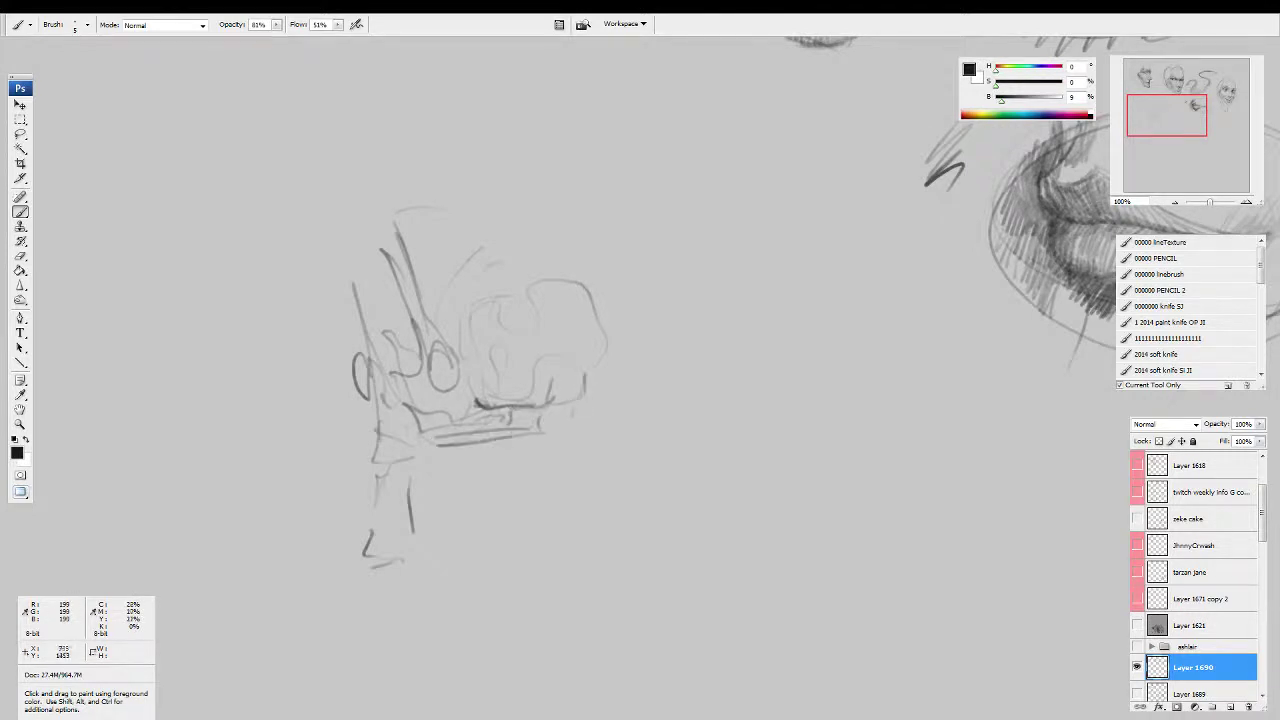
{"action": "left_click_drag", "start_coordinate": [581, 354], "coordinate": [570, 367]}
{"action": "left_click_drag", "start_coordinate": [469, 292], "coordinate": [501, 297]}
{"action": "left_click_drag", "start_coordinate": [478, 244], "coordinate": [499, 287]}
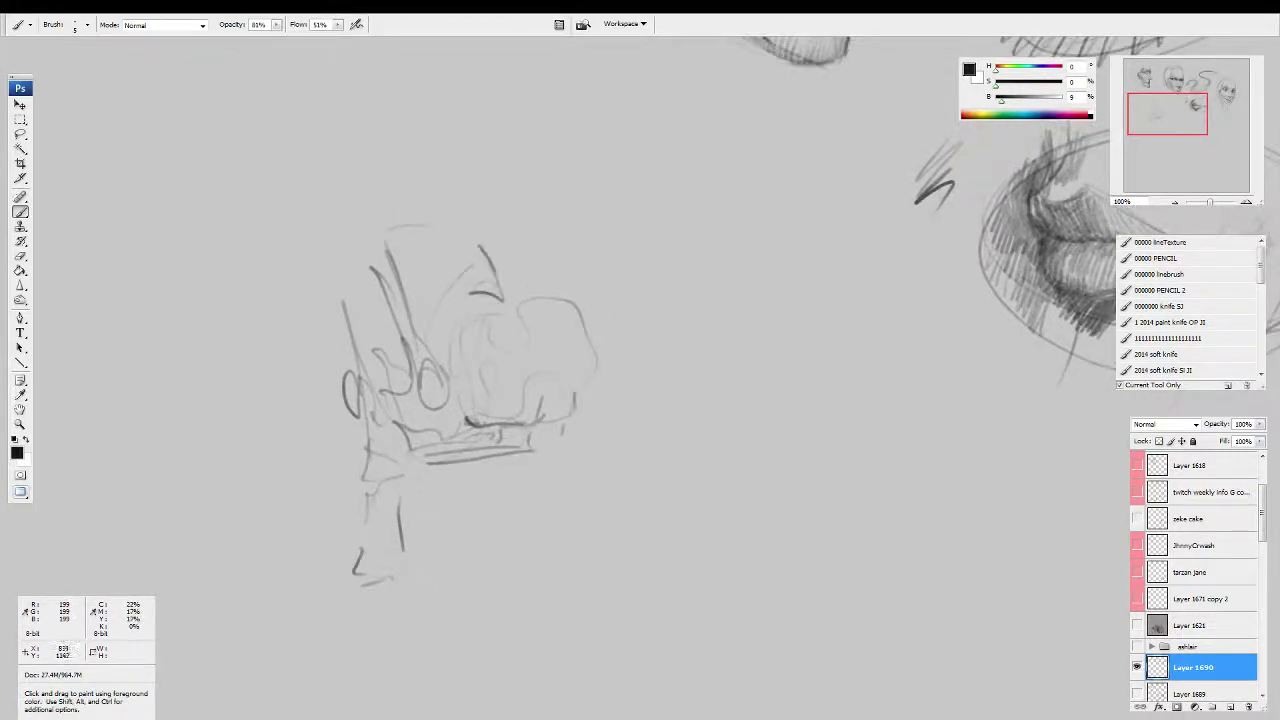
- Fill out the columnar leg's outline and extend the rounded central form with small curved shapes on its right
{"action": "mouse_move", "coordinate": [592, 375]}
{"action": "left_mouse_down"}
{"action": "mouse_move", "coordinate": [518, 356]}
{"action": "mouse_move", "coordinate": [535, 335]}
{"action": "left_mouse_up"}
{"action": "left_click_drag", "start_coordinate": [302, 386], "coordinate": [296, 424]}
{"action": "mouse_move", "coordinate": [289, 408]}
{"action": "left_mouse_down"}
{"action": "mouse_move", "coordinate": [274, 442]}
{"action": "mouse_move", "coordinate": [311, 504]}
{"action": "left_mouse_up"}
{"action": "left_click_drag", "start_coordinate": [334, 461], "coordinate": [358, 528]}
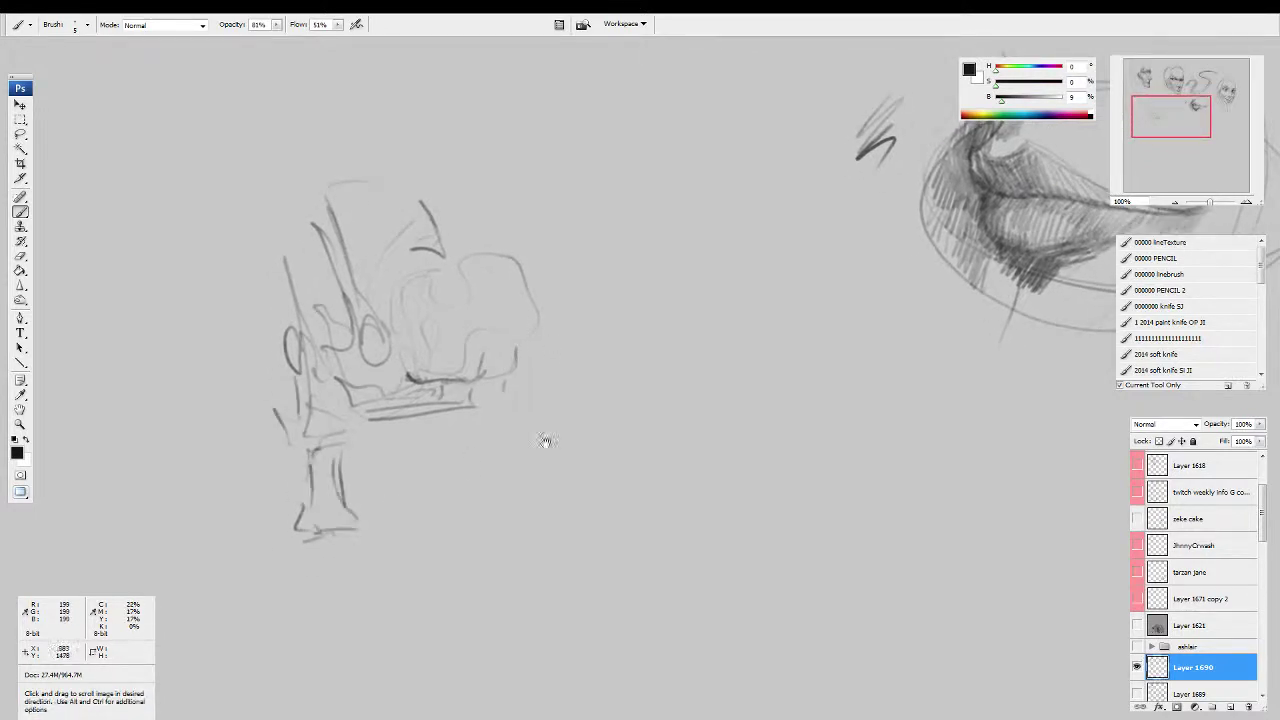
{"action": "left_click_drag", "start_coordinate": [545, 440], "coordinate": [554, 434]}
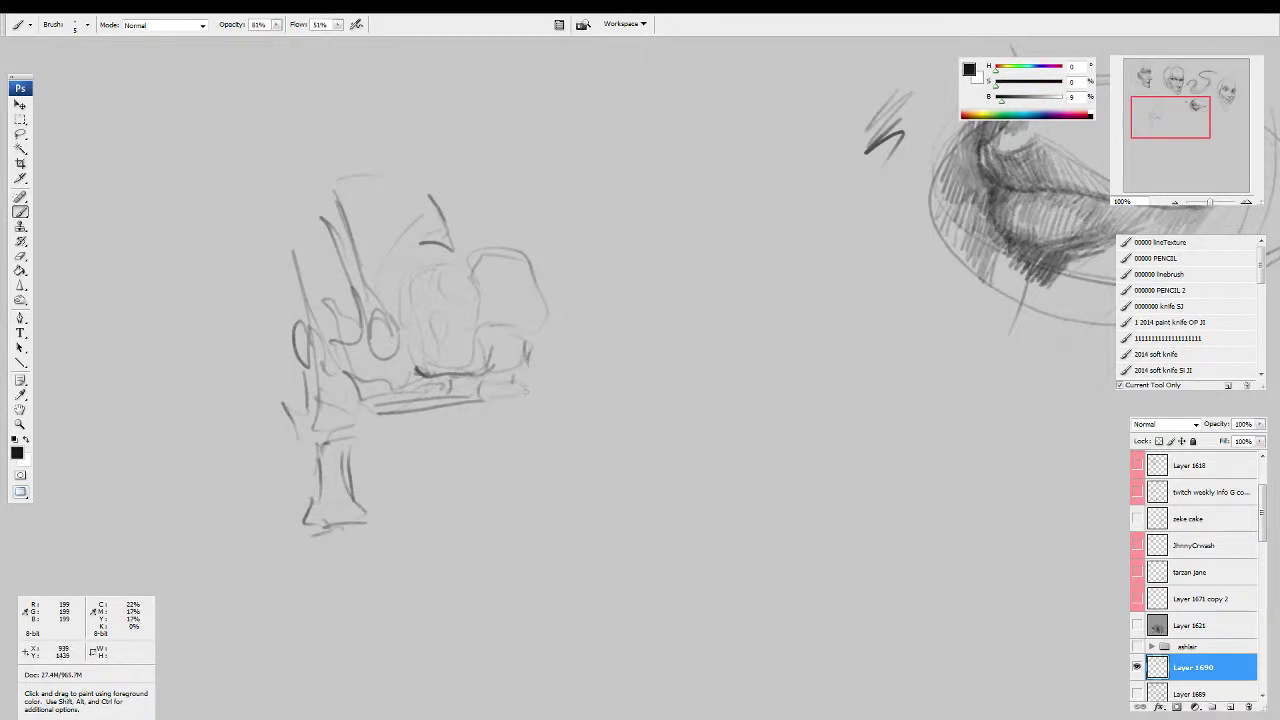
{"action": "mouse_move", "coordinate": [564, 324]}
{"action": "left_mouse_down"}
{"action": "mouse_move", "coordinate": [590, 316]}
{"action": "mouse_move", "coordinate": [606, 366]}
{"action": "mouse_move", "coordinate": [608, 355]}
{"action": "left_mouse_up"}
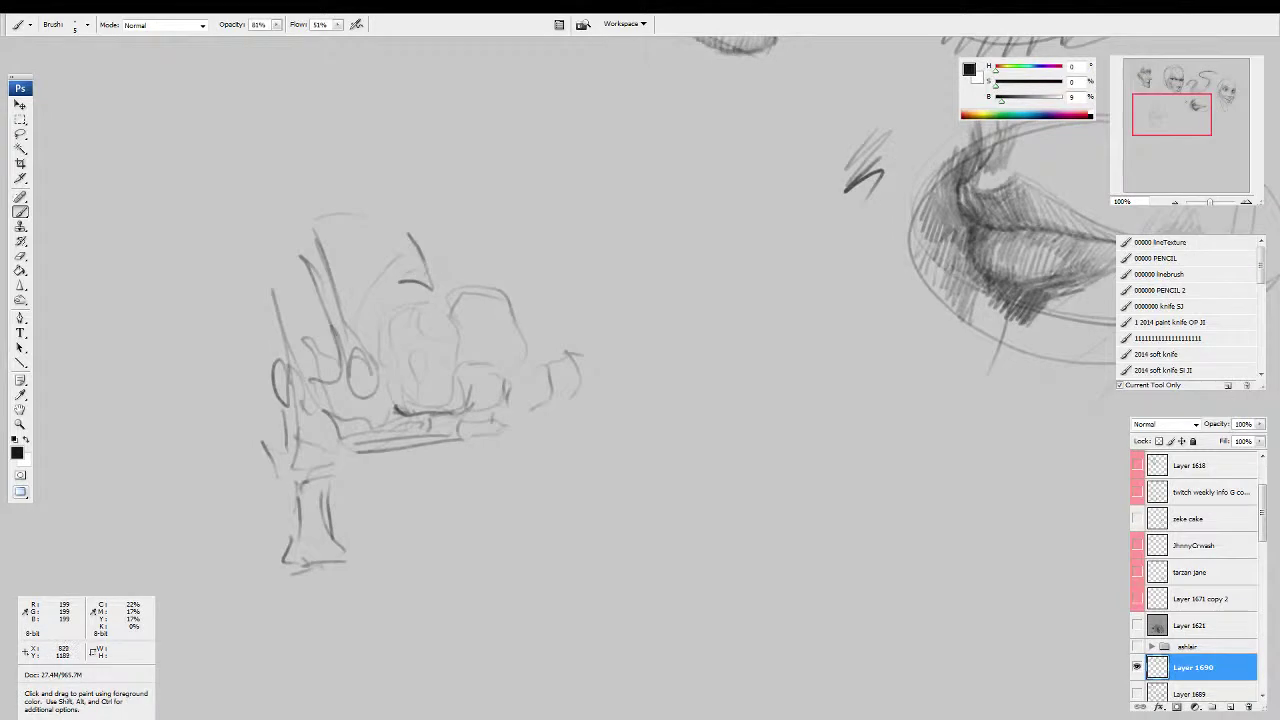
- Sketch irregular contour strokes extending from the upper right of the rounded central form
{"action": "mouse_move", "coordinate": [414, 215]}
{"action": "left_mouse_down"}
{"action": "mouse_move", "coordinate": [446, 272]}
{"action": "mouse_move", "coordinate": [553, 241]}
{"action": "left_mouse_up"}
{"action": "left_click_drag", "start_coordinate": [554, 240], "coordinate": [569, 272]}
{"action": "left_click_drag", "start_coordinate": [486, 280], "coordinate": [536, 302]}
{"action": "mouse_move", "coordinate": [556, 301]}
{"action": "left_mouse_down"}
{"action": "mouse_move", "coordinate": [597, 297]}
{"action": "mouse_move", "coordinate": [618, 327]}
{"action": "left_mouse_up"}
- Select the whole creature sketch with the Lasso and move it left to free space for the rest of the body
{"action": "key", "text": "l"}
{"action": "mouse_move", "coordinate": [449, 101]}
{"action": "left_mouse_down"}
{"action": "mouse_move", "coordinate": [376, 646]}
{"action": "mouse_move", "coordinate": [608, 308]}
{"action": "left_mouse_up"}
{"action": "mouse_move", "coordinate": [565, 330]}
{"action": "left_mouse_down"}
{"action": "mouse_move", "coordinate": [486, 310]}
{"action": "mouse_move", "coordinate": [338, 309]}
{"action": "left_mouse_up"}
{"action": "key", "text": "ctrl+z"}
{"action": "mouse_move", "coordinate": [600, 171]}
{"action": "left_mouse_down"}
{"action": "mouse_move", "coordinate": [508, 350]}
{"action": "mouse_move", "coordinate": [743, 293]}
{"action": "left_mouse_up"}
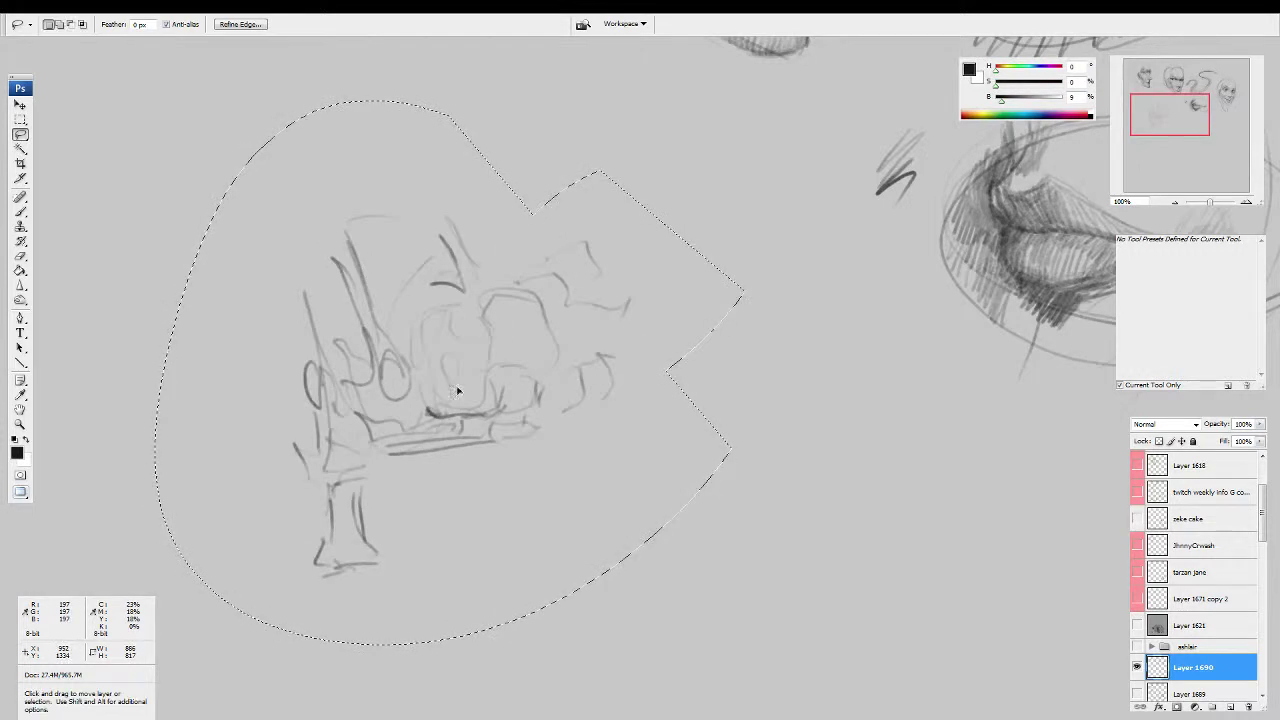
{"action": "left_click_drag", "start_coordinate": [457, 390], "coordinate": [272, 400]}
{"action": "key", "text": "ctrl+d"}
{"action": "key", "text": "b"}
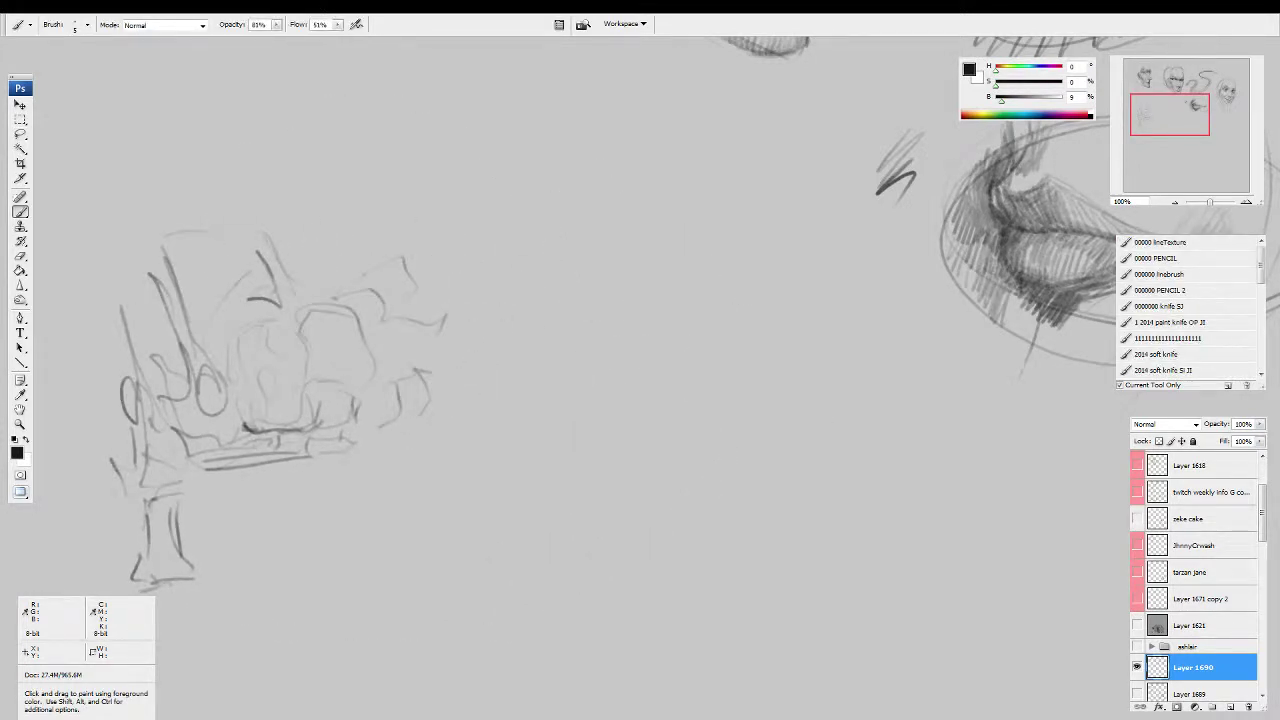
- Sketch angular shapes beneath the body and continue its lower right contour
{"action": "key", "text": "space"}
{"action": "left_click_drag", "start_coordinate": [461, 348], "coordinate": [524, 295]}
{"action": "left_click_drag", "start_coordinate": [356, 426], "coordinate": [382, 455]}
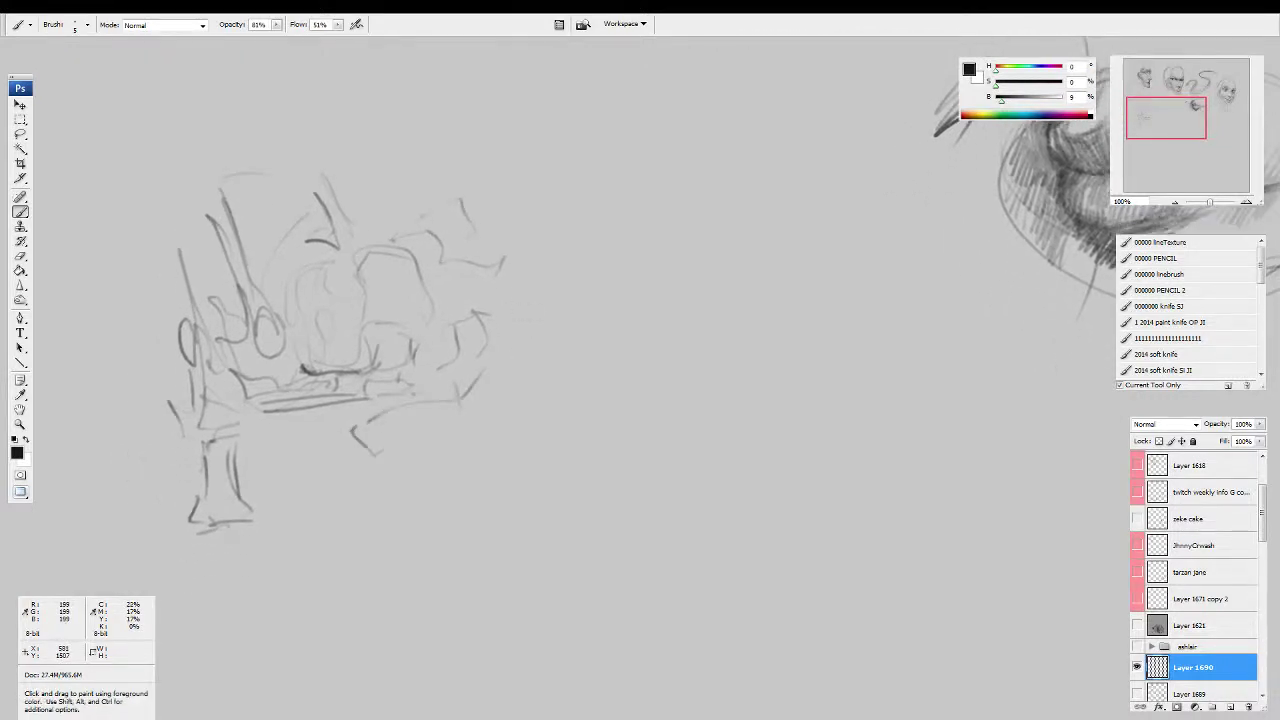
{"action": "left_click_drag", "start_coordinate": [484, 431], "coordinate": [440, 457]}
{"action": "left_click_drag", "start_coordinate": [409, 455], "coordinate": [386, 484]}
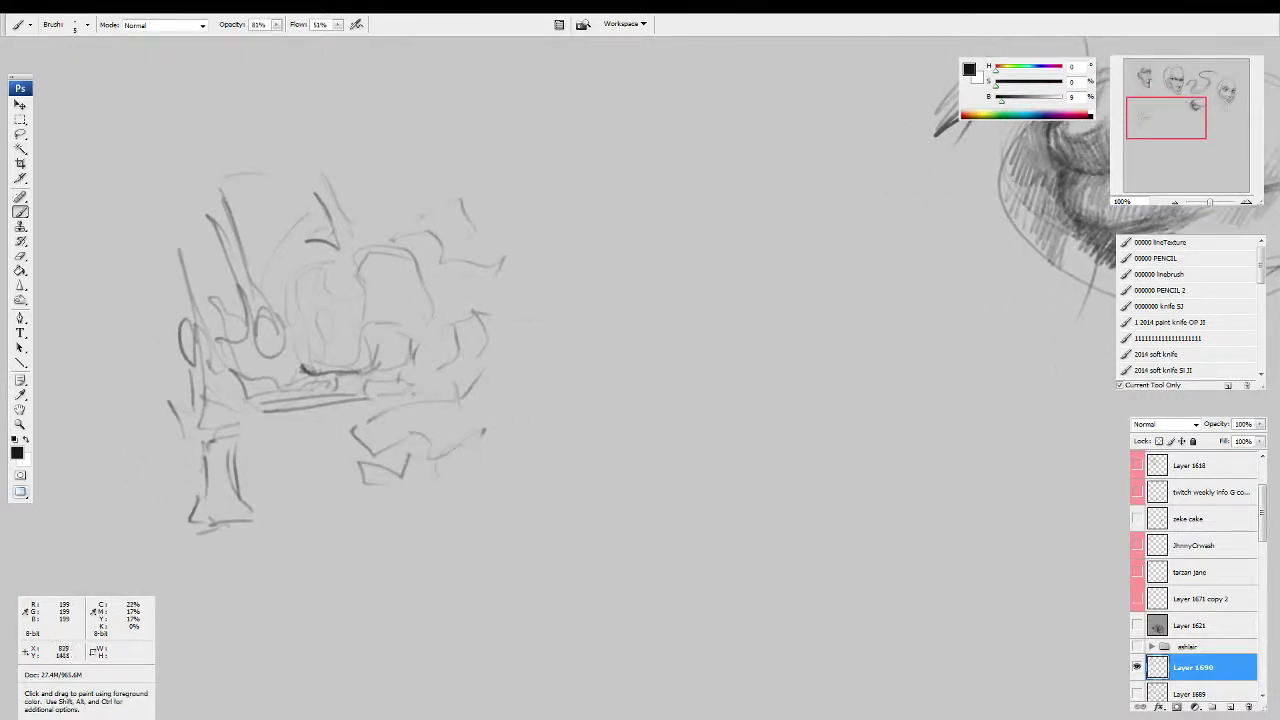
- Extend the body to the right with wavy vertical folds and a sweeping outer curve, adding short strokes above
{"action": "left_click_drag", "start_coordinate": [514, 321], "coordinate": [500, 388]}
{"action": "mouse_move", "coordinate": [505, 270]}
{"action": "left_mouse_down"}
{"action": "mouse_move", "coordinate": [552, 318]}
{"action": "mouse_move", "coordinate": [595, 281]}
{"action": "left_mouse_up"}
{"action": "left_click_drag", "start_coordinate": [575, 288], "coordinate": [559, 333]}
{"action": "mouse_move", "coordinate": [376, 232]}
{"action": "left_mouse_down"}
{"action": "mouse_move", "coordinate": [455, 255]}
{"action": "mouse_move", "coordinate": [459, 285]}
{"action": "left_mouse_up"}
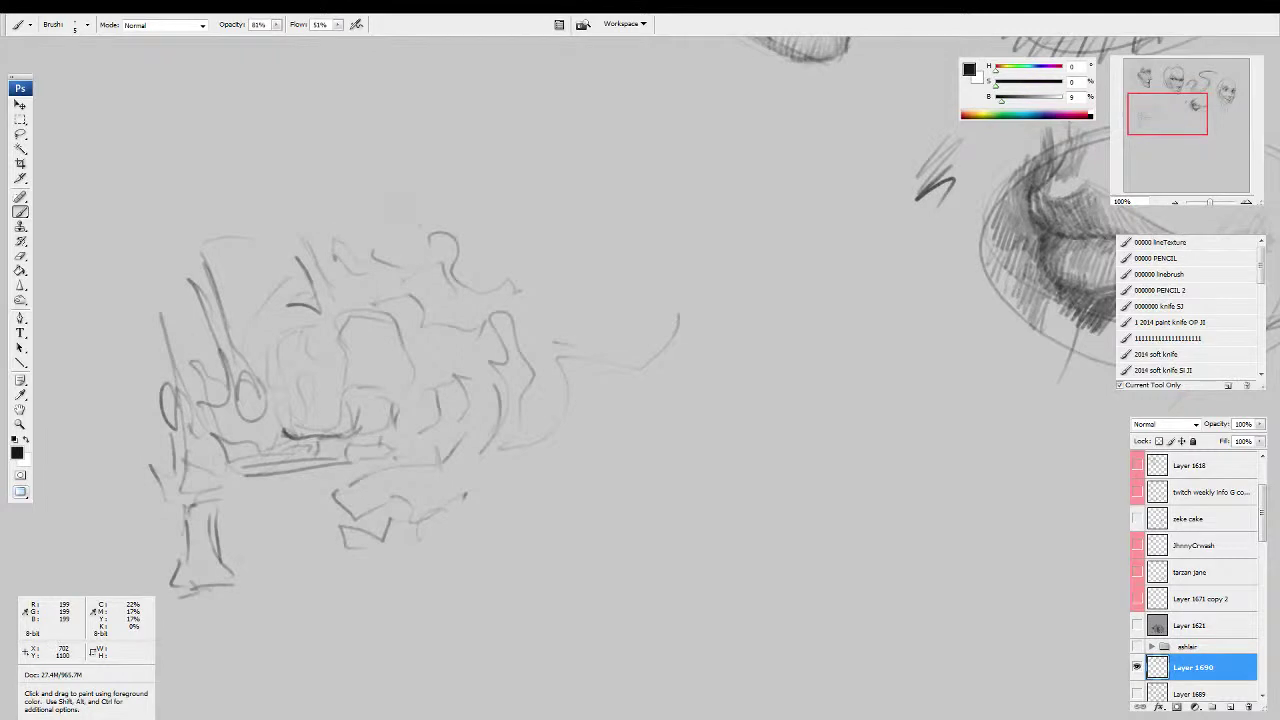
- Sketch loose angular strokes above the body to rough in the creature's back and upper right side
{"action": "left_click_drag", "start_coordinate": [279, 184], "coordinate": [296, 216]}
{"action": "mouse_move", "coordinate": [305, 160]}
{"action": "left_mouse_down"}
{"action": "mouse_move", "coordinate": [381, 132]}
{"action": "mouse_move", "coordinate": [478, 195]}
{"action": "left_mouse_up"}
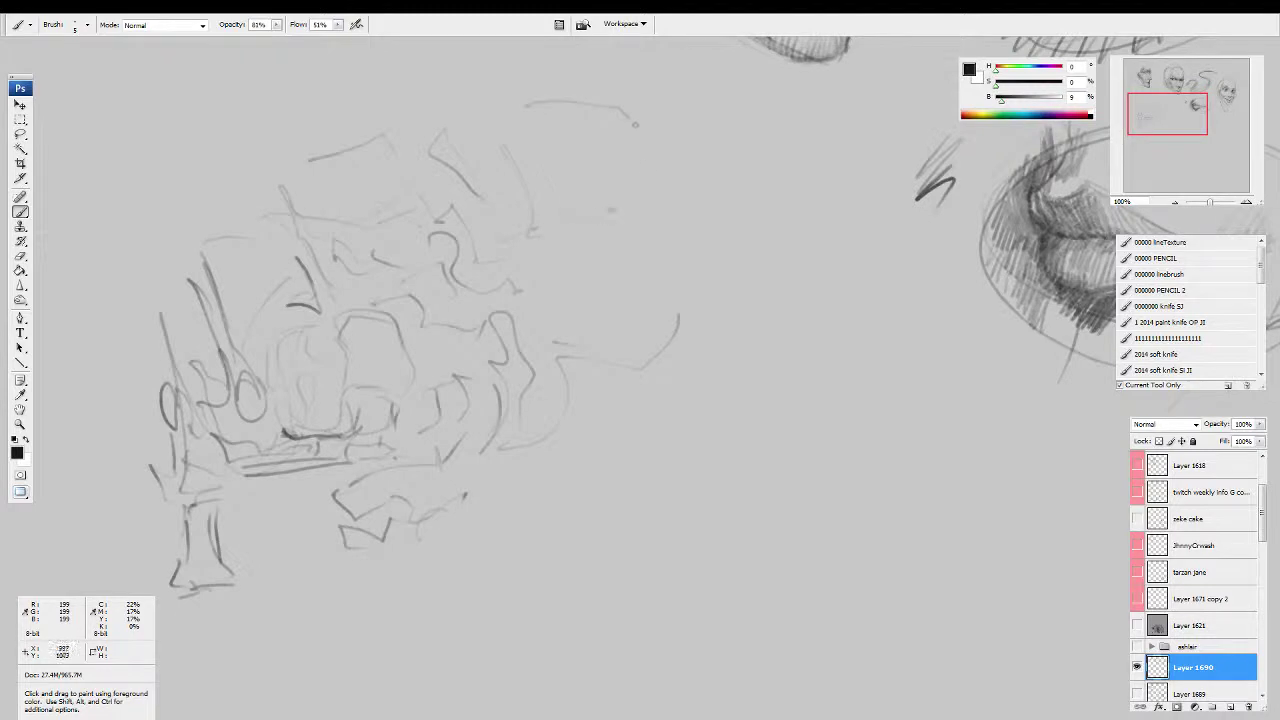
{"action": "left_click_drag", "start_coordinate": [571, 231], "coordinate": [542, 244]}
{"action": "left_click_drag", "start_coordinate": [530, 334], "coordinate": [556, 304]}
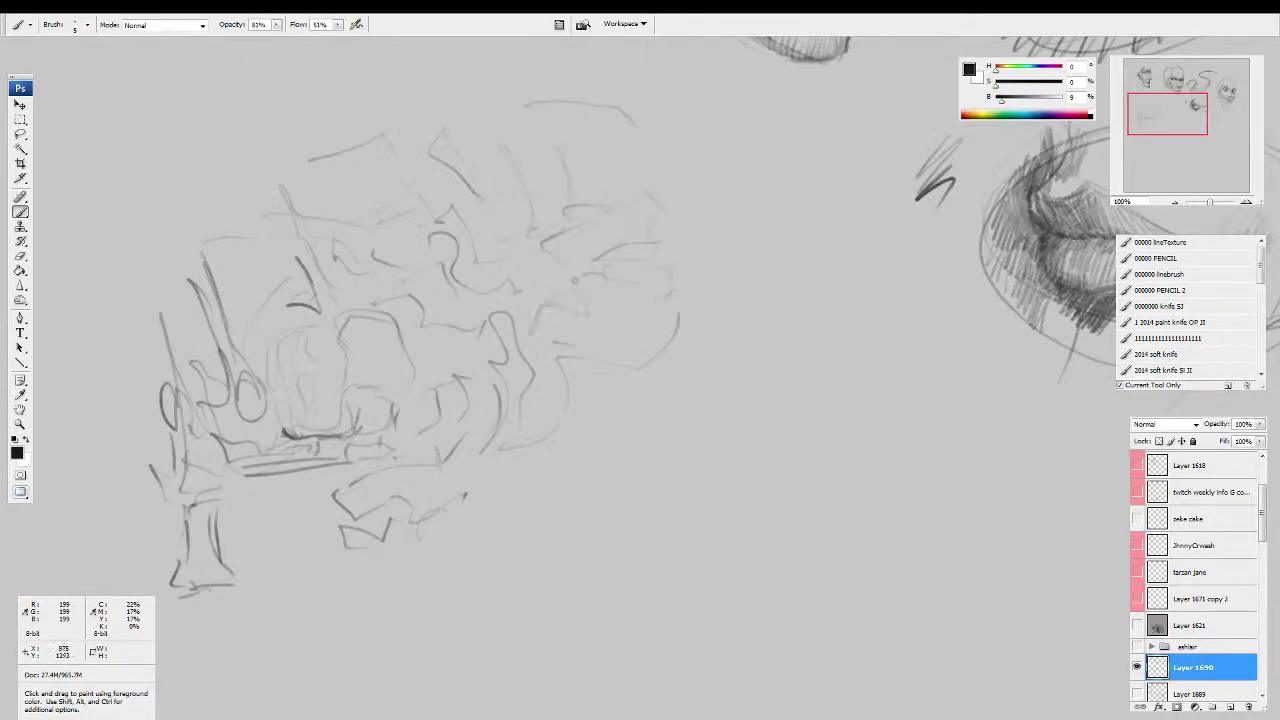
- Outline a rounded haunch shape at the body's lower right and connect it with light contour strokes
{"action": "left_click_drag", "start_coordinate": [633, 393], "coordinate": [628, 428]}
{"action": "mouse_move", "coordinate": [562, 456]}
{"action": "left_mouse_down"}
{"action": "mouse_move", "coordinate": [657, 423]}
{"action": "mouse_move", "coordinate": [666, 442]}
{"action": "mouse_move", "coordinate": [698, 396]}
{"action": "mouse_move", "coordinate": [663, 432]}
{"action": "mouse_move", "coordinate": [682, 420]}
{"action": "left_mouse_up"}
{"action": "left_click_drag", "start_coordinate": [640, 258], "coordinate": [604, 352]}
{"action": "left_click_drag", "start_coordinate": [726, 303], "coordinate": [737, 330]}
{"action": "left_click_drag", "start_coordinate": [636, 364], "coordinate": [588, 376]}
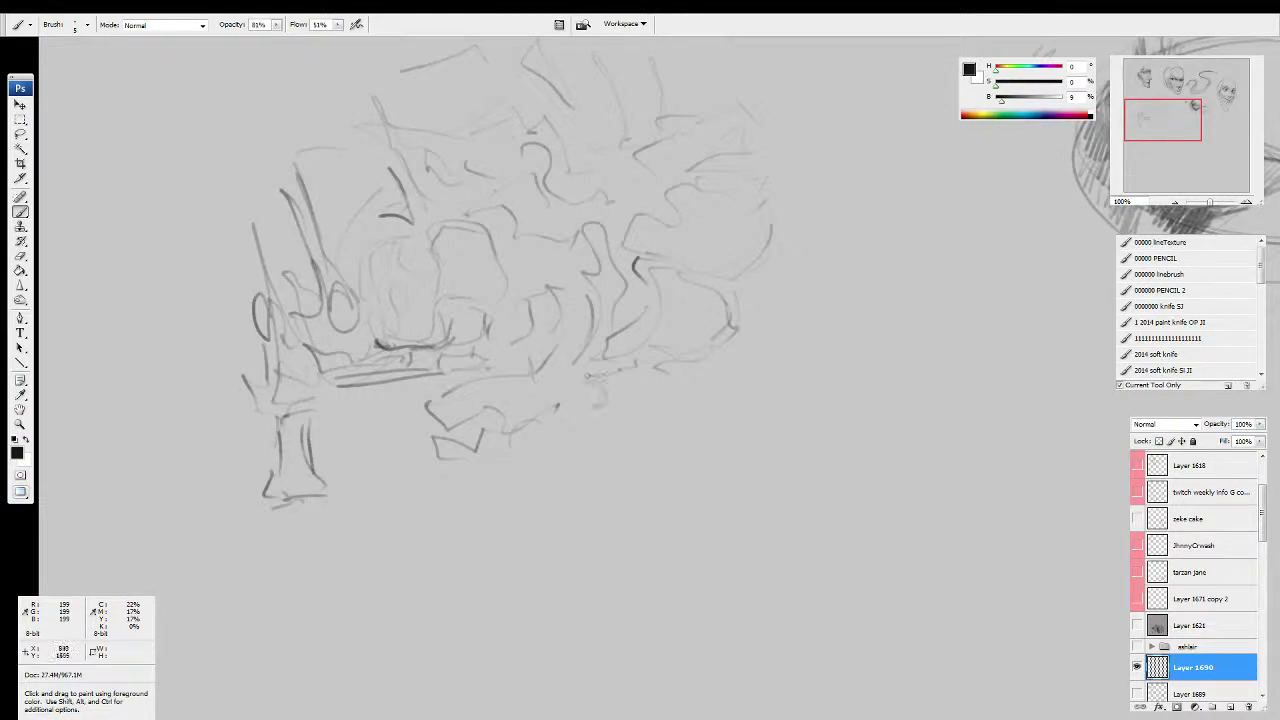
- Sketch a segmented front leg slanting down from the underside of the body
{"action": "mouse_move", "coordinate": [598, 427]}
{"action": "left_mouse_down"}
{"action": "mouse_move", "coordinate": [612, 401]}
{"action": "mouse_move", "coordinate": [542, 408]}
{"action": "left_mouse_up"}
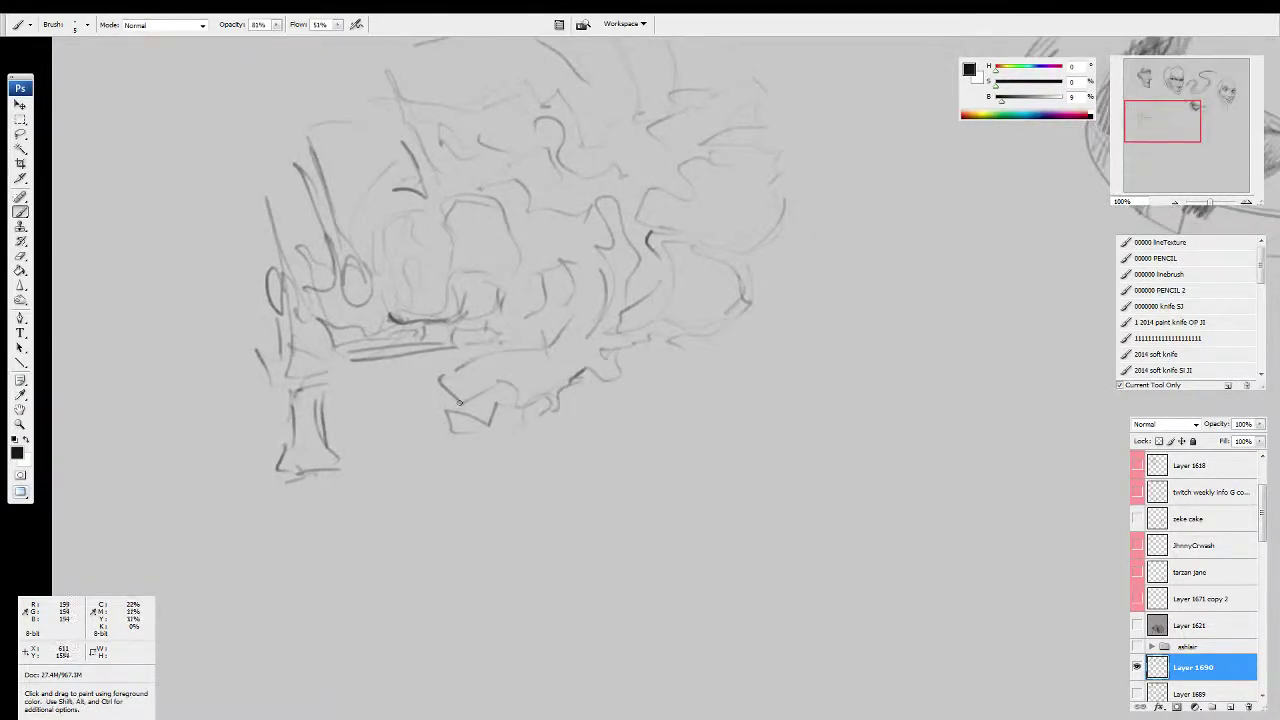
{"action": "left_click_drag", "start_coordinate": [450, 411], "coordinate": [454, 437]}
{"action": "left_click_drag", "start_coordinate": [526, 422], "coordinate": [540, 456]}
{"action": "left_click_drag", "start_coordinate": [430, 436], "coordinate": [444, 412]}
{"action": "mouse_move", "coordinate": [440, 404]}
{"action": "left_mouse_down"}
{"action": "mouse_move", "coordinate": [506, 444]}
{"action": "mouse_move", "coordinate": [442, 438]}
{"action": "left_mouse_up"}
{"action": "left_click_drag", "start_coordinate": [438, 487], "coordinate": [453, 529]}
{"action": "left_click_drag", "start_coordinate": [504, 489], "coordinate": [499, 521]}
{"action": "mouse_move", "coordinate": [538, 512]}
{"action": "left_mouse_down"}
{"action": "mouse_move", "coordinate": [543, 459]}
{"action": "mouse_move", "coordinate": [574, 495]}
{"action": "left_mouse_up"}
{"action": "mouse_move", "coordinate": [472, 470]}
{"action": "left_mouse_down"}
{"action": "mouse_move", "coordinate": [472, 497]}
{"action": "mouse_move", "coordinate": [567, 550]}
{"action": "mouse_move", "coordinate": [586, 529]}
{"action": "left_mouse_up"}
{"action": "left_click_drag", "start_coordinate": [680, 459], "coordinate": [647, 502]}
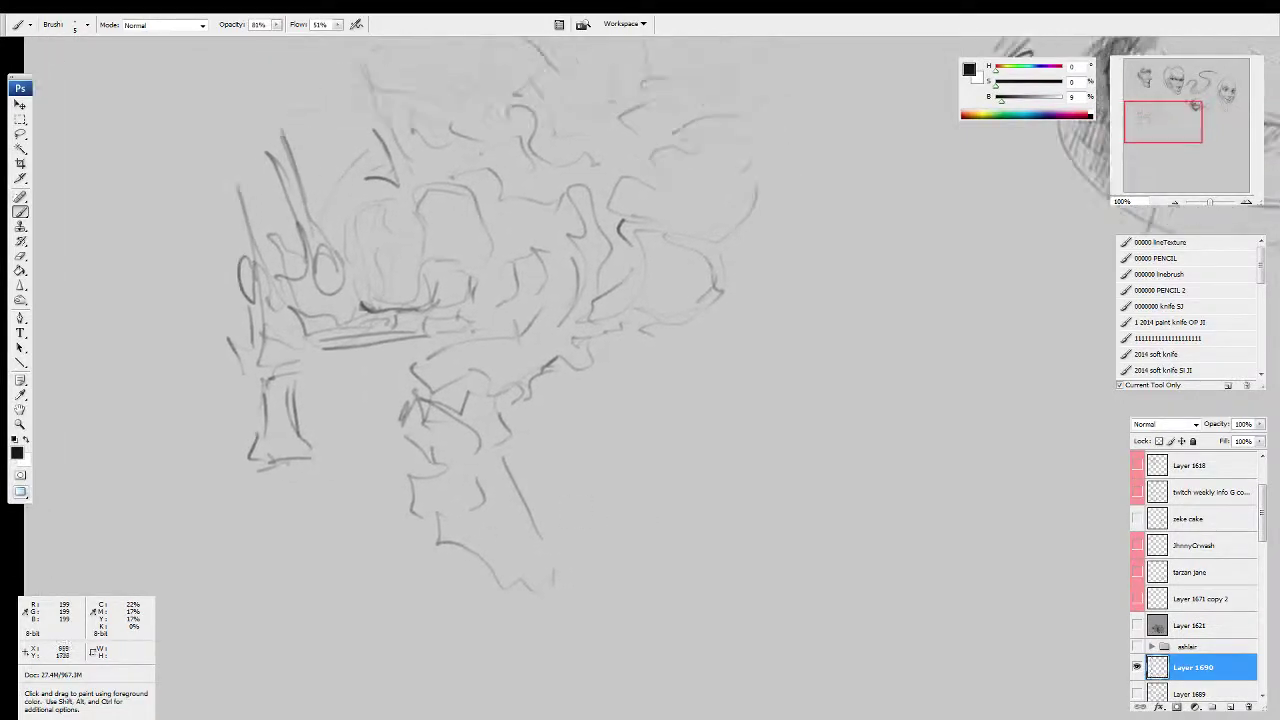
- Darken the front leg's outline, draw a small round detail on the lower body, and add strokes below the haunch
{"action": "left_click_drag", "start_coordinate": [615, 396], "coordinate": [609, 426]}
{"action": "left_click_drag", "start_coordinate": [499, 357], "coordinate": [519, 340]}
{"action": "left_click_drag", "start_coordinate": [514, 308], "coordinate": [514, 361]}
{"action": "mouse_move", "coordinate": [518, 357]}
{"action": "left_mouse_down"}
{"action": "mouse_move", "coordinate": [558, 352]}
{"action": "mouse_move", "coordinate": [486, 360]}
{"action": "mouse_move", "coordinate": [512, 330]}
{"action": "mouse_move", "coordinate": [500, 356]}
{"action": "mouse_move", "coordinate": [484, 356]}
{"action": "left_mouse_up"}
{"action": "mouse_move", "coordinate": [467, 366]}
{"action": "left_mouse_down"}
{"action": "mouse_move", "coordinate": [495, 365]}
{"action": "mouse_move", "coordinate": [401, 405]}
{"action": "mouse_move", "coordinate": [480, 418]}
{"action": "mouse_move", "coordinate": [378, 455]}
{"action": "mouse_move", "coordinate": [378, 500]}
{"action": "mouse_move", "coordinate": [392, 498]}
{"action": "left_mouse_up"}
{"action": "left_click_drag", "start_coordinate": [498, 436], "coordinate": [518, 446]}
{"action": "mouse_move", "coordinate": [634, 368]}
{"action": "left_mouse_down"}
{"action": "mouse_move", "coordinate": [761, 374]}
{"action": "mouse_move", "coordinate": [753, 387]}
{"action": "left_mouse_up"}
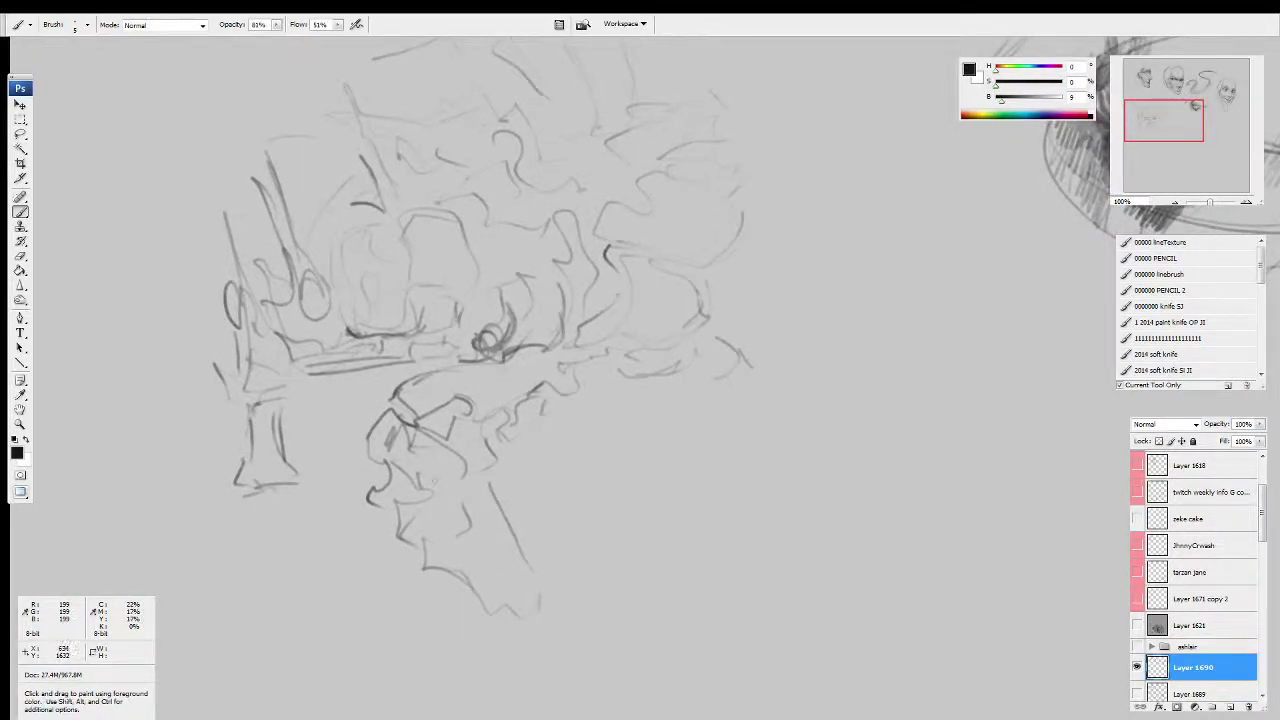
- Erase the segmented front leg beneath the body
{"action": "key", "text": "e"}
{"action": "mouse_move", "coordinate": [557, 606]}
{"action": "left_mouse_down"}
{"action": "mouse_move", "coordinate": [429, 500]}
{"action": "mouse_move", "coordinate": [428, 438]}
{"action": "mouse_move", "coordinate": [520, 571]}
{"action": "left_mouse_up"}
{"action": "key", "text": "b"}
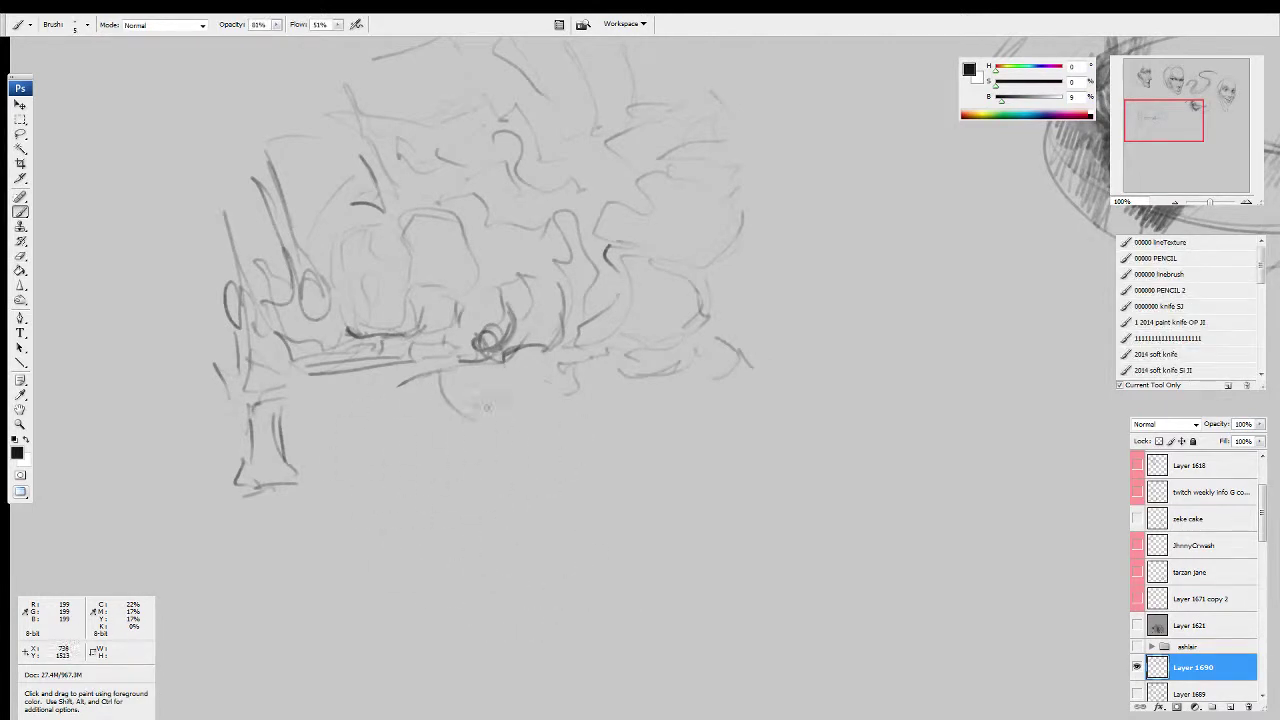
- Redraw the near front leg with a curved upper joint and a thick forearm angled down to the right
{"action": "left_click_drag", "start_coordinate": [488, 408], "coordinate": [470, 421]}
{"action": "left_click_drag", "start_coordinate": [485, 441], "coordinate": [487, 434]}
{"action": "mouse_move", "coordinate": [415, 362]}
{"action": "left_mouse_down"}
{"action": "mouse_move", "coordinate": [407, 403]}
{"action": "mouse_move", "coordinate": [418, 406]}
{"action": "left_mouse_up"}
{"action": "mouse_move", "coordinate": [471, 412]}
{"action": "left_mouse_down"}
{"action": "mouse_move", "coordinate": [523, 471]}
{"action": "mouse_move", "coordinate": [513, 491]}
{"action": "left_mouse_up"}
{"action": "mouse_move", "coordinate": [400, 420]}
{"action": "left_mouse_down"}
{"action": "mouse_move", "coordinate": [415, 460]}
{"action": "mouse_move", "coordinate": [460, 466]}
{"action": "left_mouse_up"}
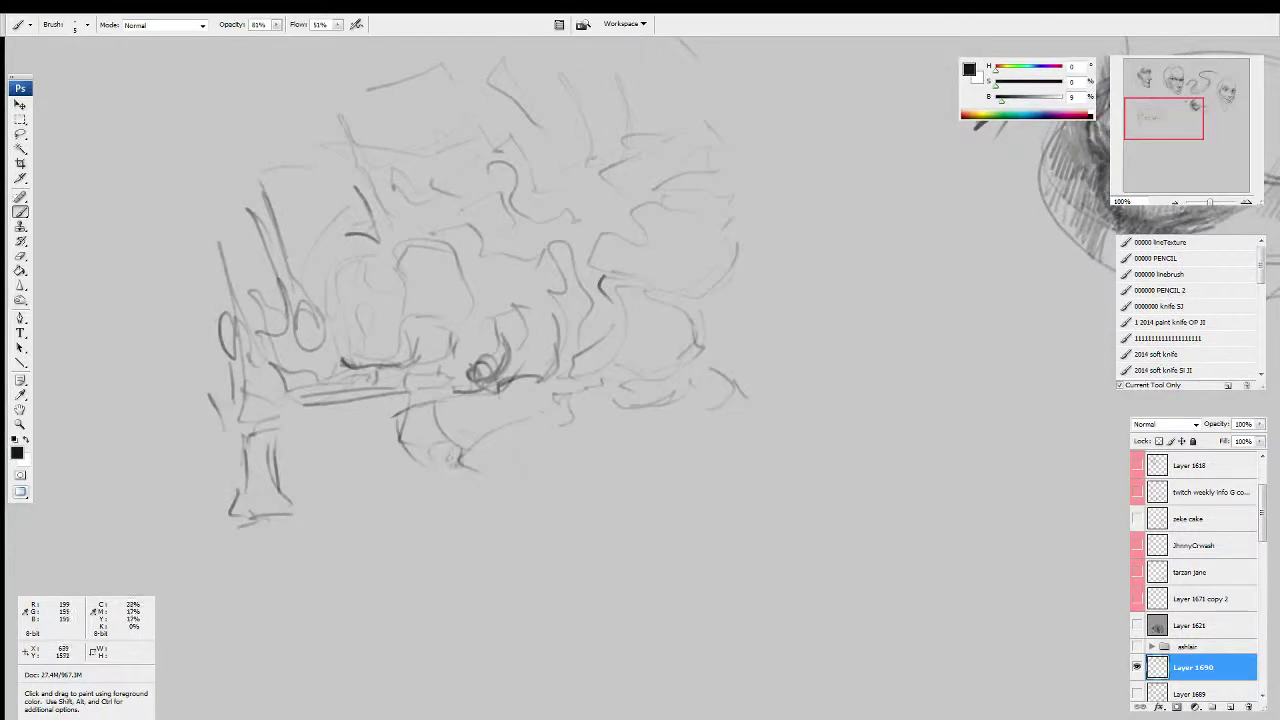
{"action": "mouse_move", "coordinate": [533, 490]}
{"action": "left_mouse_down"}
{"action": "mouse_move", "coordinate": [543, 471]}
{"action": "mouse_move", "coordinate": [521, 463]}
{"action": "left_mouse_up"}
{"action": "left_click_drag", "start_coordinate": [513, 393], "coordinate": [471, 459]}
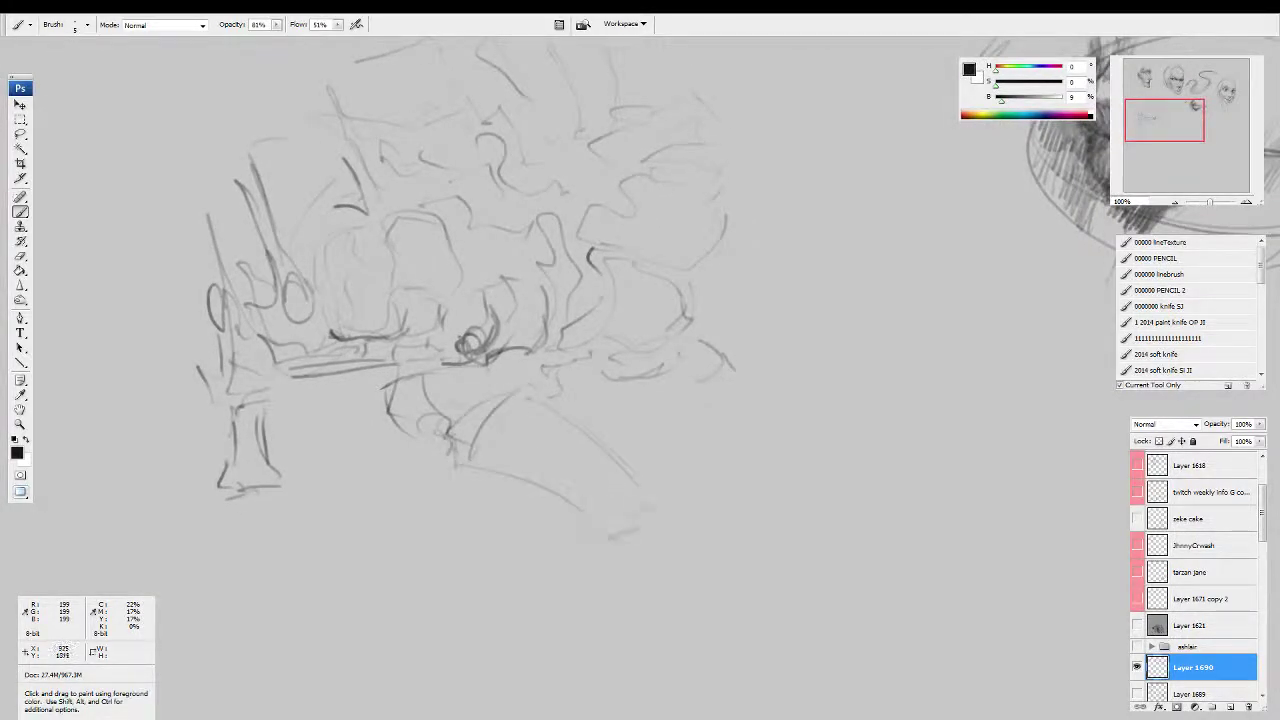
- Refine the near front leg with a firmer forearm outline, circular joints and a clawed foot
{"action": "left_click_drag", "start_coordinate": [608, 538], "coordinate": [653, 515]}
{"action": "left_click_drag", "start_coordinate": [635, 507], "coordinate": [658, 523]}
{"action": "left_click_drag", "start_coordinate": [714, 435], "coordinate": [706, 441]}
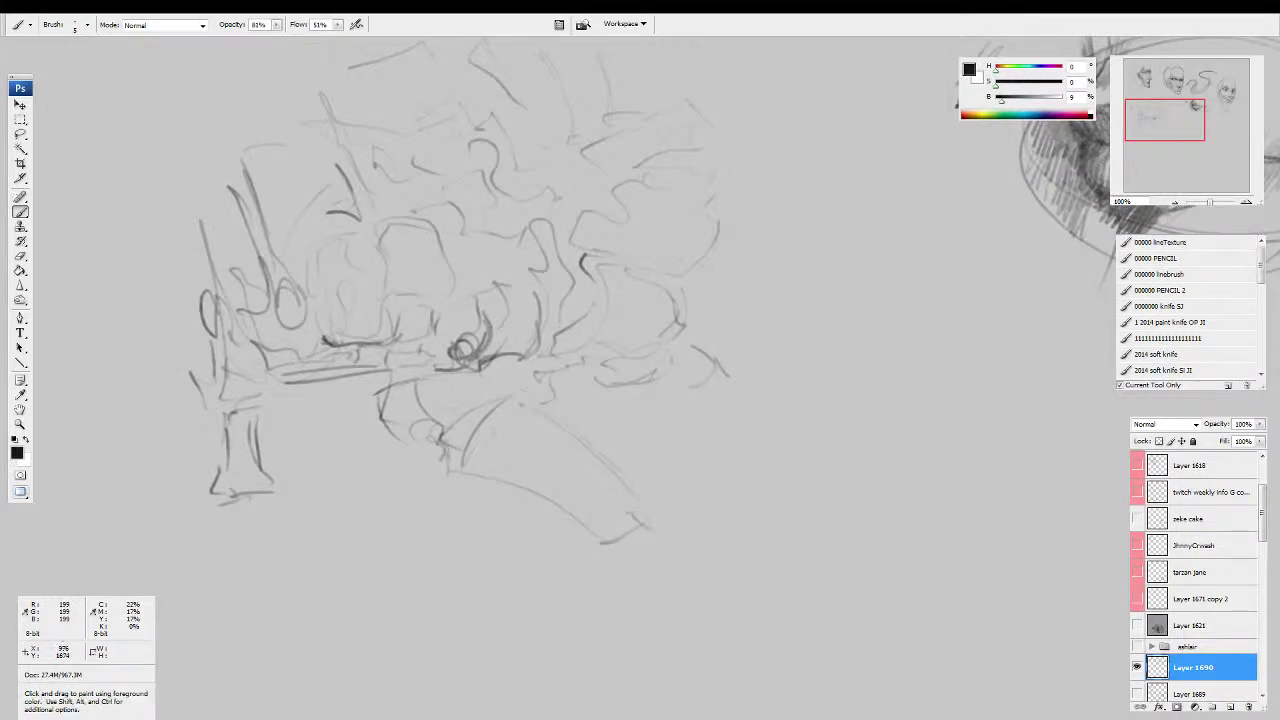
{"action": "mouse_move", "coordinate": [602, 471]}
{"action": "left_mouse_down"}
{"action": "mouse_move", "coordinate": [598, 509]}
{"action": "mouse_move", "coordinate": [620, 555]}
{"action": "mouse_move", "coordinate": [648, 543]}
{"action": "left_mouse_up"}
{"action": "left_click_drag", "start_coordinate": [586, 454], "coordinate": [462, 442]}
{"action": "mouse_move", "coordinate": [485, 392]}
{"action": "left_mouse_down"}
{"action": "mouse_move", "coordinate": [470, 360]}
{"action": "mouse_move", "coordinate": [402, 366]}
{"action": "mouse_move", "coordinate": [430, 406]}
{"action": "mouse_move", "coordinate": [466, 384]}
{"action": "mouse_move", "coordinate": [418, 444]}
{"action": "mouse_move", "coordinate": [432, 426]}
{"action": "left_mouse_up"}
{"action": "mouse_move", "coordinate": [400, 388]}
{"action": "left_mouse_down"}
{"action": "mouse_move", "coordinate": [380, 452]}
{"action": "mouse_move", "coordinate": [430, 478]}
{"action": "mouse_move", "coordinate": [474, 476]}
{"action": "mouse_move", "coordinate": [640, 568]}
{"action": "left_mouse_up"}
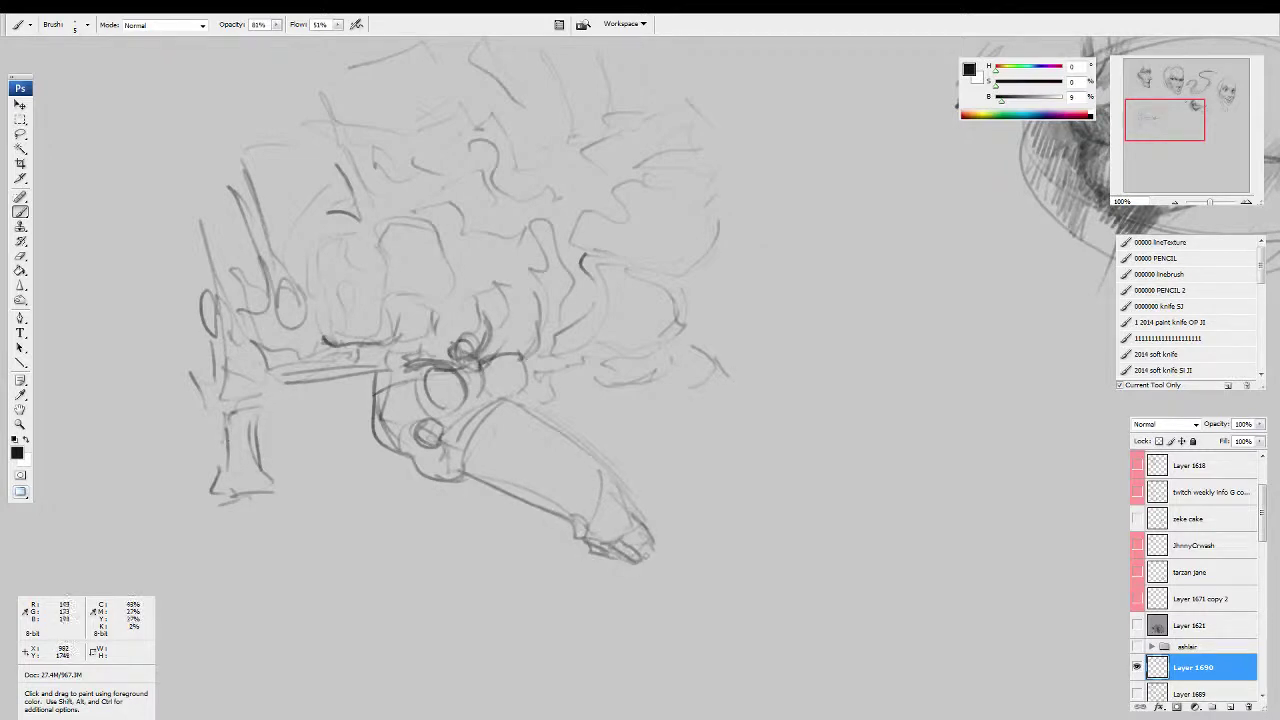
{"action": "mouse_move", "coordinate": [642, 522]}
{"action": "left_mouse_down"}
{"action": "mouse_move", "coordinate": [664, 546]}
{"action": "mouse_move", "coordinate": [632, 549]}
{"action": "left_mouse_up"}
- Sketch the slender far leg reaching down to the right from below the haunch
{"action": "left_click_drag", "start_coordinate": [668, 377], "coordinate": [634, 389]}
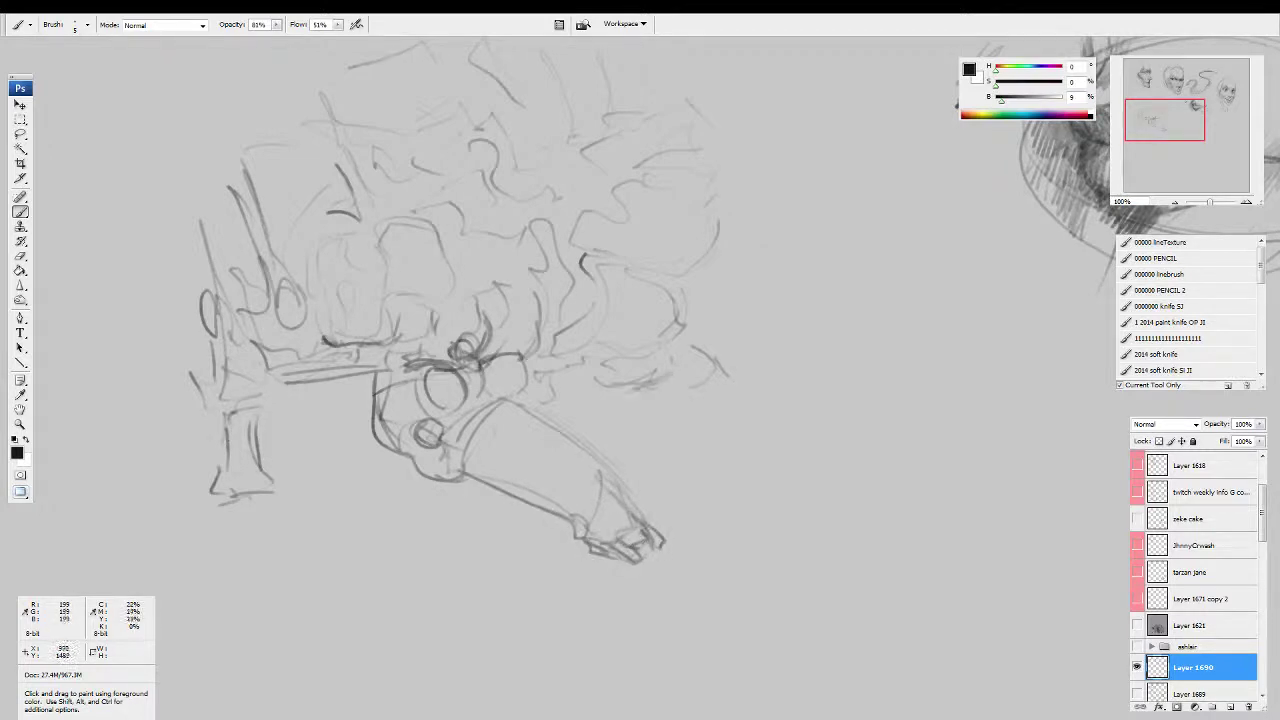
{"action": "left_click_drag", "start_coordinate": [691, 351], "coordinate": [750, 400]}
{"action": "mouse_move", "coordinate": [670, 386]}
{"action": "left_mouse_down"}
{"action": "mouse_move", "coordinate": [767, 422]}
{"action": "mouse_move", "coordinate": [772, 449]}
{"action": "mouse_move", "coordinate": [869, 459]}
{"action": "left_mouse_up"}
- Erase the short columnar leg at the body's left end and sketch tall peaked outlines in its place
{"action": "key", "text": "e"}
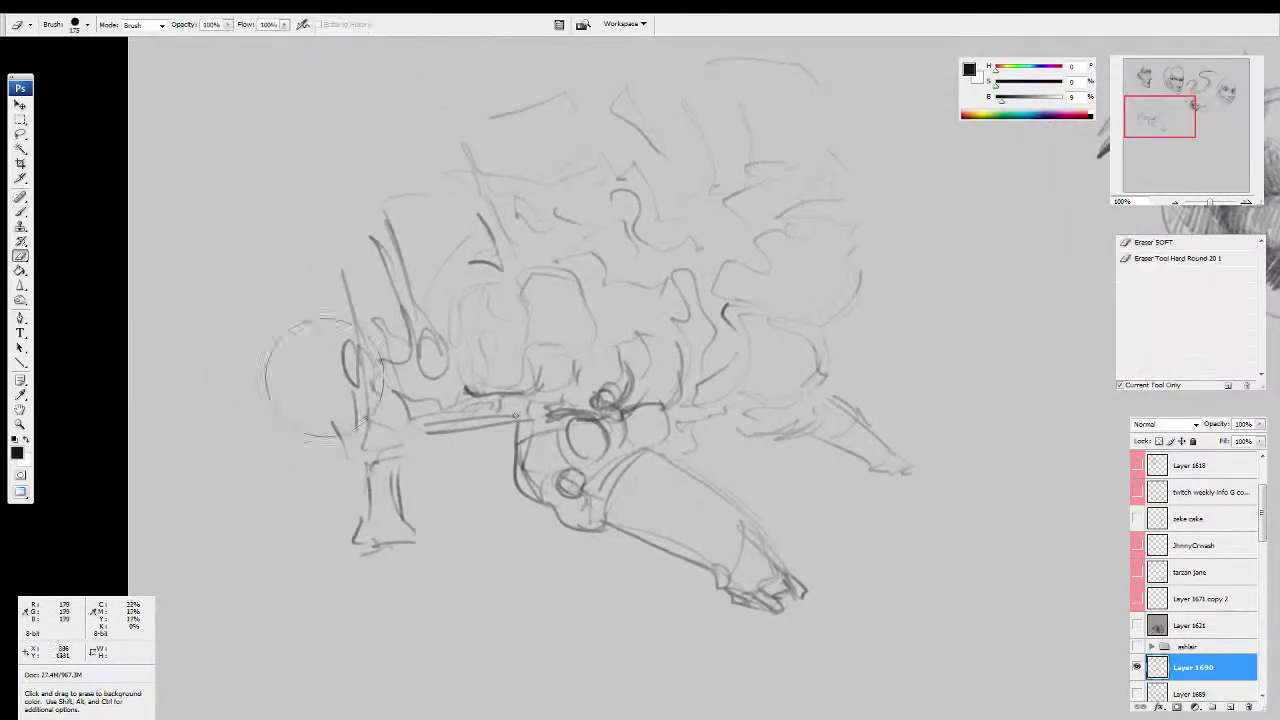
{"action": "left_click_drag", "start_coordinate": [318, 520], "coordinate": [337, 531]}
{"action": "key", "text": "b"}
{"action": "left_click_drag", "start_coordinate": [426, 489], "coordinate": [434, 481]}
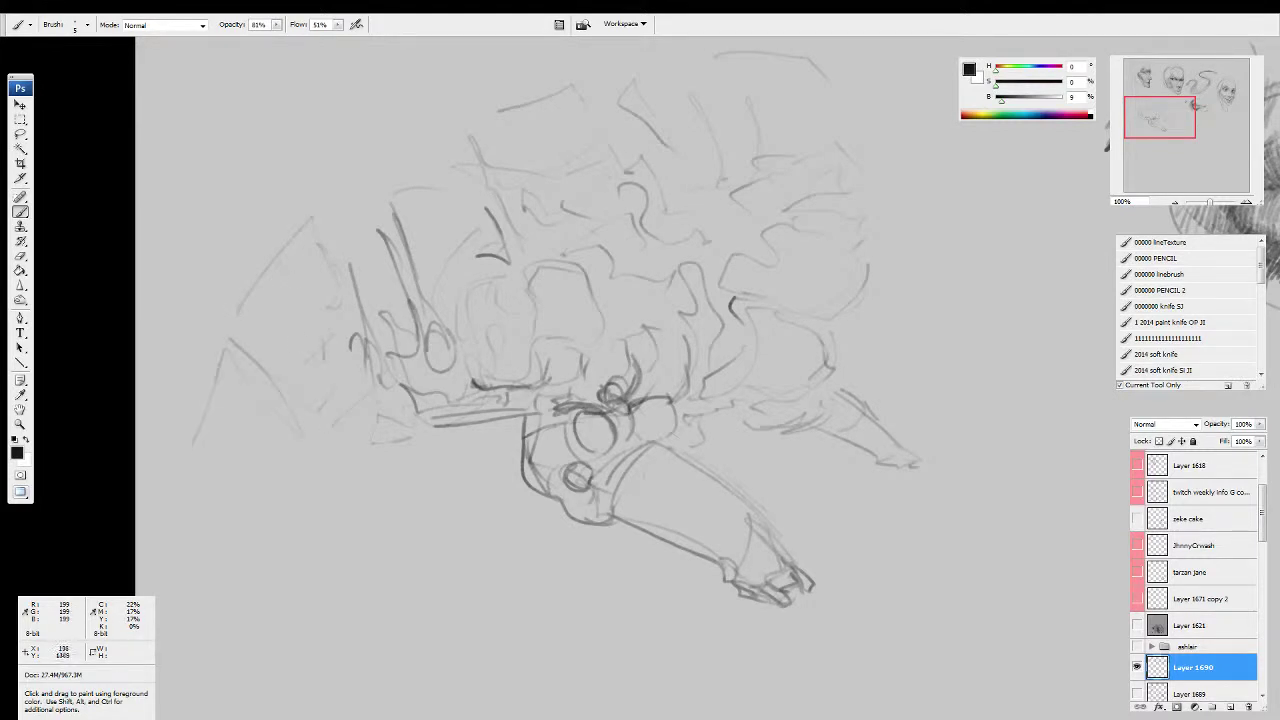
{"action": "left_click_drag", "start_coordinate": [238, 360], "coordinate": [200, 400]}
- Select the whole creature sketch with the Lasso and cut and paste it onto a new layer
{"action": "key", "text": "l"}
{"action": "mouse_move", "coordinate": [885, 252]}
{"action": "left_mouse_down"}
{"action": "mouse_move", "coordinate": [700, 38]}
{"action": "mouse_move", "coordinate": [467, 716]}
{"action": "mouse_move", "coordinate": [915, 645]}
{"action": "left_mouse_up"}
{"action": "key", "text": "ctrl+x"}
{"action": "key", "text": "ctrl+v"}
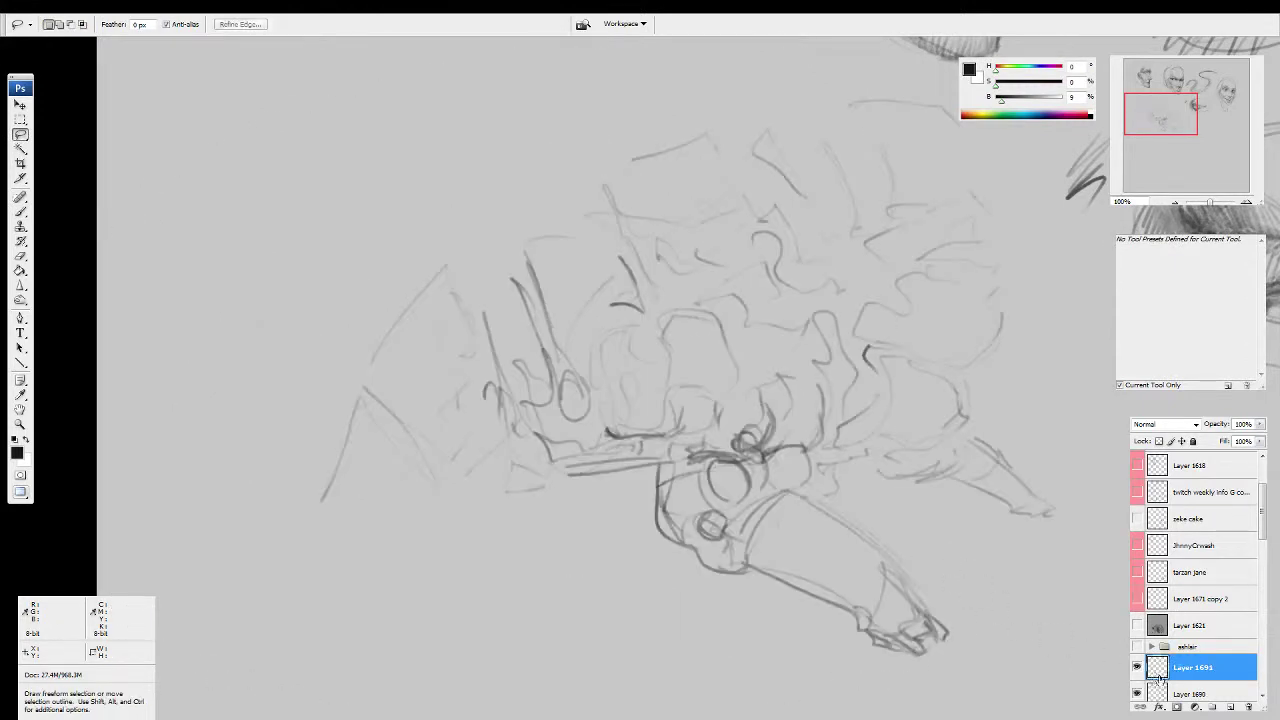
- Reposition the pasted creature sketch and hide the interface panels for a clear drawing view
{"action": "key", "text": "v"}
{"action": "mouse_move", "coordinate": [828, 490]}
{"action": "left_mouse_down"}
{"action": "mouse_move", "coordinate": [591, 257]}
{"action": "mouse_move", "coordinate": [849, 609]}
{"action": "mouse_move", "coordinate": [764, 457]}
{"action": "mouse_move", "coordinate": [743, 513]}
{"action": "mouse_move", "coordinate": [772, 463]}
{"action": "left_mouse_up"}
{"action": "key", "text": "Tab"}
{"action": "key", "text": "ctrl+z"}
{"action": "key", "text": "b"}
{"action": "key", "text": "Tab"}
- Rotate the creature sketch slightly counterclockwise while it is flipped horizontally, and flip it back
{"action": "key", "text": "ctrl+shift+h"}
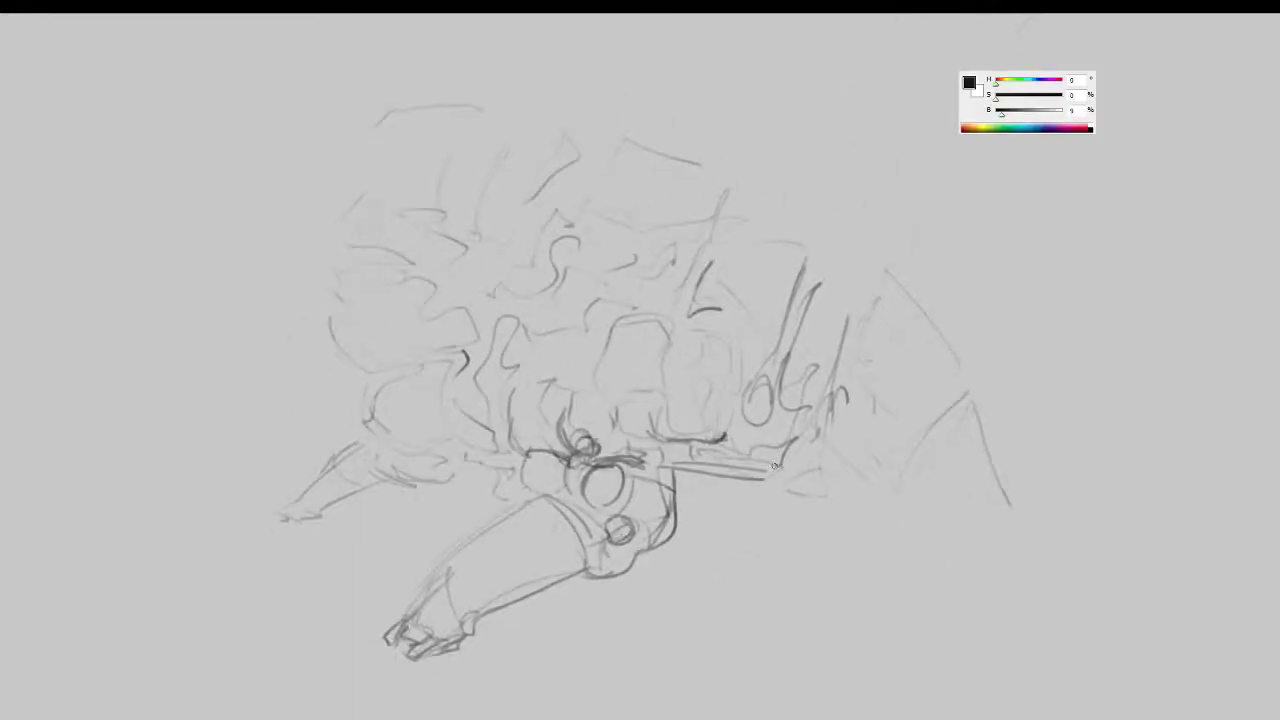
{"action": "key", "text": "ctrl+t"}
{"action": "left_click_drag", "start_coordinate": [1117, 529], "coordinate": [1123, 503]}
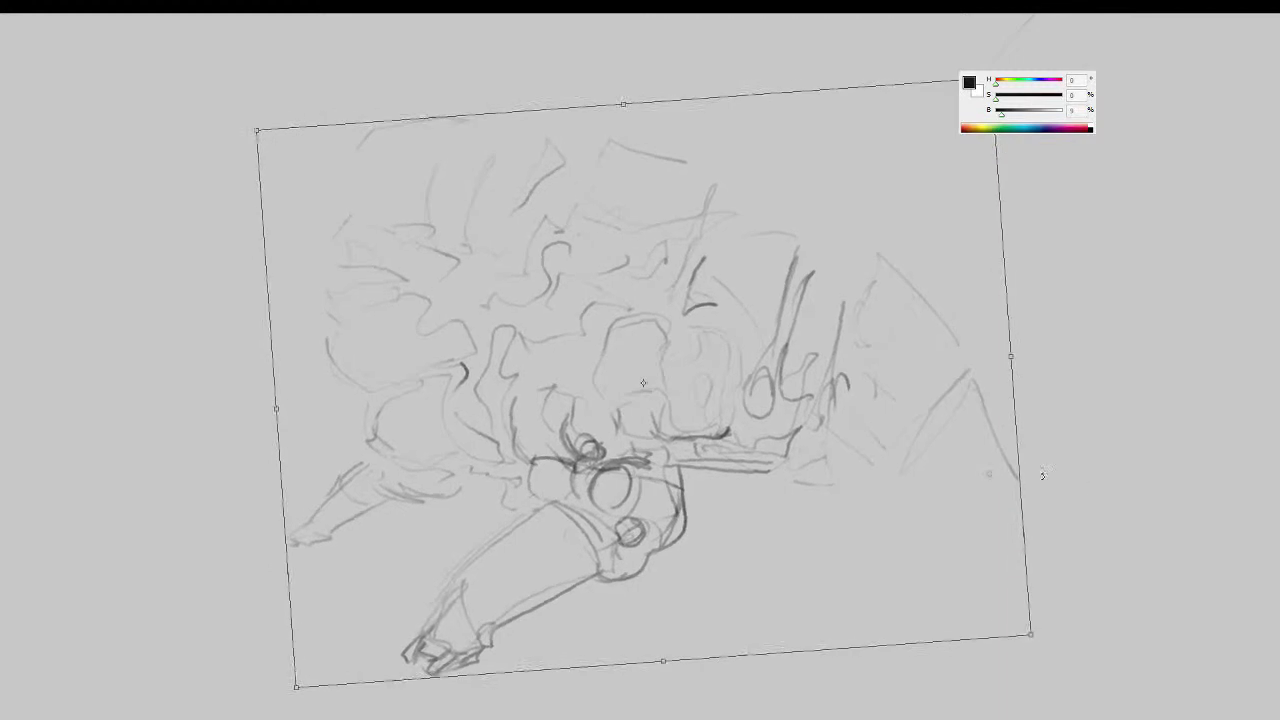
{"action": "key", "text": "Return"}
{"action": "key", "text": "ctrl+shift+h"}
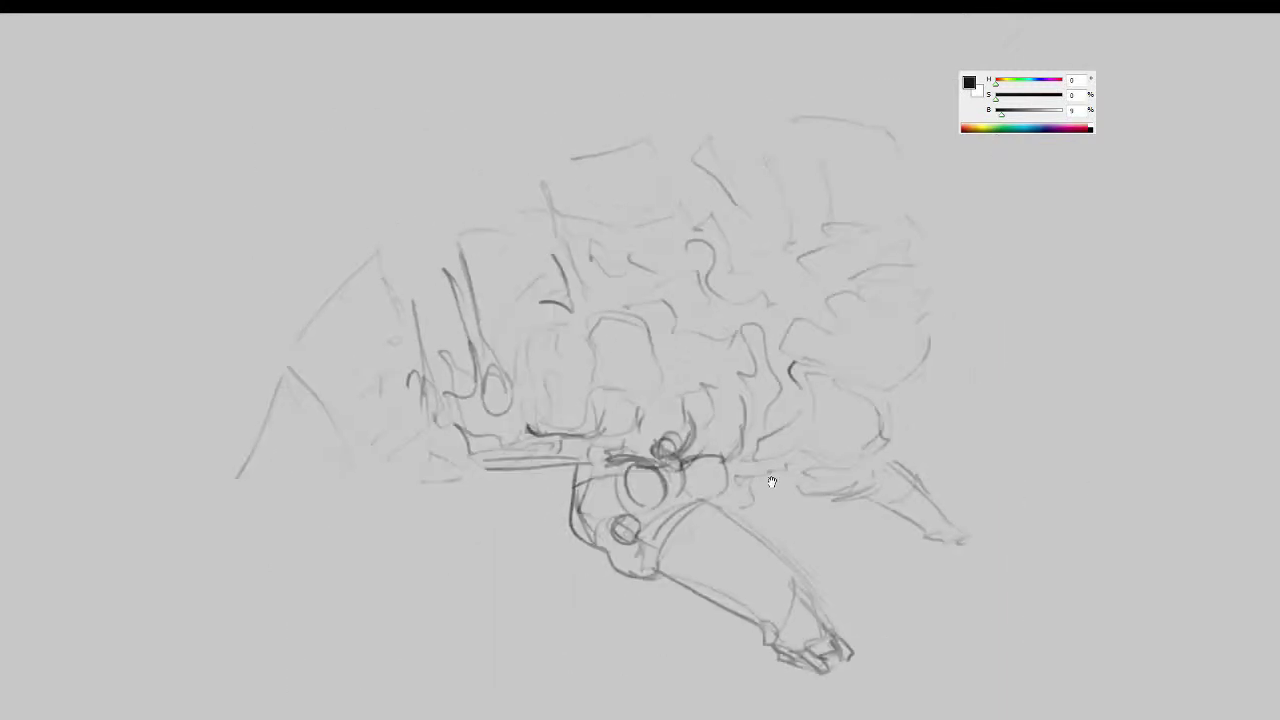
- Draw an arched outline over the upper left peak and add curved inner contours within the left section
{"action": "left_click_drag", "start_coordinate": [458, 180], "coordinate": [456, 246]}
{"action": "left_click_drag", "start_coordinate": [356, 232], "coordinate": [426, 168]}
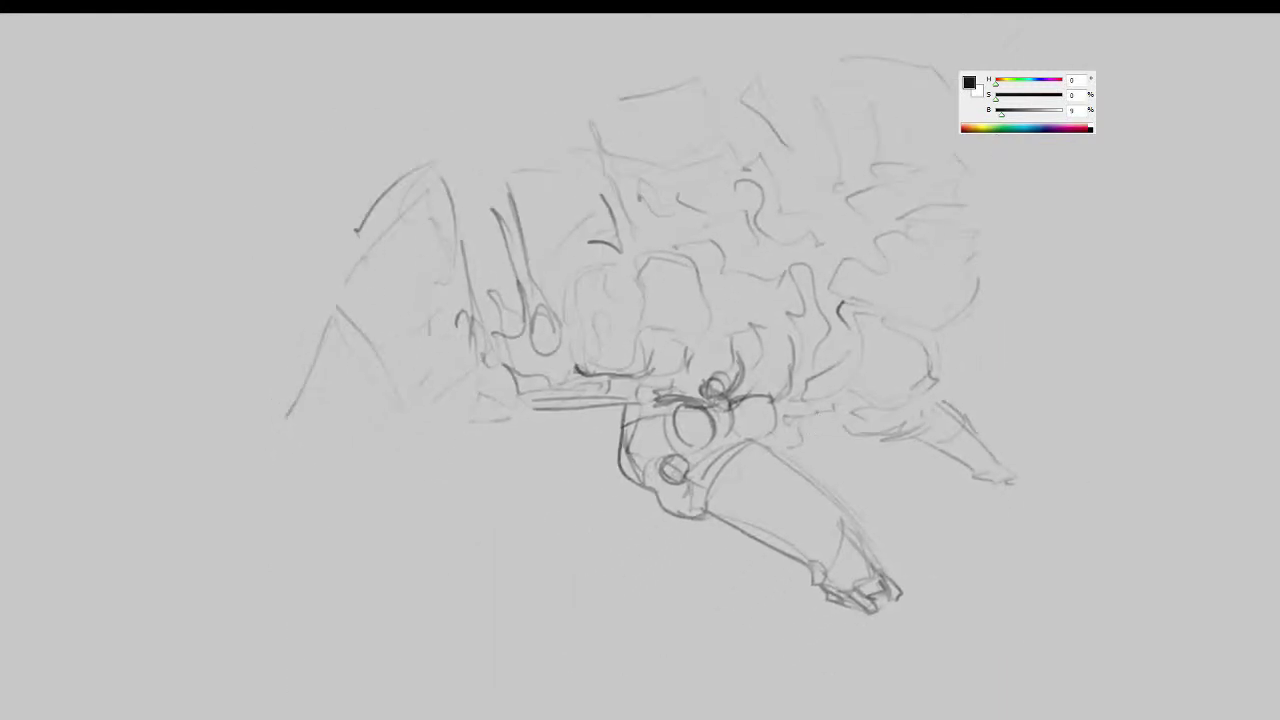
{"action": "left_click_drag", "start_coordinate": [418, 234], "coordinate": [410, 292]}
{"action": "mouse_move", "coordinate": [420, 194]}
{"action": "left_mouse_down"}
{"action": "mouse_move", "coordinate": [412, 290]}
{"action": "mouse_move", "coordinate": [392, 276]}
{"action": "mouse_move", "coordinate": [404, 290]}
{"action": "left_mouse_up"}
{"action": "mouse_move", "coordinate": [398, 316]}
{"action": "left_mouse_down"}
{"action": "mouse_move", "coordinate": [420, 340]}
{"action": "mouse_move", "coordinate": [456, 316]}
{"action": "left_mouse_up"}
{"action": "left_click_drag", "start_coordinate": [418, 346], "coordinate": [460, 340]}
{"action": "left_click_drag", "start_coordinate": [342, 276], "coordinate": [360, 375]}
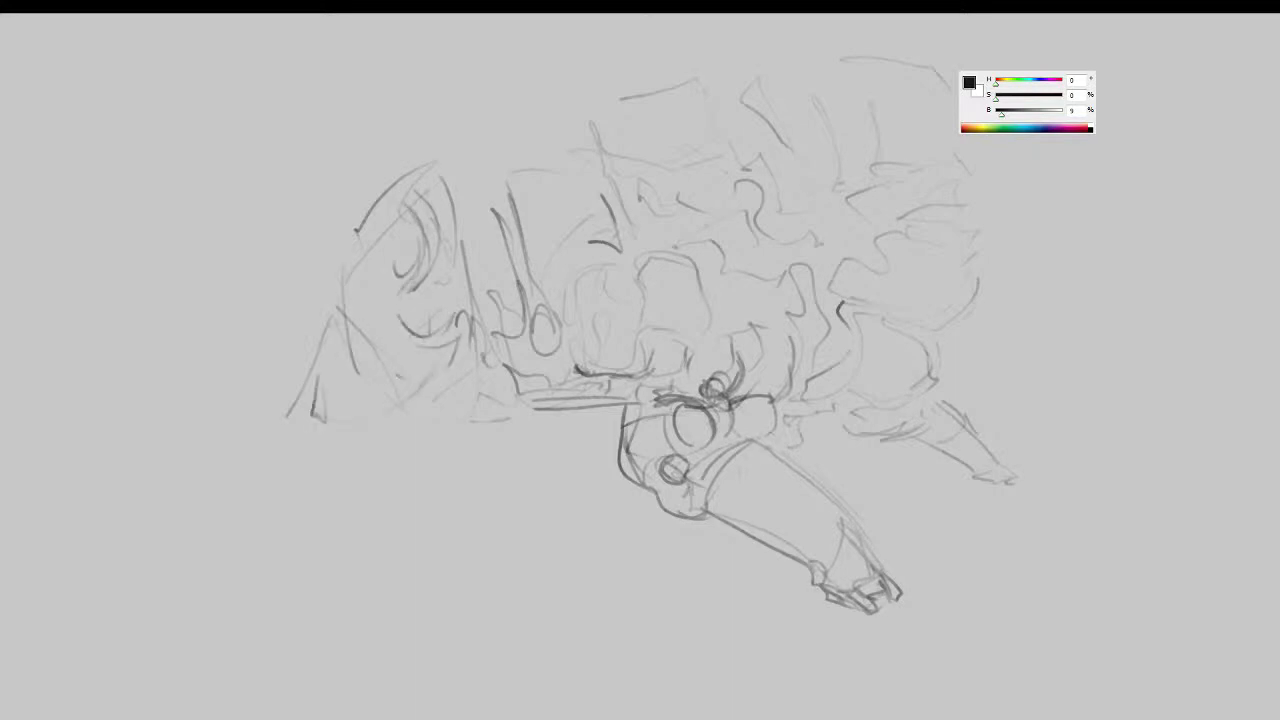
- Sketch a tall, bent, pointed limb at the creature's far left, joining it to the neighbouring peak
{"action": "left_click_drag", "start_coordinate": [236, 262], "coordinate": [170, 437]}
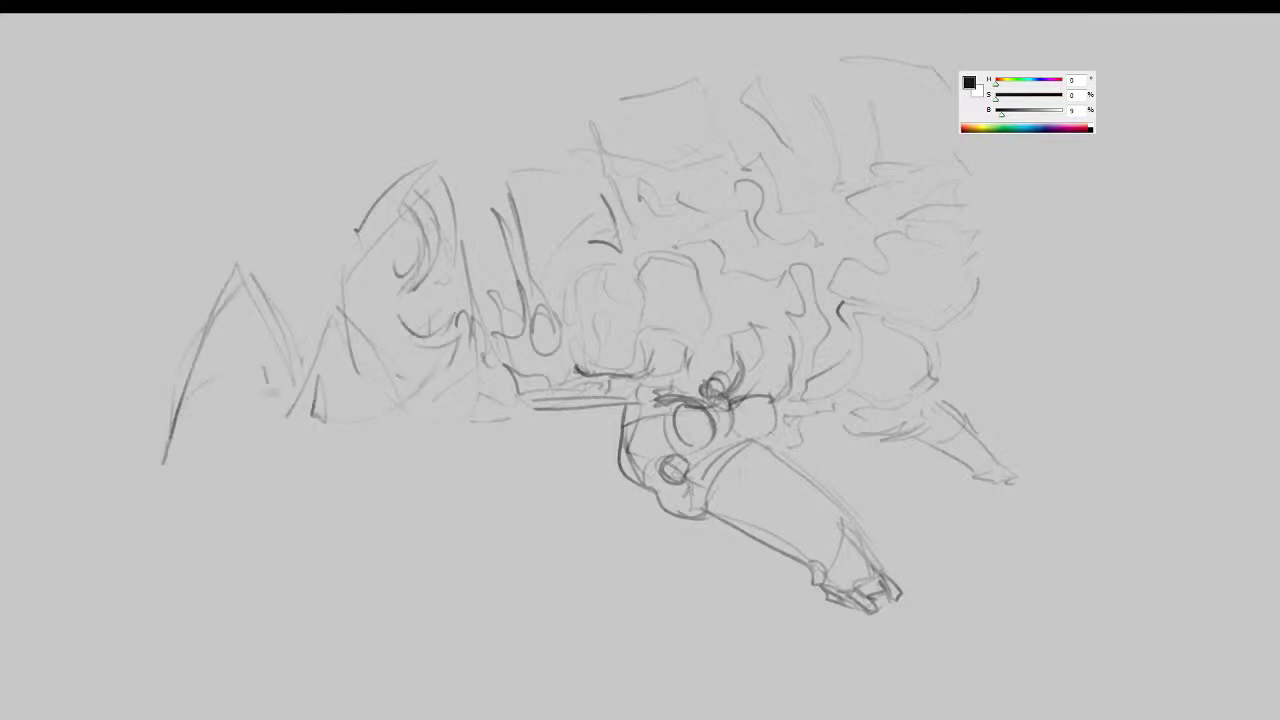
{"action": "left_click_drag", "start_coordinate": [265, 368], "coordinate": [279, 424]}
{"action": "left_click_drag", "start_coordinate": [235, 266], "coordinate": [266, 360]}
{"action": "mouse_move", "coordinate": [246, 279]}
{"action": "left_mouse_down"}
{"action": "mouse_move", "coordinate": [286, 299]}
{"action": "mouse_move", "coordinate": [158, 479]}
{"action": "left_mouse_up"}
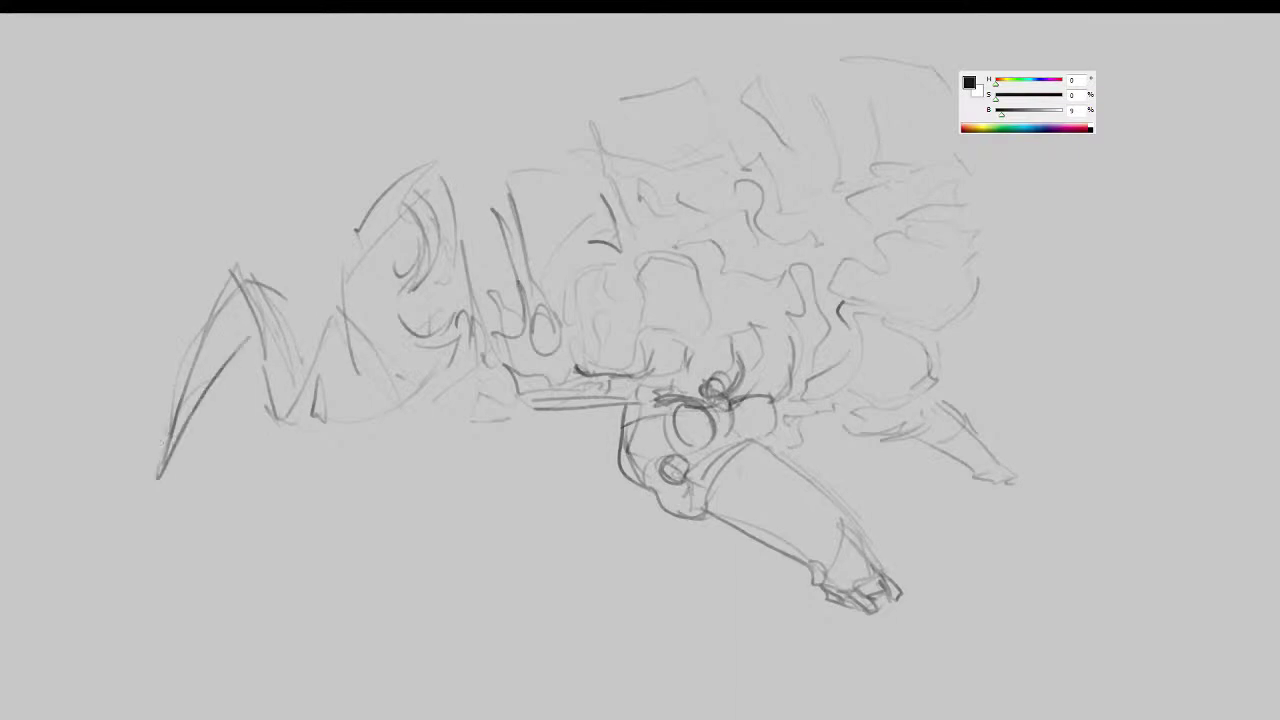
- Thicken the pointed tip of the creature's front limb with short strokes suggesting a foot
{"action": "left_click_drag", "start_coordinate": [174, 410], "coordinate": [142, 489]}
{"action": "left_click_drag", "start_coordinate": [194, 444], "coordinate": [162, 477]}
{"action": "left_click_drag", "start_coordinate": [290, 439], "coordinate": [300, 464]}
{"action": "left_click_drag", "start_coordinate": [250, 390], "coordinate": [158, 515]}
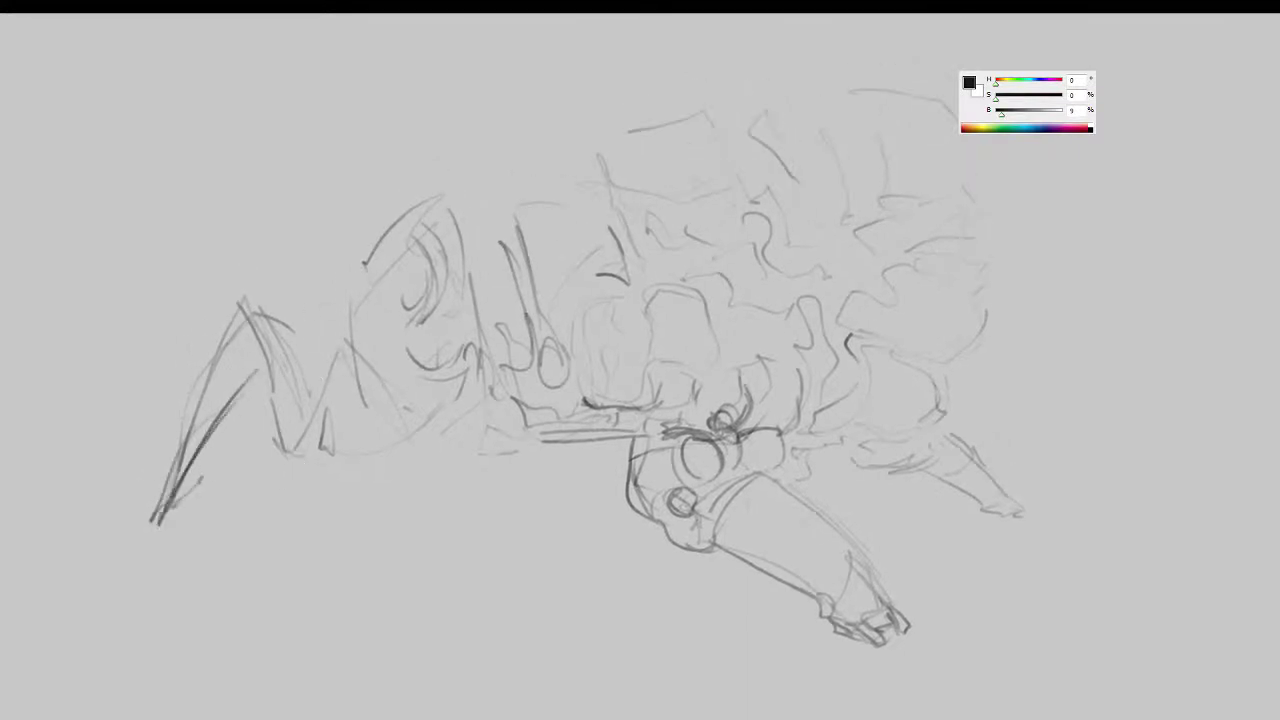
{"action": "left_click_drag", "start_coordinate": [170, 472], "coordinate": [142, 510]}
- Define the limb's lower joint curves and draw a tall, angular frame over the arched shoulder section
{"action": "left_click_drag", "start_coordinate": [272, 410], "coordinate": [302, 454]}
{"action": "mouse_move", "coordinate": [318, 412]}
{"action": "left_mouse_down"}
{"action": "mouse_move", "coordinate": [336, 458]}
{"action": "mouse_move", "coordinate": [392, 452]}
{"action": "left_mouse_up"}
{"action": "mouse_move", "coordinate": [360, 368]}
{"action": "left_mouse_down"}
{"action": "mouse_move", "coordinate": [412, 398]}
{"action": "mouse_move", "coordinate": [446, 386]}
{"action": "left_mouse_up"}
{"action": "left_click_drag", "start_coordinate": [374, 264], "coordinate": [378, 348]}
{"action": "left_click_drag", "start_coordinate": [387, 215], "coordinate": [378, 347]}
{"action": "mouse_move", "coordinate": [388, 175]}
{"action": "left_mouse_down"}
{"action": "mouse_move", "coordinate": [390, 245]}
{"action": "mouse_move", "coordinate": [484, 201]}
{"action": "left_mouse_up"}
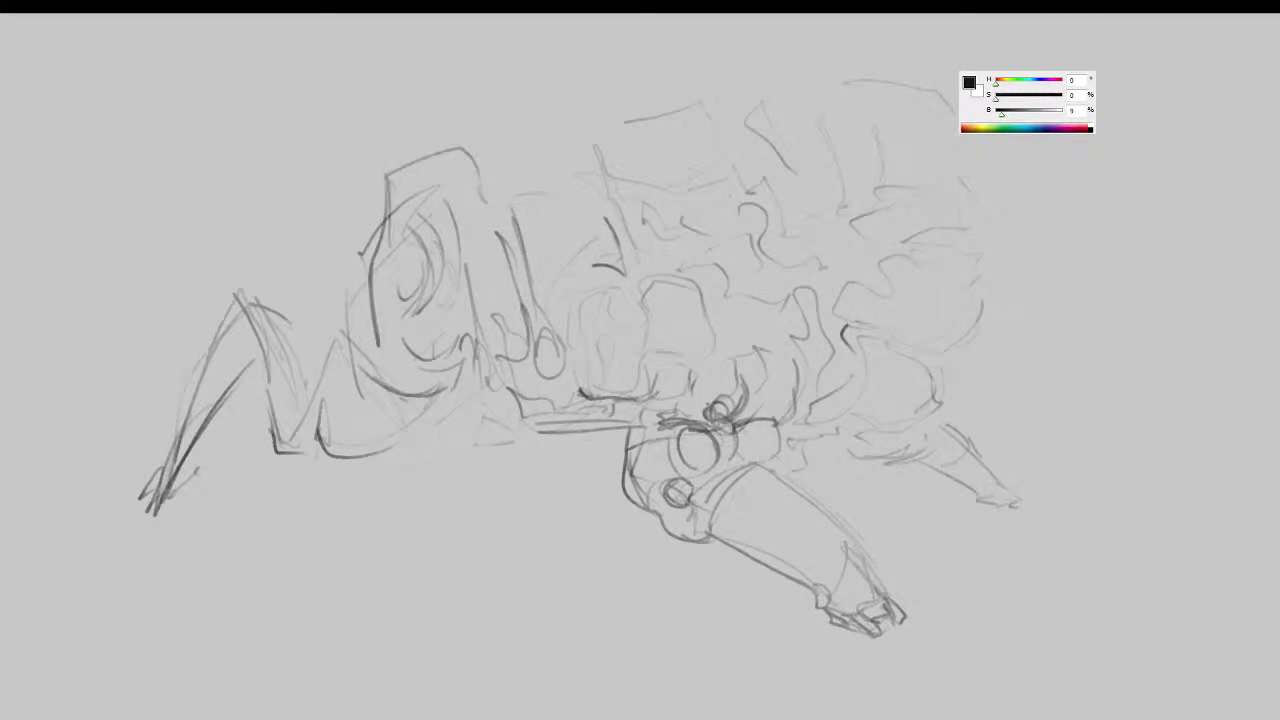
- Sketch a beak-like lower head contour above the shoulder frame, curving down at the back
{"action": "left_click_drag", "start_coordinate": [541, 234], "coordinate": [516, 311]}
{"action": "mouse_move", "coordinate": [450, 205]}
{"action": "left_mouse_down"}
{"action": "mouse_move", "coordinate": [470, 254]}
{"action": "mouse_move", "coordinate": [526, 241]}
{"action": "mouse_move", "coordinate": [342, 228]}
{"action": "mouse_move", "coordinate": [400, 205]}
{"action": "left_mouse_up"}
{"action": "left_click_drag", "start_coordinate": [414, 180], "coordinate": [473, 187]}
{"action": "left_click_drag", "start_coordinate": [526, 204], "coordinate": [506, 244]}
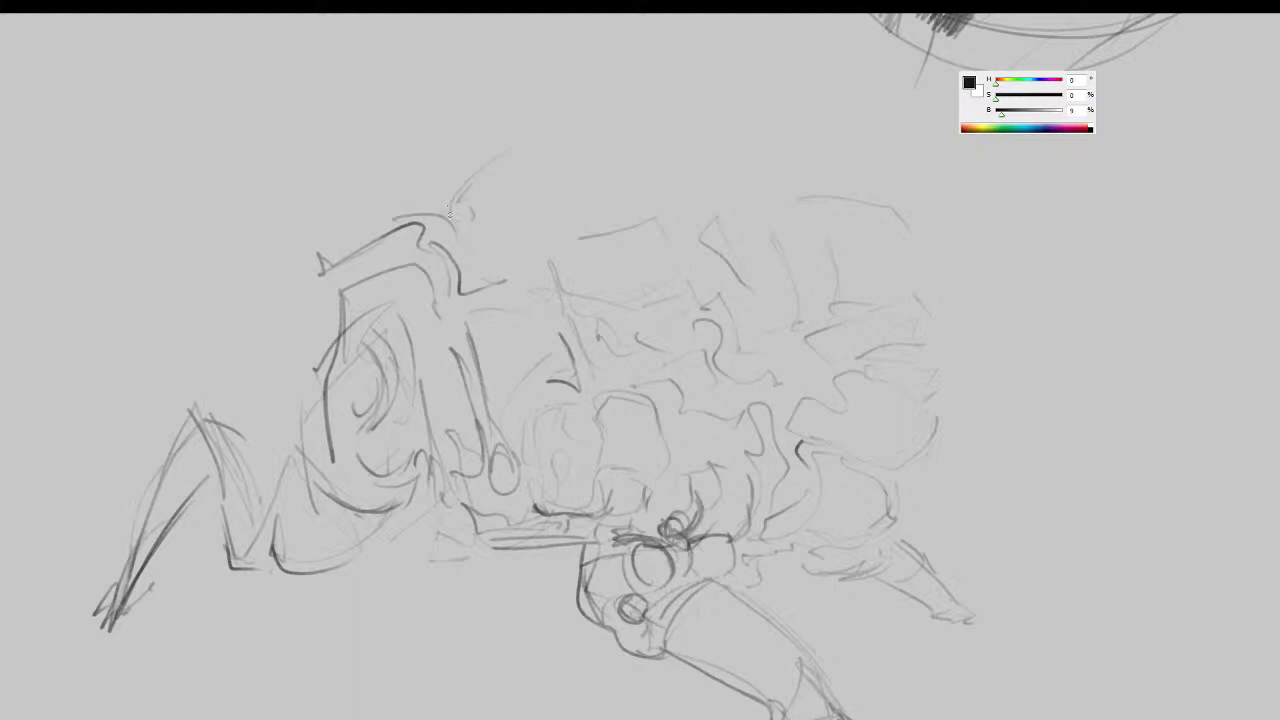
- Draw a small fin behind the head and fill it with curved rib lines
{"action": "left_click_drag", "start_coordinate": [491, 168], "coordinate": [548, 145]}
{"action": "left_click_drag", "start_coordinate": [528, 198], "coordinate": [522, 247]}
{"action": "mouse_move", "coordinate": [466, 188]}
{"action": "left_mouse_down"}
{"action": "mouse_move", "coordinate": [525, 180]}
{"action": "mouse_move", "coordinate": [520, 200]}
{"action": "left_mouse_up"}
{"action": "left_click_drag", "start_coordinate": [476, 214], "coordinate": [514, 228]}
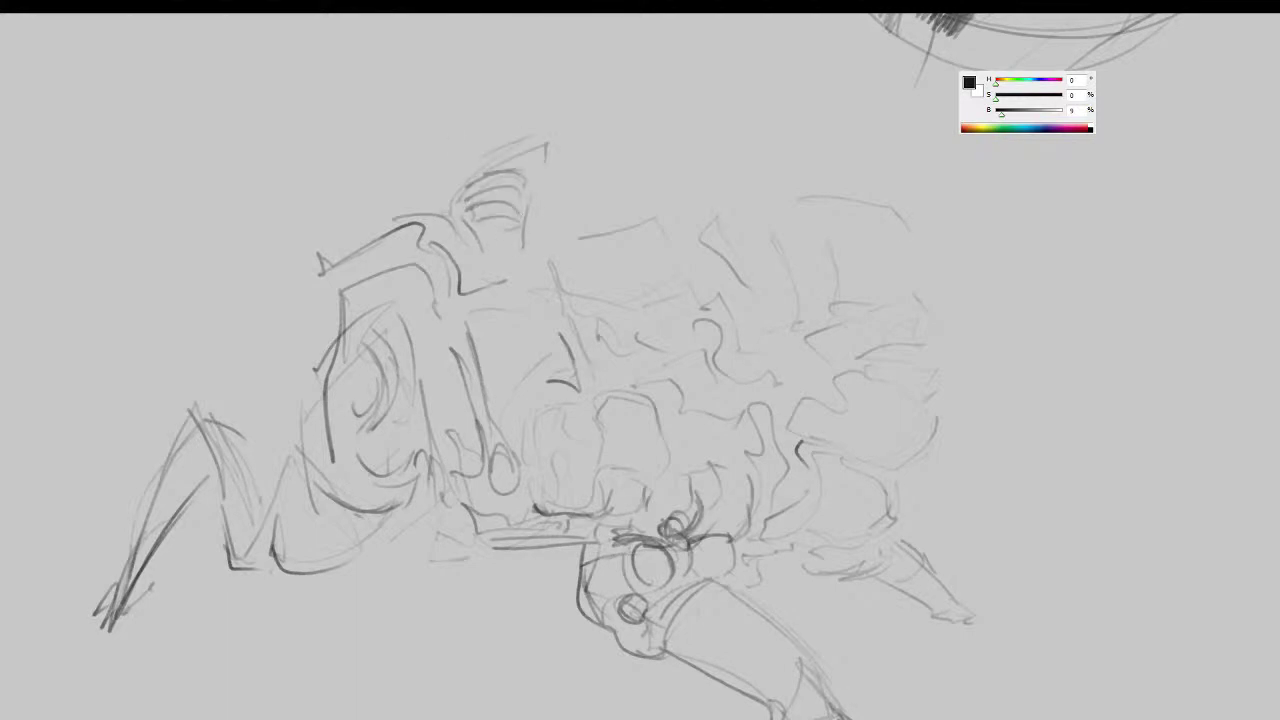
- Outline the long sloping top of the head with a pointed rear crest, and connect it to the back
{"action": "mouse_move", "coordinate": [322, 247]}
{"action": "left_mouse_down"}
{"action": "mouse_move", "coordinate": [334, 276]}
{"action": "mouse_move", "coordinate": [370, 252]}
{"action": "mouse_move", "coordinate": [378, 180]}
{"action": "mouse_move", "coordinate": [472, 179]}
{"action": "mouse_move", "coordinate": [522, 130]}
{"action": "mouse_move", "coordinate": [574, 114]}
{"action": "left_mouse_up"}
{"action": "left_click_drag", "start_coordinate": [574, 114], "coordinate": [534, 186]}
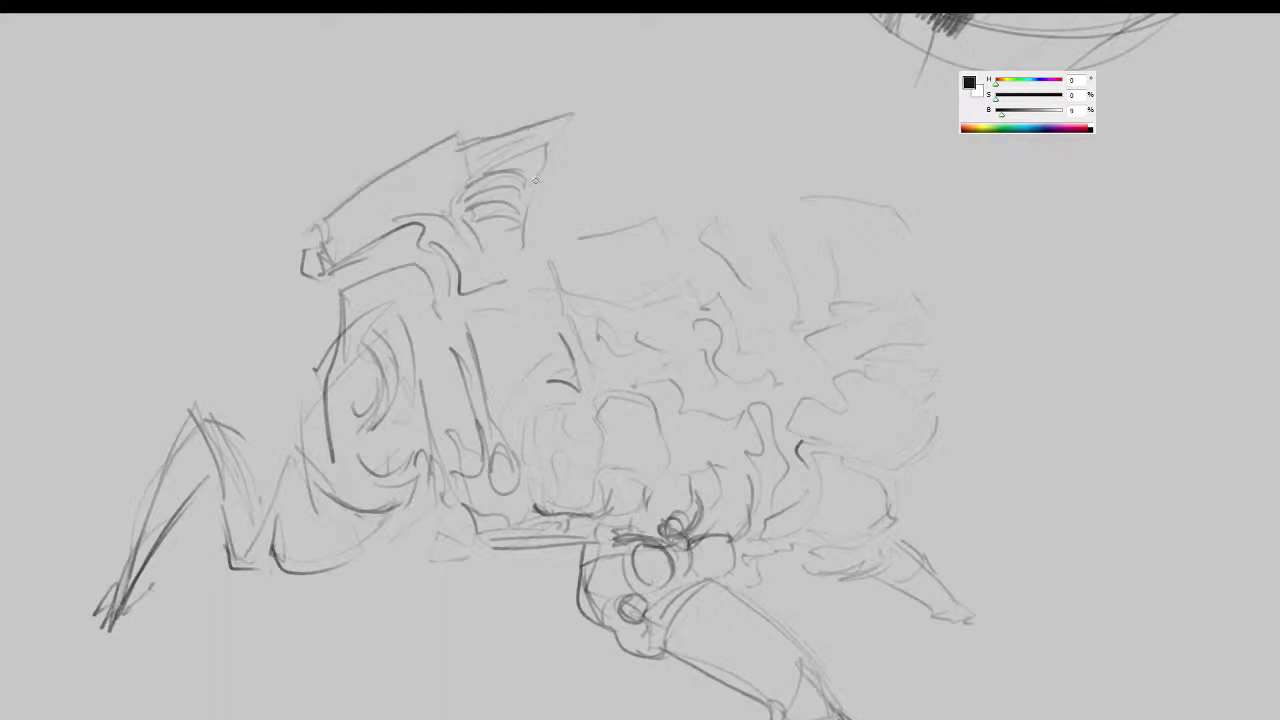
{"action": "left_click_drag", "start_coordinate": [600, 232], "coordinate": [596, 206]}
{"action": "mouse_move", "coordinate": [552, 165]}
{"action": "left_mouse_down"}
{"action": "mouse_move", "coordinate": [543, 209]}
{"action": "mouse_move", "coordinate": [606, 268]}
{"action": "left_mouse_up"}
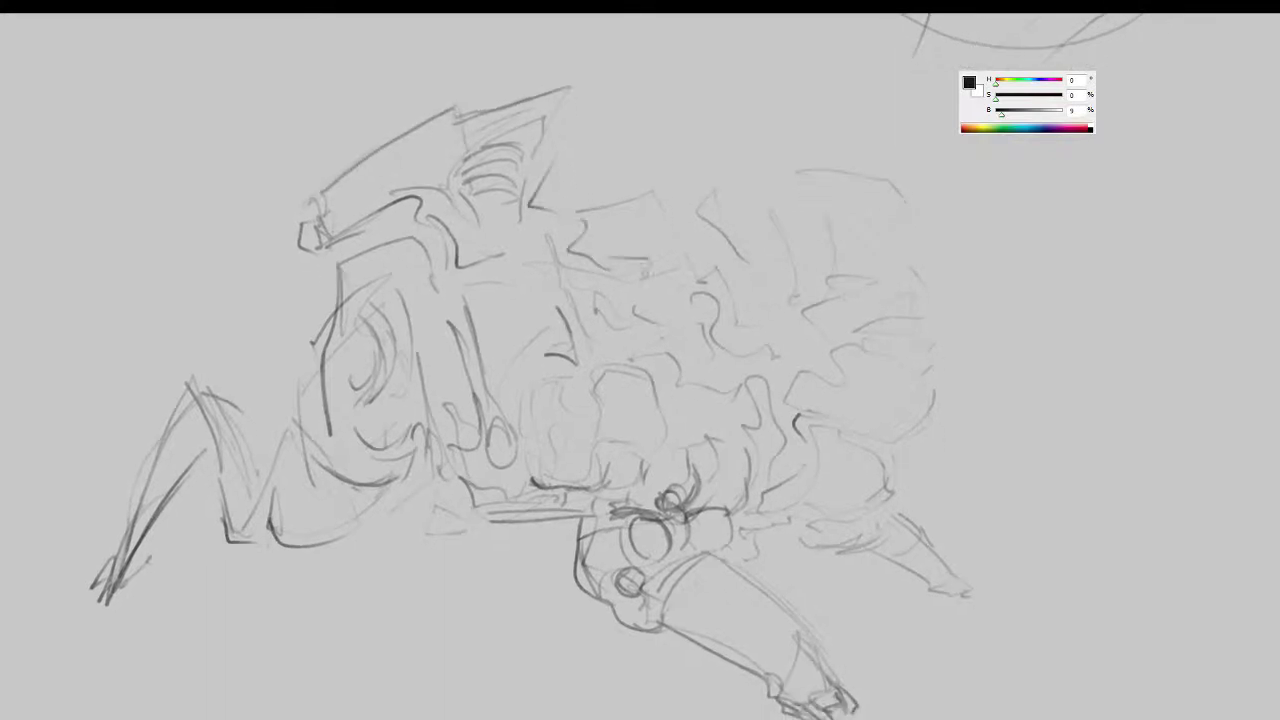
- Draw the curved body plate behind the shoulder and reinforce the shoulder's upper and front edges
{"action": "mouse_move", "coordinate": [530, 290]}
{"action": "left_mouse_down"}
{"action": "mouse_move", "coordinate": [542, 268]}
{"action": "mouse_move", "coordinate": [560, 272]}
{"action": "left_mouse_up"}
{"action": "left_click_drag", "start_coordinate": [507, 367], "coordinate": [577, 305]}
{"action": "left_click_drag", "start_coordinate": [556, 320], "coordinate": [582, 327]}
{"action": "mouse_move", "coordinate": [473, 274]}
{"action": "left_mouse_down"}
{"action": "mouse_move", "coordinate": [488, 343]}
{"action": "mouse_move", "coordinate": [448, 276]}
{"action": "left_mouse_up"}
{"action": "mouse_move", "coordinate": [445, 282]}
{"action": "left_mouse_down"}
{"action": "mouse_move", "coordinate": [420, 233]}
{"action": "mouse_move", "coordinate": [355, 258]}
{"action": "mouse_move", "coordinate": [338, 360]}
{"action": "left_mouse_up"}
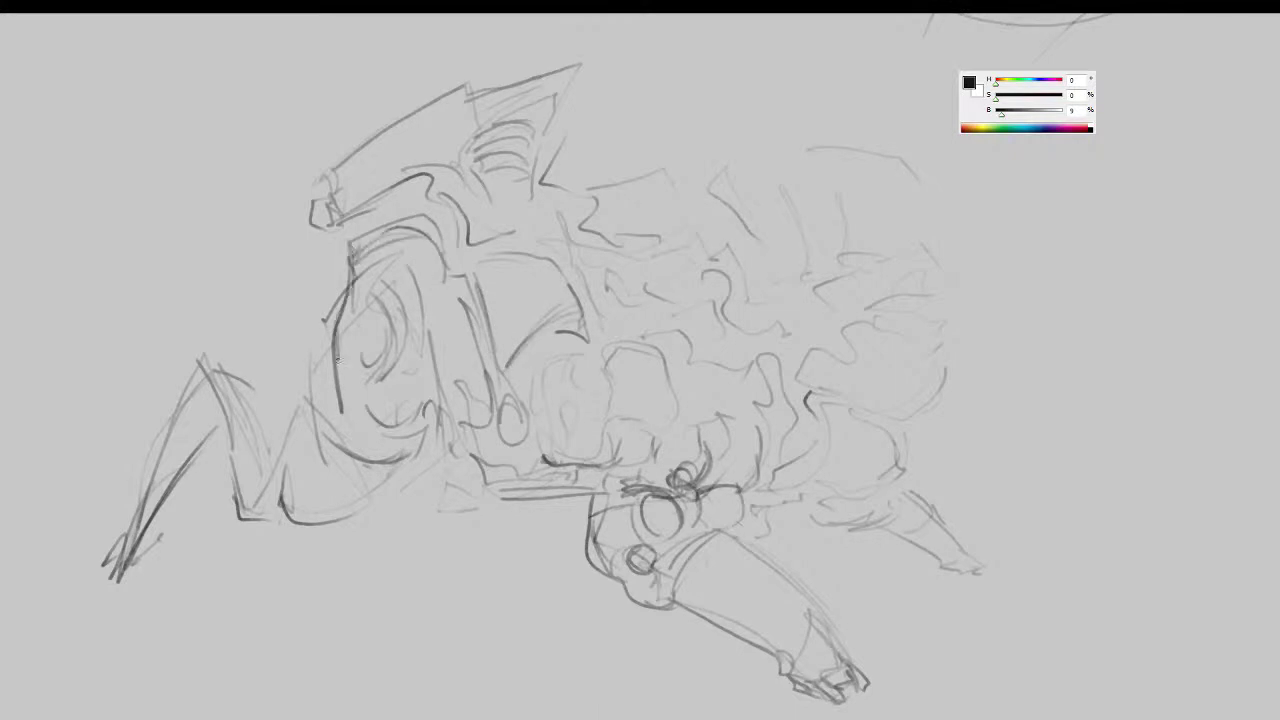
- Draw an oval joint inside the front shoulder and darken the shoulder's lower edge
{"action": "mouse_move", "coordinate": [384, 306]}
{"action": "left_mouse_down"}
{"action": "mouse_move", "coordinate": [394, 350]}
{"action": "mouse_move", "coordinate": [370, 306]}
{"action": "left_mouse_up"}
{"action": "left_click_drag", "start_coordinate": [366, 426], "coordinate": [424, 412]}
{"action": "mouse_move", "coordinate": [388, 422]}
{"action": "left_mouse_down"}
{"action": "mouse_move", "coordinate": [428, 394]}
{"action": "mouse_move", "coordinate": [424, 410]}
{"action": "left_mouse_up"}
{"action": "left_click_drag", "start_coordinate": [440, 364], "coordinate": [419, 414]}
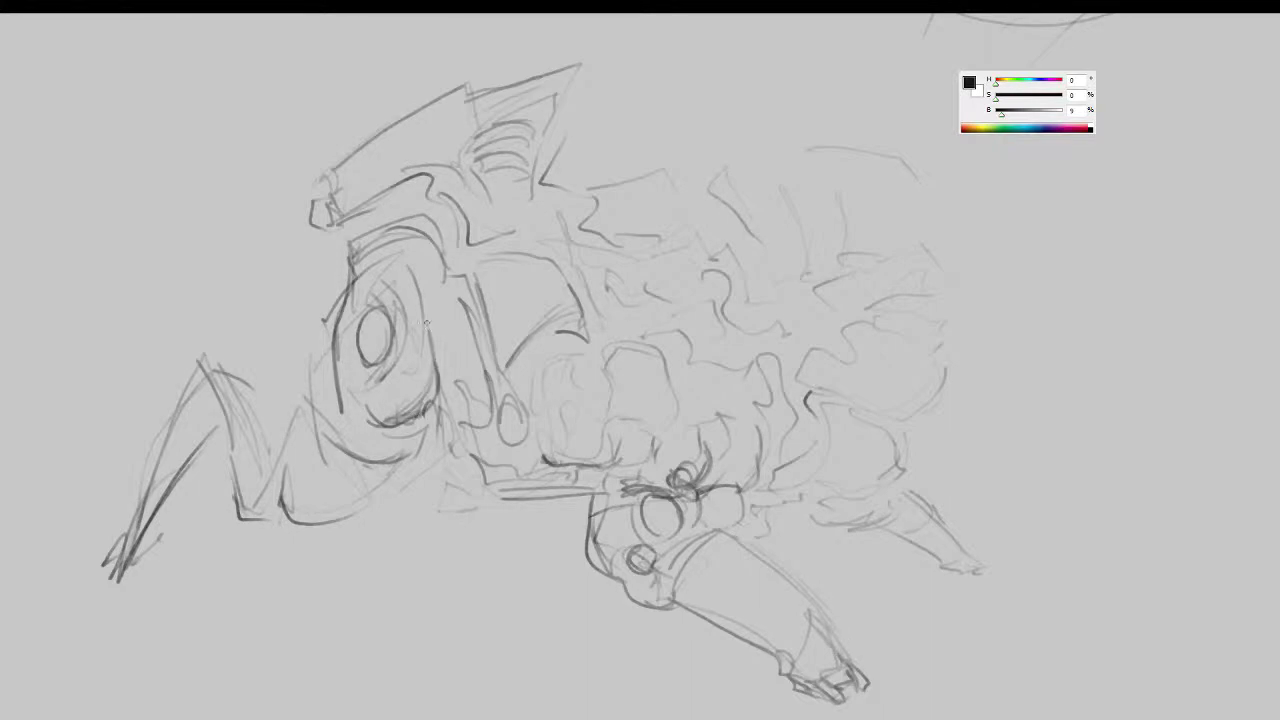
- Add curved contours behind the front shoulder and define the adjoining body panel and lower connection
{"action": "mouse_move", "coordinate": [456, 267]}
{"action": "left_mouse_down"}
{"action": "mouse_move", "coordinate": [430, 316]}
{"action": "mouse_move", "coordinate": [458, 390]}
{"action": "mouse_move", "coordinate": [430, 436]}
{"action": "left_mouse_up"}
{"action": "left_click_drag", "start_coordinate": [441, 348], "coordinate": [452, 423]}
{"action": "left_click_drag", "start_coordinate": [462, 487], "coordinate": [478, 448]}
{"action": "left_click_drag", "start_coordinate": [455, 386], "coordinate": [453, 414]}
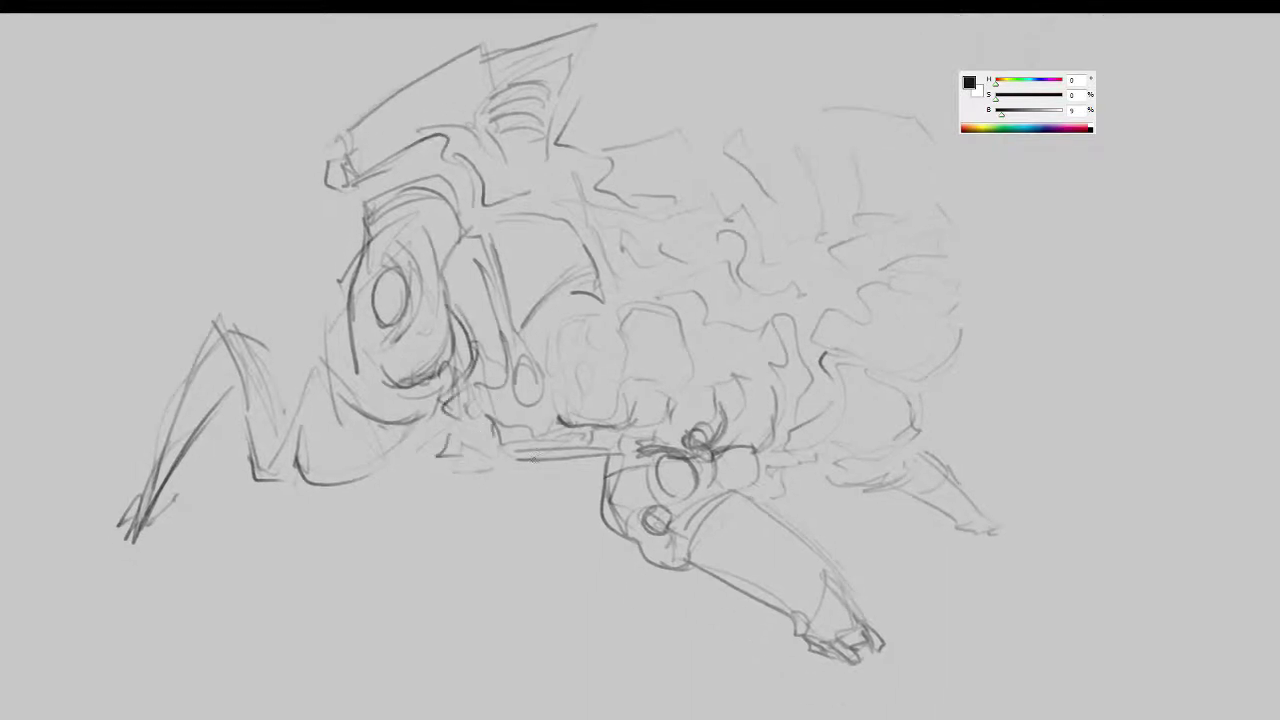
{"action": "left_click_drag", "start_coordinate": [566, 342], "coordinate": [558, 384]}
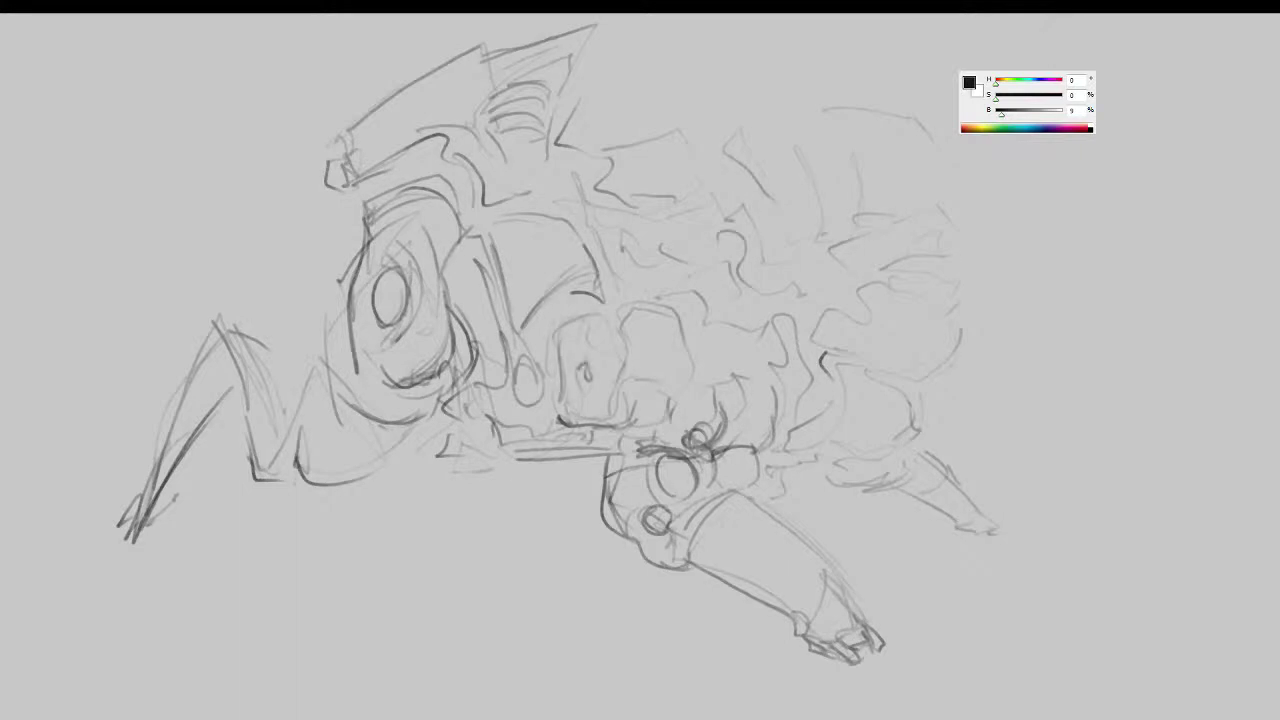
- Firm up the mid-body block, shade the gap behind the shoulder, and outline the front limb's upper segment
{"action": "left_click_drag", "start_coordinate": [568, 308], "coordinate": [624, 346]}
{"action": "mouse_move", "coordinate": [578, 280]}
{"action": "left_mouse_down"}
{"action": "mouse_move", "coordinate": [540, 343]}
{"action": "mouse_move", "coordinate": [430, 416]}
{"action": "mouse_move", "coordinate": [448, 370]}
{"action": "left_mouse_up"}
{"action": "mouse_move", "coordinate": [452, 316]}
{"action": "left_mouse_down"}
{"action": "mouse_move", "coordinate": [430, 386]}
{"action": "mouse_move", "coordinate": [450, 368]}
{"action": "mouse_move", "coordinate": [444, 420]}
{"action": "mouse_move", "coordinate": [476, 420]}
{"action": "mouse_move", "coordinate": [488, 448]}
{"action": "left_mouse_up"}
{"action": "left_click_drag", "start_coordinate": [372, 366], "coordinate": [414, 382]}
{"action": "mouse_move", "coordinate": [346, 308]}
{"action": "left_mouse_down"}
{"action": "mouse_move", "coordinate": [338, 376]}
{"action": "mouse_move", "coordinate": [388, 383]}
{"action": "left_mouse_up"}
{"action": "mouse_move", "coordinate": [368, 427]}
{"action": "left_mouse_down"}
{"action": "mouse_move", "coordinate": [330, 457]}
{"action": "mouse_move", "coordinate": [410, 424]}
{"action": "left_mouse_up"}
{"action": "mouse_move", "coordinate": [367, 428]}
{"action": "left_mouse_down"}
{"action": "mouse_move", "coordinate": [397, 433]}
{"action": "mouse_move", "coordinate": [346, 491]}
{"action": "left_mouse_up"}
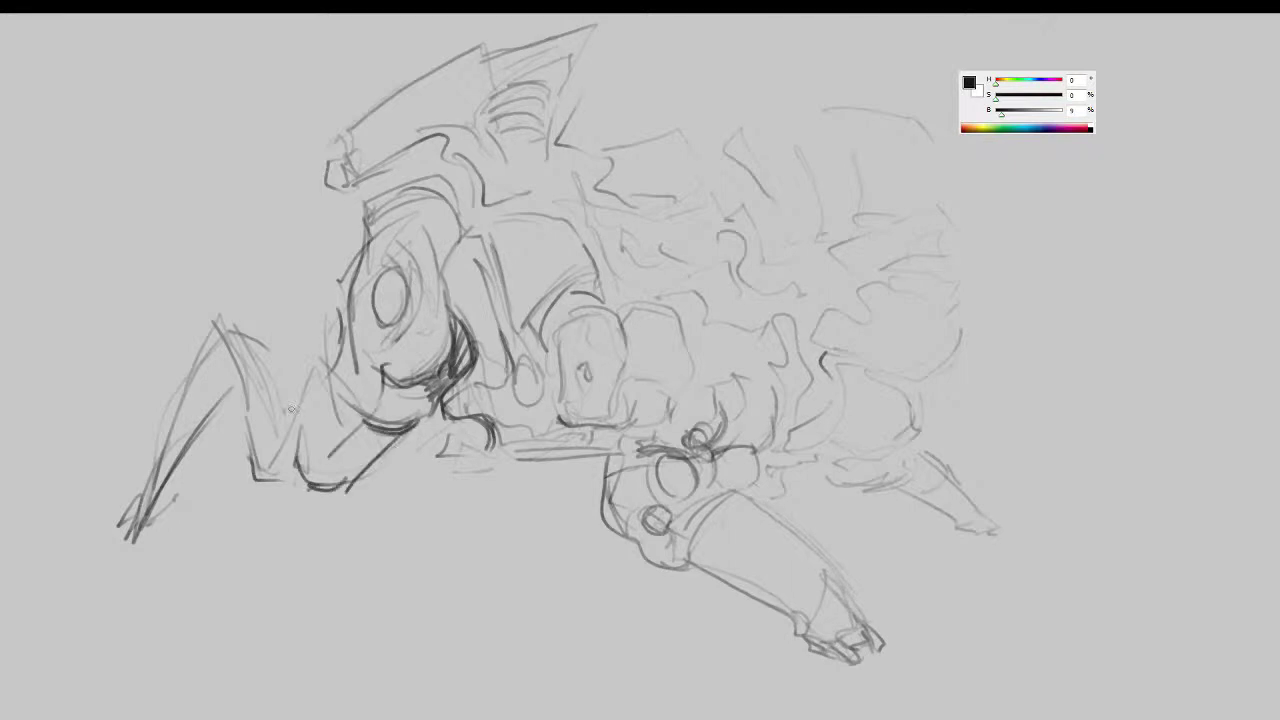
- Build up the bent front leg with oval joints, doubled segment outlines, a shaded knee and a wedge-shaped foot
{"action": "left_click_drag", "start_coordinate": [292, 406], "coordinate": [298, 446]}
{"action": "mouse_move", "coordinate": [291, 443]}
{"action": "left_mouse_down"}
{"action": "mouse_move", "coordinate": [310, 438]}
{"action": "mouse_move", "coordinate": [306, 424]}
{"action": "left_mouse_up"}
{"action": "mouse_move", "coordinate": [231, 368]}
{"action": "left_mouse_down"}
{"action": "mouse_move", "coordinate": [270, 435]}
{"action": "mouse_move", "coordinate": [287, 422]}
{"action": "mouse_move", "coordinate": [254, 357]}
{"action": "mouse_move", "coordinate": [268, 323]}
{"action": "mouse_move", "coordinate": [281, 338]}
{"action": "mouse_move", "coordinate": [258, 330]}
{"action": "mouse_move", "coordinate": [298, 396]}
{"action": "left_mouse_up"}
{"action": "mouse_move", "coordinate": [222, 316]}
{"action": "left_mouse_down"}
{"action": "mouse_move", "coordinate": [280, 320]}
{"action": "mouse_move", "coordinate": [232, 400]}
{"action": "left_mouse_up"}
{"action": "mouse_move", "coordinate": [227, 353]}
{"action": "left_mouse_down"}
{"action": "mouse_move", "coordinate": [224, 387]}
{"action": "mouse_move", "coordinate": [218, 373]}
{"action": "left_mouse_up"}
{"action": "left_click_drag", "start_coordinate": [241, 391], "coordinate": [152, 501]}
{"action": "left_click_drag", "start_coordinate": [207, 355], "coordinate": [158, 486]}
{"action": "mouse_move", "coordinate": [198, 362]}
{"action": "left_mouse_down"}
{"action": "mouse_move", "coordinate": [117, 523]}
{"action": "mouse_move", "coordinate": [124, 540]}
{"action": "left_mouse_up"}
{"action": "left_click_drag", "start_coordinate": [162, 486], "coordinate": [162, 534]}
{"action": "mouse_move", "coordinate": [176, 452]}
{"action": "left_mouse_down"}
{"action": "mouse_move", "coordinate": [152, 472]}
{"action": "mouse_move", "coordinate": [163, 543]}
{"action": "mouse_move", "coordinate": [124, 546]}
{"action": "left_mouse_up"}
{"action": "mouse_move", "coordinate": [164, 482]}
{"action": "left_mouse_down"}
{"action": "mouse_move", "coordinate": [163, 542]}
{"action": "mouse_move", "coordinate": [115, 572]}
{"action": "mouse_move", "coordinate": [168, 556]}
{"action": "left_mouse_up"}
{"action": "left_click_drag", "start_coordinate": [410, 515], "coordinate": [460, 483]}
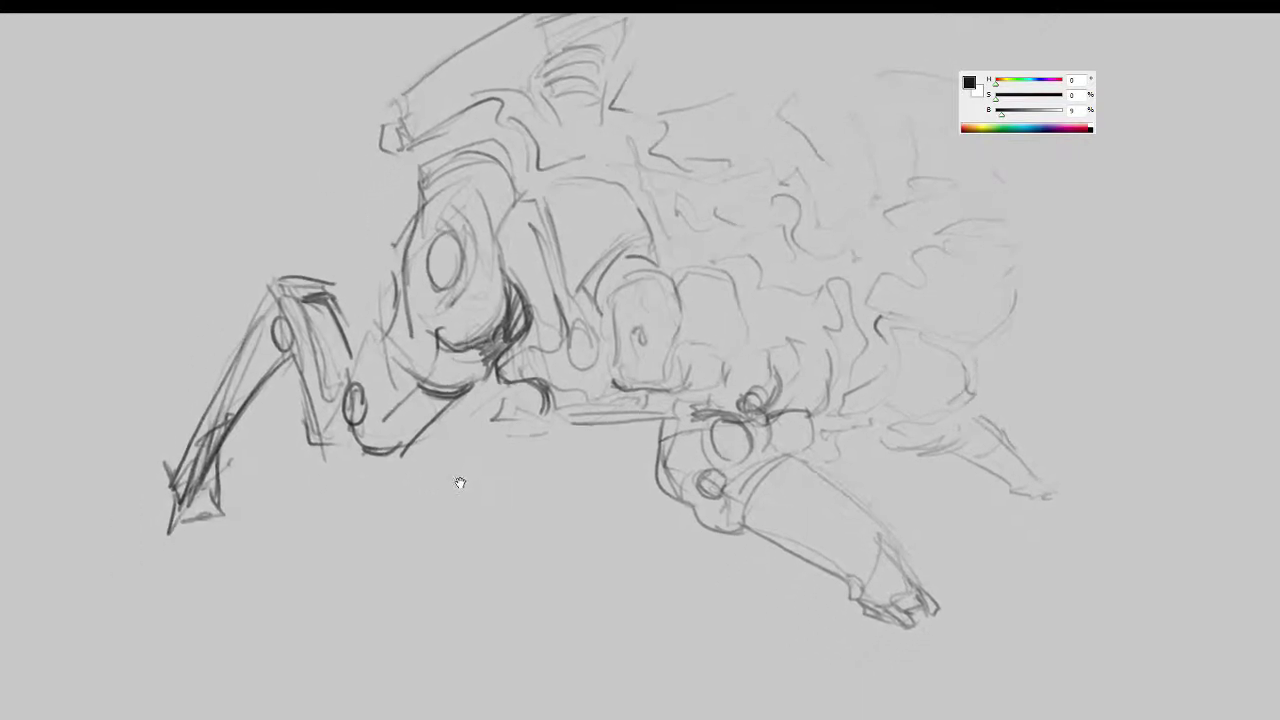
- Add flat plates beneath the belly and a small rounded block beside the middle leg's hip
{"action": "mouse_move", "coordinate": [528, 378]}
{"action": "left_mouse_down"}
{"action": "mouse_move", "coordinate": [583, 429]}
{"action": "mouse_move", "coordinate": [550, 434]}
{"action": "mouse_move", "coordinate": [618, 426]}
{"action": "left_mouse_up"}
{"action": "left_click_drag", "start_coordinate": [530, 433], "coordinate": [534, 442]}
{"action": "left_click_drag", "start_coordinate": [534, 441], "coordinate": [609, 444]}
{"action": "left_click_drag", "start_coordinate": [611, 443], "coordinate": [640, 412]}
{"action": "mouse_move", "coordinate": [610, 418]}
{"action": "left_mouse_down"}
{"action": "mouse_move", "coordinate": [625, 389]}
{"action": "mouse_move", "coordinate": [633, 403]}
{"action": "mouse_move", "coordinate": [670, 381]}
{"action": "mouse_move", "coordinate": [681, 292]}
{"action": "mouse_move", "coordinate": [726, 378]}
{"action": "left_mouse_up"}
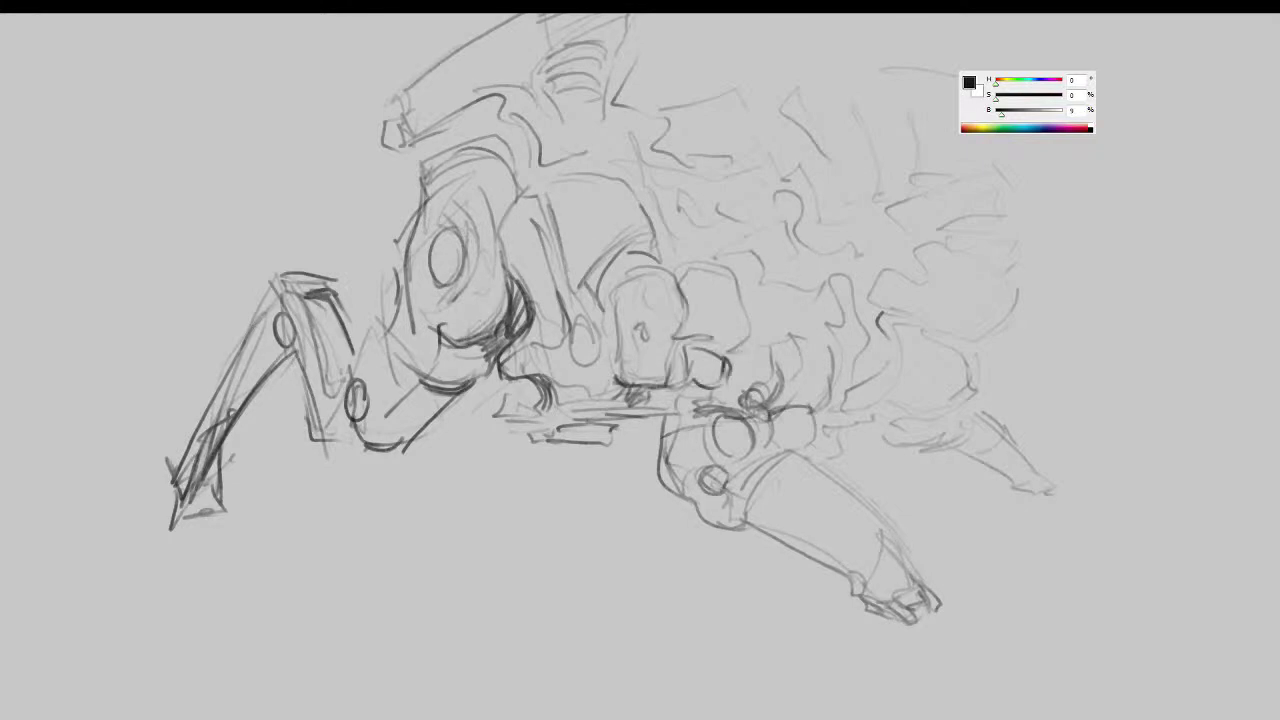
- Hatch a small bump on the mid-back and draw an oval joint with lower contours on the rear hip
{"action": "mouse_move", "coordinate": [737, 274]}
{"action": "left_mouse_down"}
{"action": "mouse_move", "coordinate": [752, 310]}
{"action": "mouse_move", "coordinate": [748, 258]}
{"action": "mouse_move", "coordinate": [735, 278]}
{"action": "left_mouse_up"}
{"action": "mouse_move", "coordinate": [743, 259]}
{"action": "left_mouse_down"}
{"action": "mouse_move", "coordinate": [732, 271]}
{"action": "mouse_move", "coordinate": [752, 256]}
{"action": "left_mouse_up"}
{"action": "left_click_drag", "start_coordinate": [755, 278], "coordinate": [831, 298]}
{"action": "mouse_move", "coordinate": [914, 313]}
{"action": "left_mouse_down"}
{"action": "mouse_move", "coordinate": [832, 370]}
{"action": "mouse_move", "coordinate": [838, 437]}
{"action": "left_mouse_up"}
{"action": "mouse_move", "coordinate": [916, 426]}
{"action": "left_mouse_down"}
{"action": "mouse_move", "coordinate": [884, 456]}
{"action": "mouse_move", "coordinate": [905, 420]}
{"action": "mouse_move", "coordinate": [868, 448]}
{"action": "mouse_move", "coordinate": [908, 428]}
{"action": "left_mouse_up"}
{"action": "mouse_move", "coordinate": [845, 456]}
{"action": "left_mouse_down"}
{"action": "mouse_move", "coordinate": [898, 471]}
{"action": "mouse_move", "coordinate": [833, 437]}
{"action": "left_mouse_up"}
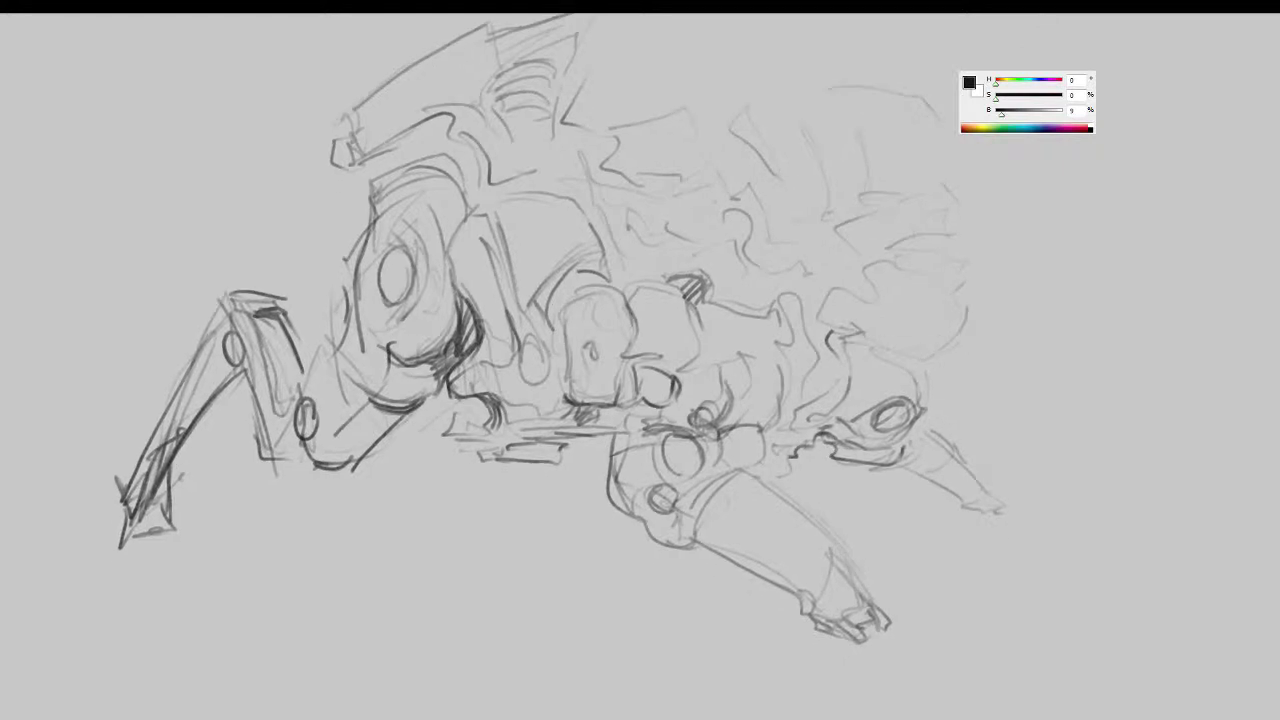
- Sketch small mechanical details and darker plate edges on the creature's upper rear
{"action": "mouse_move", "coordinate": [728, 487]}
{"action": "left_mouse_down"}
{"action": "mouse_move", "coordinate": [748, 544]}
{"action": "mouse_move", "coordinate": [738, 549]}
{"action": "mouse_move", "coordinate": [749, 537]}
{"action": "mouse_move", "coordinate": [737, 524]}
{"action": "left_mouse_up"}
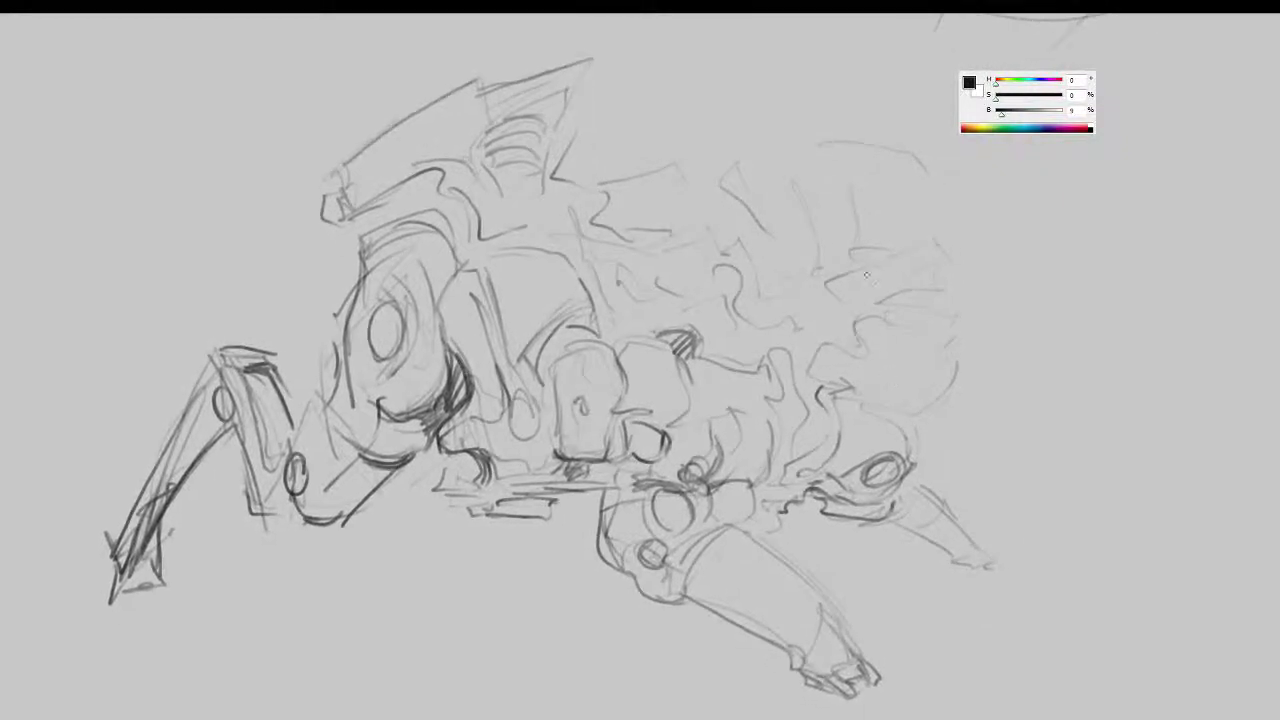
{"action": "left_click_drag", "start_coordinate": [870, 275], "coordinate": [845, 288]}
{"action": "mouse_move", "coordinate": [886, 300]}
{"action": "left_mouse_down"}
{"action": "mouse_move", "coordinate": [930, 284]}
{"action": "mouse_move", "coordinate": [951, 297]}
{"action": "left_mouse_up"}
{"action": "left_click_drag", "start_coordinate": [867, 224], "coordinate": [889, 248]}
{"action": "mouse_move", "coordinate": [880, 247]}
{"action": "left_mouse_down"}
{"action": "mouse_move", "coordinate": [853, 260]}
{"action": "mouse_move", "coordinate": [937, 252]}
{"action": "mouse_move", "coordinate": [923, 287]}
{"action": "left_mouse_up"}
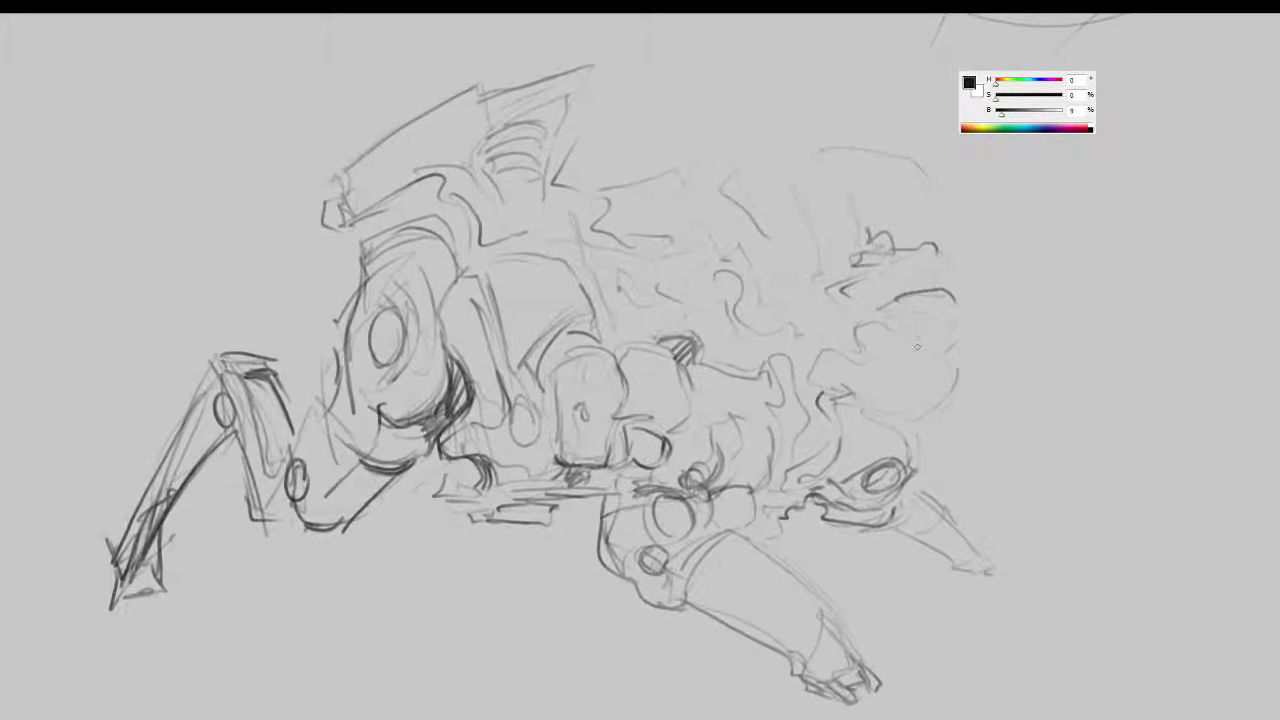
- Flip the creature sketch horizontally and rotate it slightly clockwise
{"action": "key", "text": "F2"}
{"action": "left_click_drag", "start_coordinate": [974, 466], "coordinate": [1008, 474]}
{"action": "key", "text": "ctrl+t"}
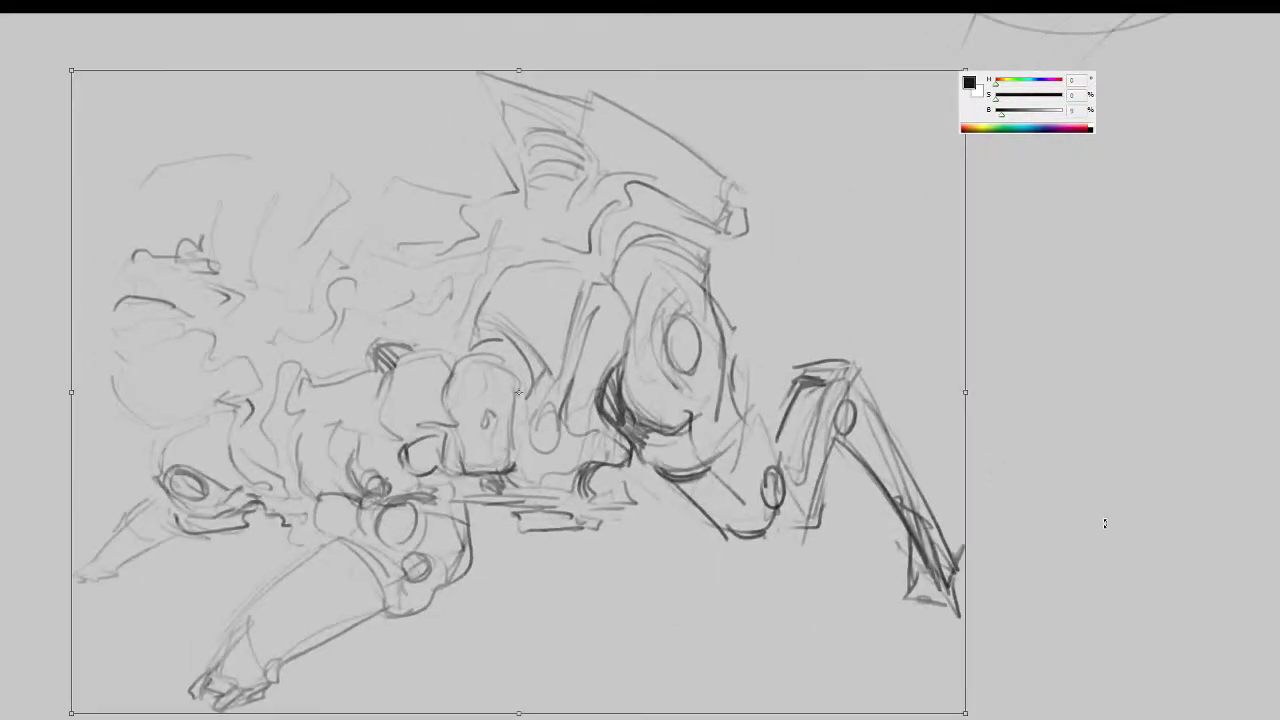
{"action": "left_click_drag", "start_coordinate": [1106, 518], "coordinate": [1103, 526]}
{"action": "key", "text": "Return"}
- Remove the far rear leg's thin foot and redraw the leg longer and thicker with a blocky foot
{"action": "left_click_drag", "start_coordinate": [688, 469], "coordinate": [831, 438]}
{"action": "left_click_drag", "start_coordinate": [420, 478], "coordinate": [436, 467]}
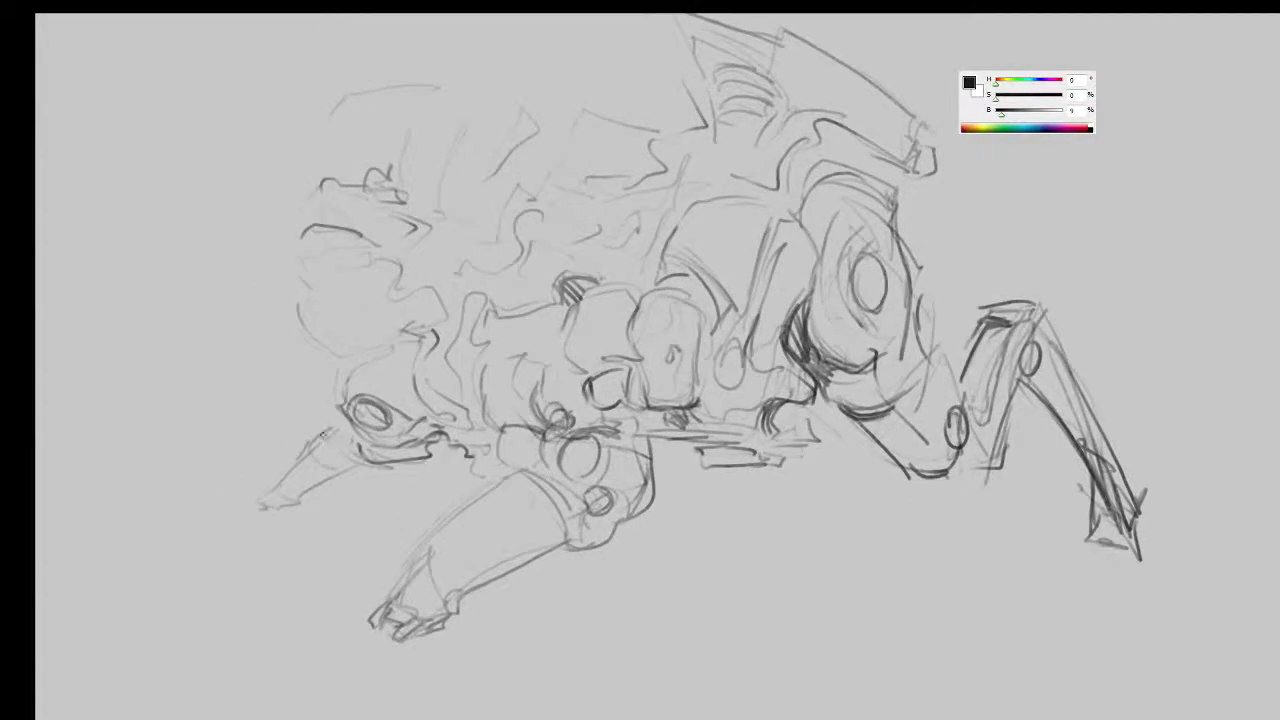
{"action": "left_click_drag", "start_coordinate": [326, 434], "coordinate": [247, 531]}
{"action": "left_click_drag", "start_coordinate": [332, 485], "coordinate": [260, 533]}
{"action": "left_click_drag", "start_coordinate": [242, 520], "coordinate": [365, 532]}
{"action": "left_click", "coordinate": [323, 517]}
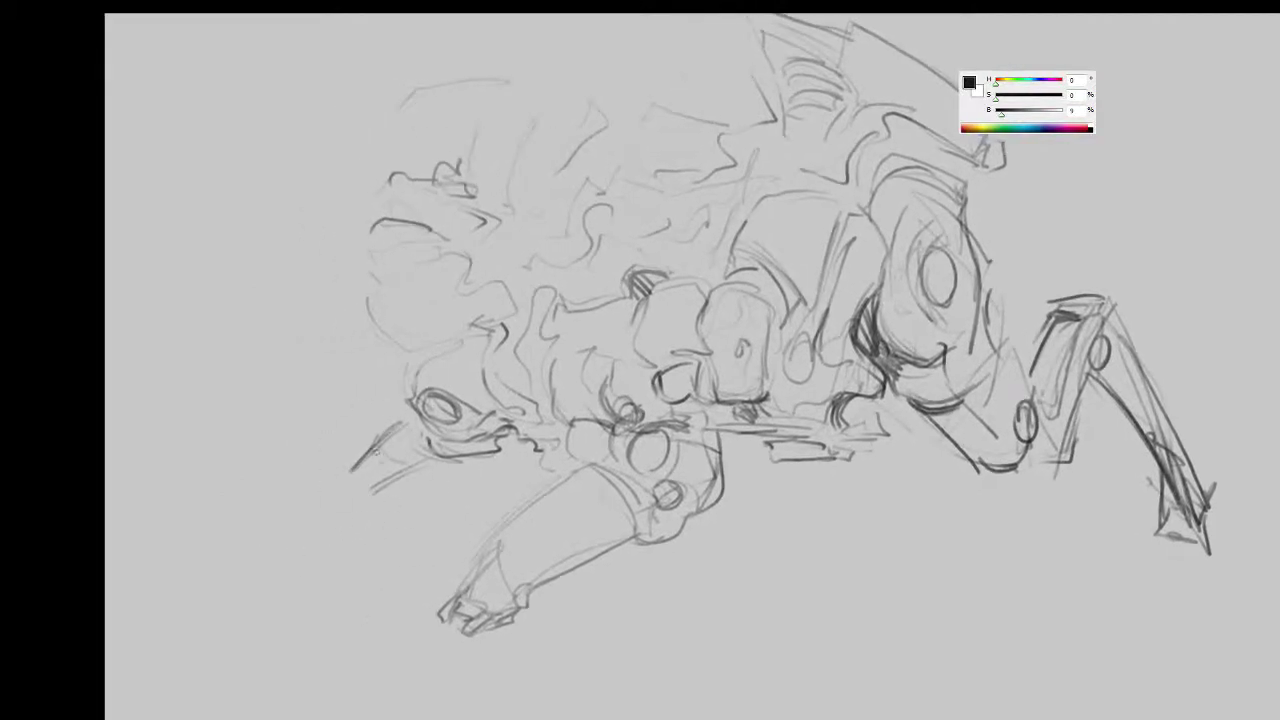
{"action": "mouse_move", "coordinate": [393, 424]}
{"action": "left_mouse_down"}
{"action": "mouse_move", "coordinate": [310, 525]}
{"action": "mouse_move", "coordinate": [334, 518]}
{"action": "left_mouse_up"}
{"action": "mouse_move", "coordinate": [400, 482]}
{"action": "left_mouse_down"}
{"action": "mouse_move", "coordinate": [336, 534]}
{"action": "mouse_move", "coordinate": [301, 536]}
{"action": "left_mouse_up"}
{"action": "mouse_move", "coordinate": [328, 486]}
{"action": "left_mouse_down"}
{"action": "mouse_move", "coordinate": [343, 516]}
{"action": "mouse_move", "coordinate": [411, 526]}
{"action": "left_mouse_up"}
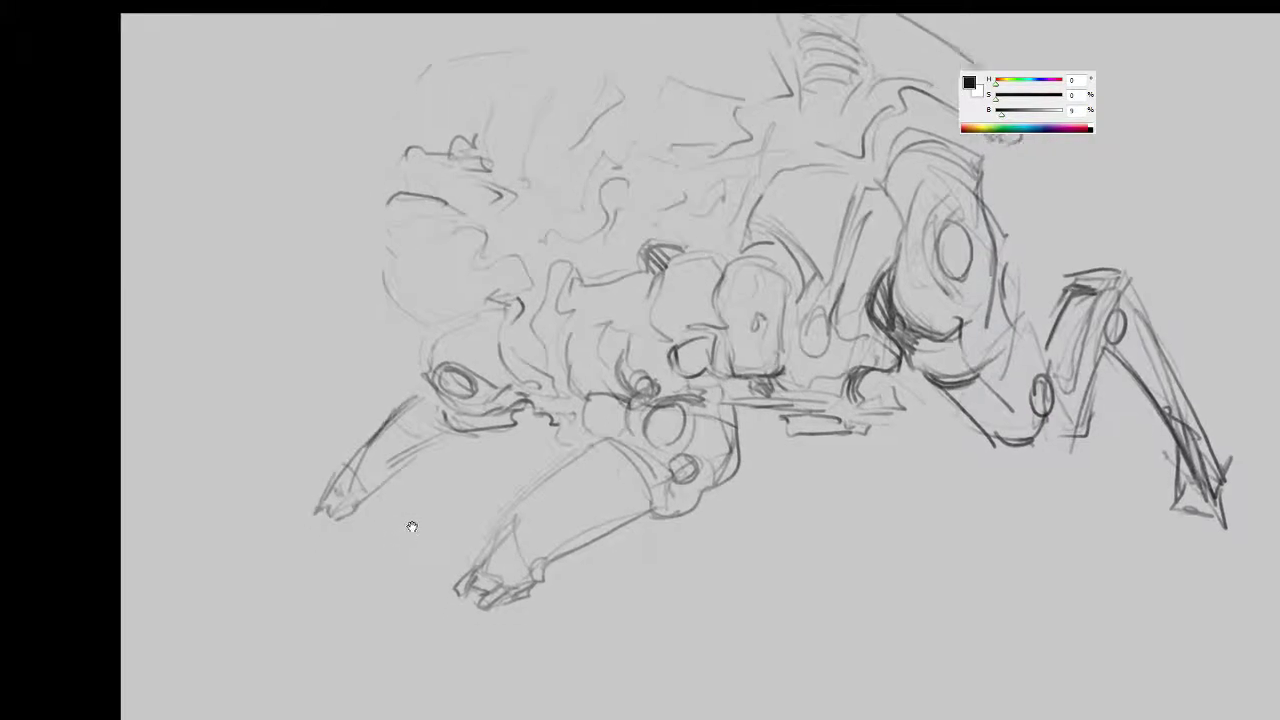
- Strengthen the rear leg's edges and refine the small contours around its hip
{"action": "left_click_drag", "start_coordinate": [355, 452], "coordinate": [418, 389]}
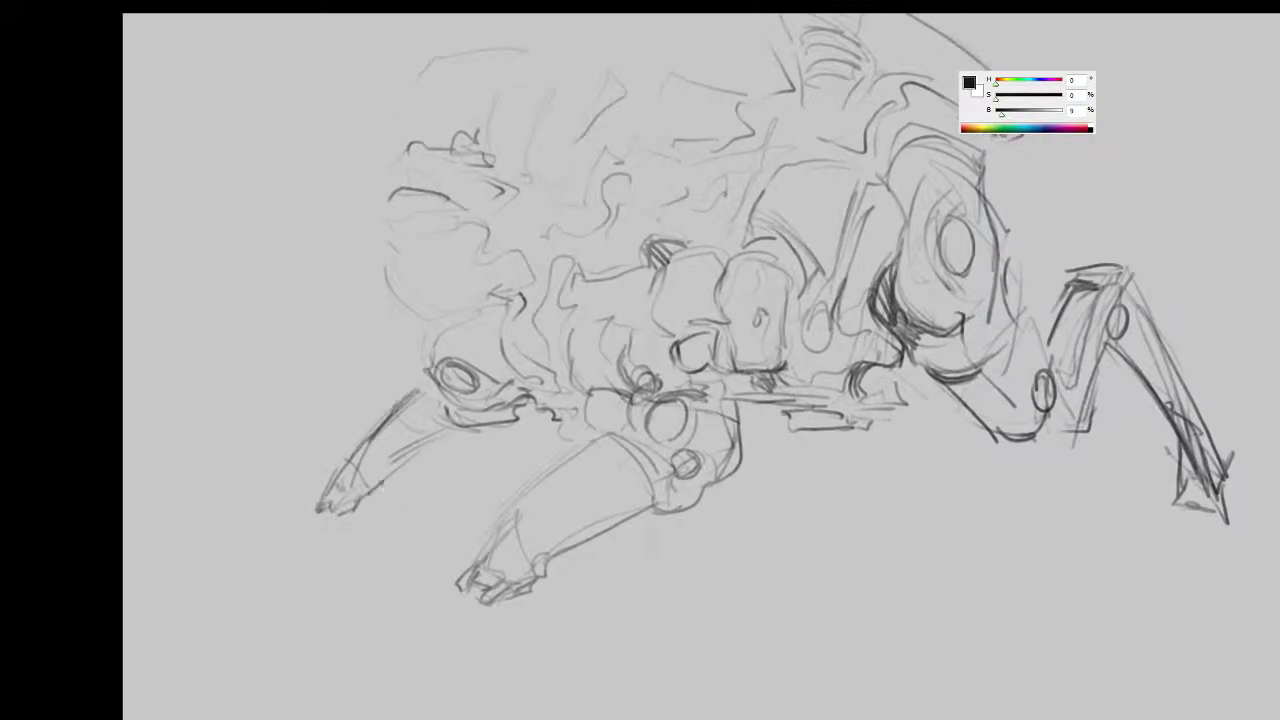
{"action": "left_click_drag", "start_coordinate": [381, 484], "coordinate": [463, 429]}
{"action": "mouse_move", "coordinate": [543, 410]}
{"action": "left_mouse_down"}
{"action": "mouse_move", "coordinate": [527, 420]}
{"action": "mouse_move", "coordinate": [500, 334]}
{"action": "left_mouse_up"}
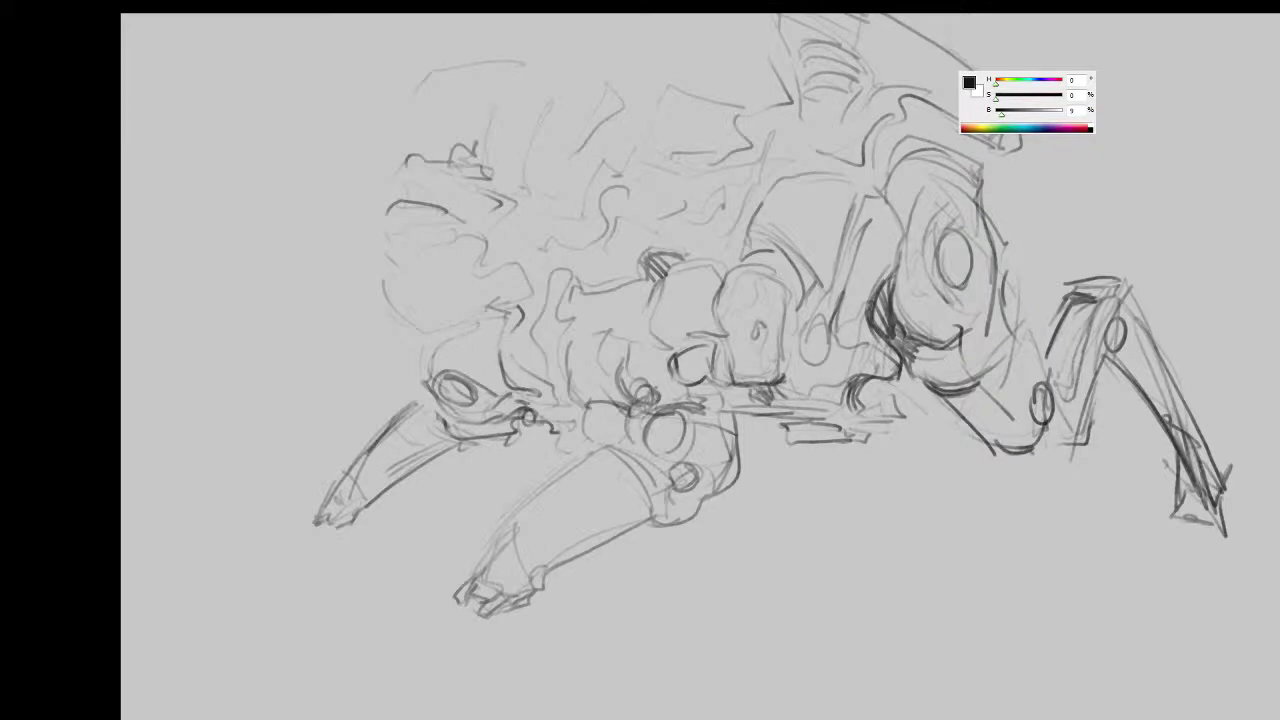
- Flip the sketch horizontally, rotate it slightly counterclockwise, and flip it back
{"action": "mouse_move", "coordinate": [908, 446]}
{"action": "left_mouse_down"}
{"action": "mouse_move", "coordinate": [660, 549]}
{"action": "mouse_move", "coordinate": [676, 490]}
{"action": "mouse_move", "coordinate": [828, 537]}
{"action": "mouse_move", "coordinate": [731, 539]}
{"action": "mouse_move", "coordinate": [715, 552]}
{"action": "left_mouse_up"}
{"action": "key", "text": "F2"}
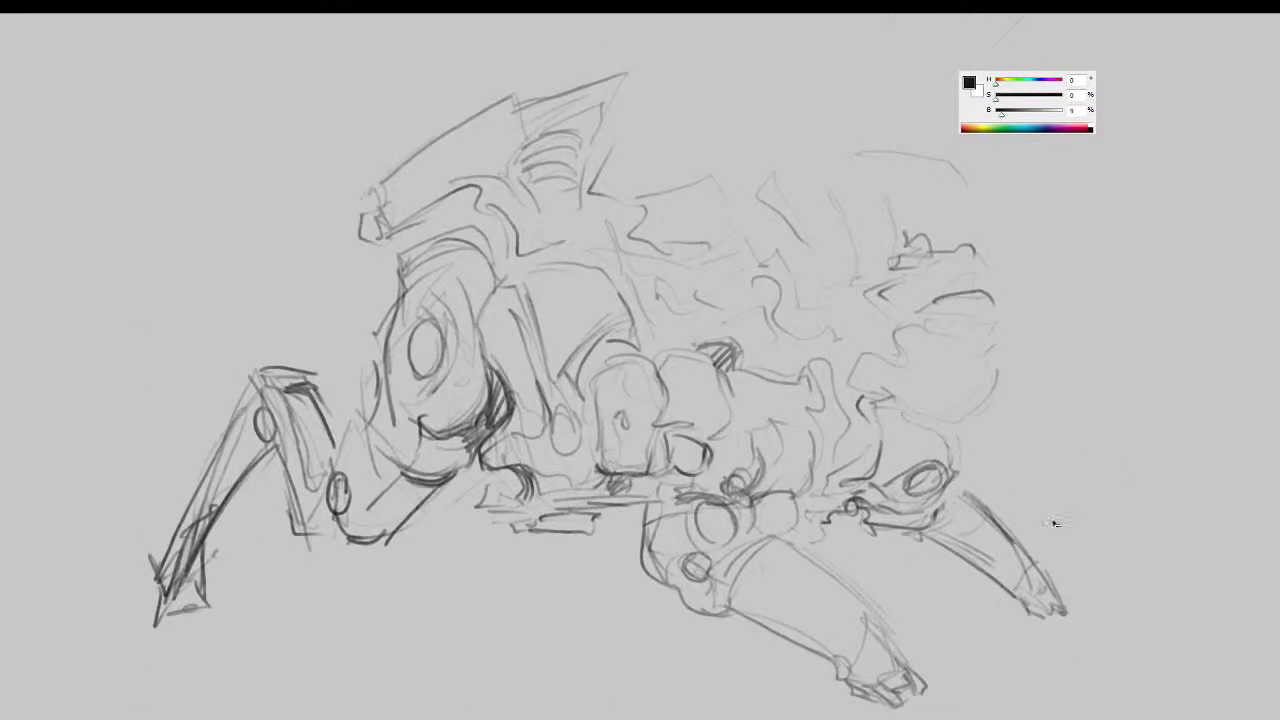
{"action": "key", "text": "ctrl+t"}
{"action": "left_click_drag", "start_coordinate": [1157, 435], "coordinate": [1194, 438]}
{"action": "key", "text": "Return"}
{"action": "key", "text": "F2"}
- Darken the plate edges and finger-like contours along the creature's upper rear back
{"action": "left_click_drag", "start_coordinate": [296, 244], "coordinate": [278, 266]}
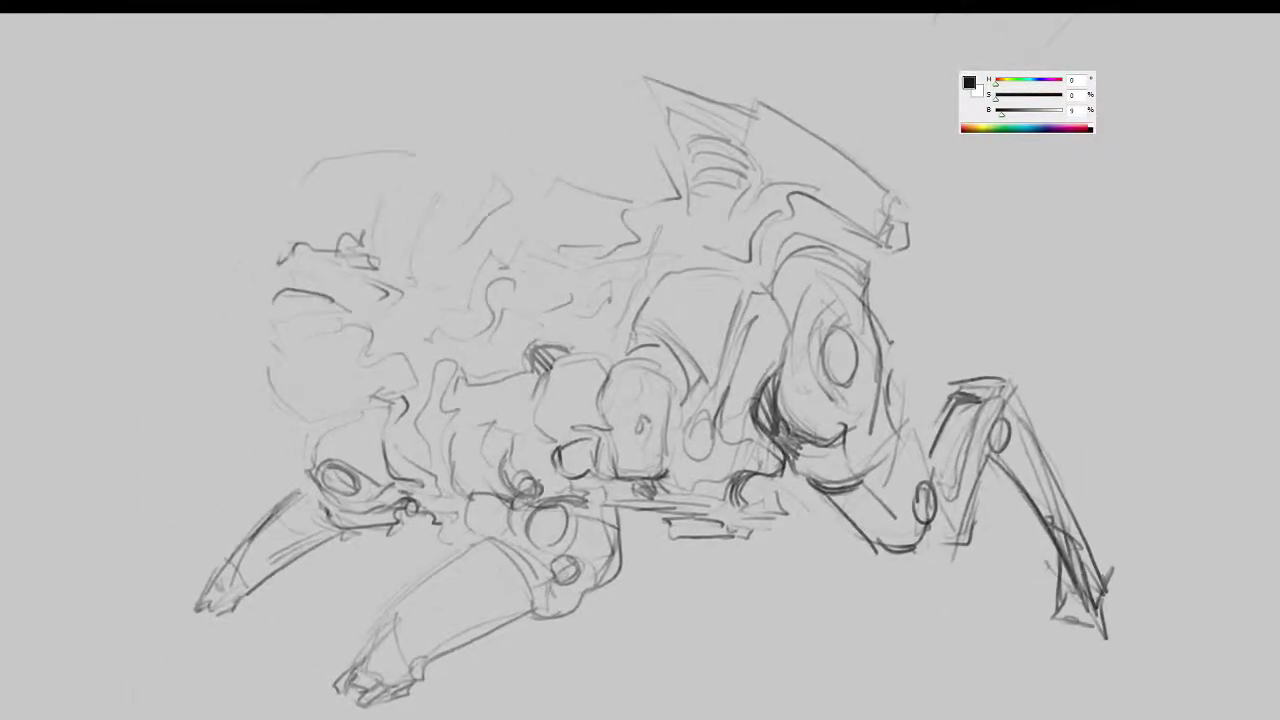
{"action": "mouse_move", "coordinate": [415, 193]}
{"action": "left_mouse_down"}
{"action": "mouse_move", "coordinate": [390, 238]}
{"action": "mouse_move", "coordinate": [484, 178]}
{"action": "mouse_move", "coordinate": [430, 256]}
{"action": "left_mouse_up"}
{"action": "left_click_drag", "start_coordinate": [482, 178], "coordinate": [502, 205]}
{"action": "left_click_drag", "start_coordinate": [371, 324], "coordinate": [385, 300]}
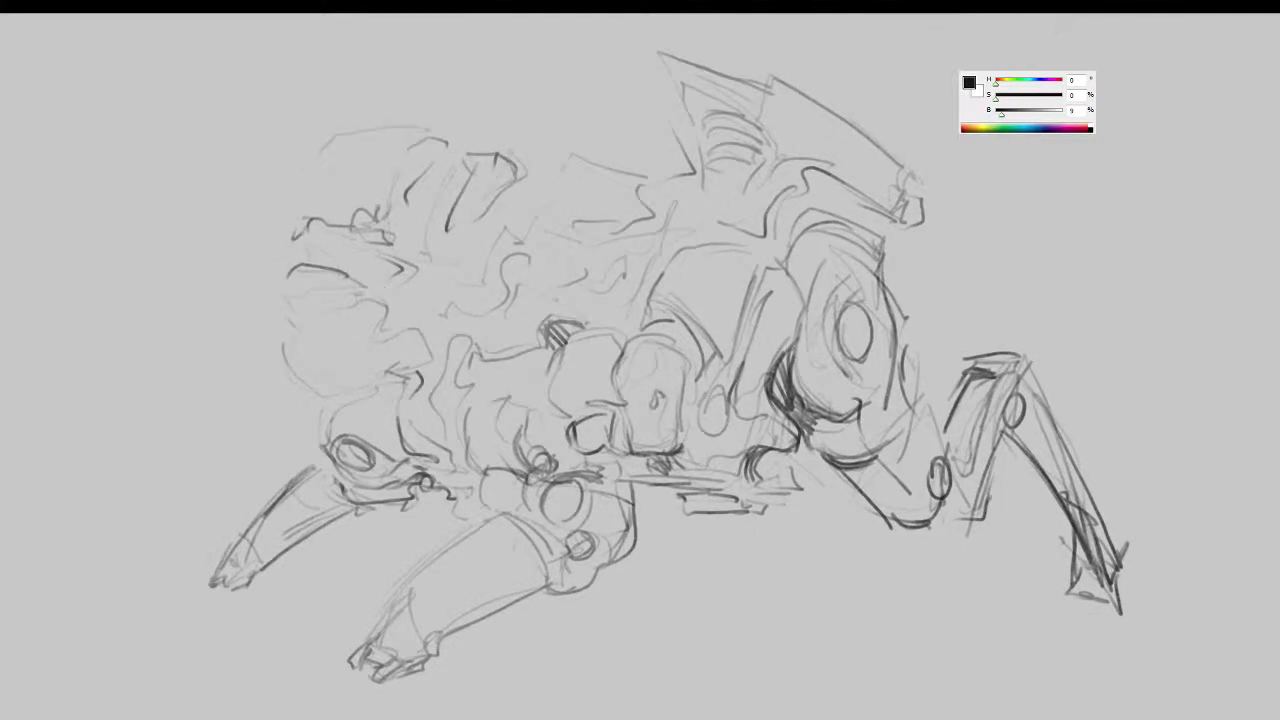
- Outline the rounded rear shell segments running down to the rear hip
{"action": "mouse_move", "coordinate": [287, 276]}
{"action": "left_mouse_down"}
{"action": "mouse_move", "coordinate": [292, 317]}
{"action": "mouse_move", "coordinate": [344, 313]}
{"action": "mouse_move", "coordinate": [306, 384]}
{"action": "left_mouse_up"}
{"action": "mouse_move", "coordinate": [360, 344]}
{"action": "left_mouse_down"}
{"action": "mouse_move", "coordinate": [380, 372]}
{"action": "mouse_move", "coordinate": [376, 400]}
{"action": "left_mouse_up"}
{"action": "mouse_move", "coordinate": [348, 422]}
{"action": "left_mouse_down"}
{"action": "mouse_move", "coordinate": [322, 432]}
{"action": "mouse_move", "coordinate": [334, 446]}
{"action": "left_mouse_up"}
{"action": "left_click_drag", "start_coordinate": [354, 408], "coordinate": [376, 392]}
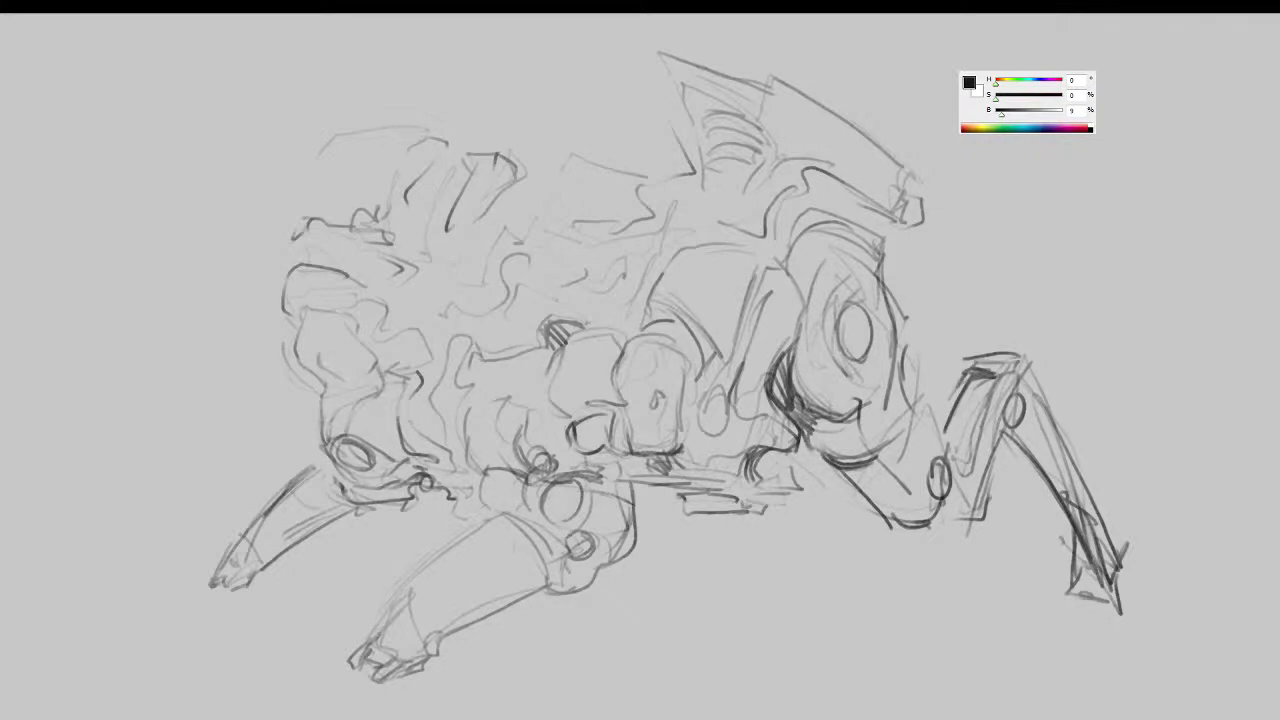
- Add an arched plate and inner curves to the rear shell, and darken the rear hip joint's center
{"action": "mouse_move", "coordinate": [338, 352]}
{"action": "left_mouse_down"}
{"action": "mouse_move", "coordinate": [334, 392]}
{"action": "mouse_move", "coordinate": [324, 380]}
{"action": "left_mouse_up"}
{"action": "mouse_move", "coordinate": [377, 306]}
{"action": "left_mouse_down"}
{"action": "mouse_move", "coordinate": [362, 328]}
{"action": "mouse_move", "coordinate": [344, 302]}
{"action": "mouse_move", "coordinate": [288, 300]}
{"action": "mouse_move", "coordinate": [279, 282]}
{"action": "mouse_move", "coordinate": [312, 231]}
{"action": "mouse_move", "coordinate": [399, 276]}
{"action": "left_mouse_up"}
{"action": "left_click_drag", "start_coordinate": [390, 324], "coordinate": [400, 280]}
{"action": "left_click_drag", "start_coordinate": [332, 354], "coordinate": [328, 398]}
{"action": "mouse_move", "coordinate": [352, 440]}
{"action": "left_mouse_down"}
{"action": "mouse_move", "coordinate": [384, 440]}
{"action": "mouse_move", "coordinate": [376, 427]}
{"action": "left_mouse_up"}
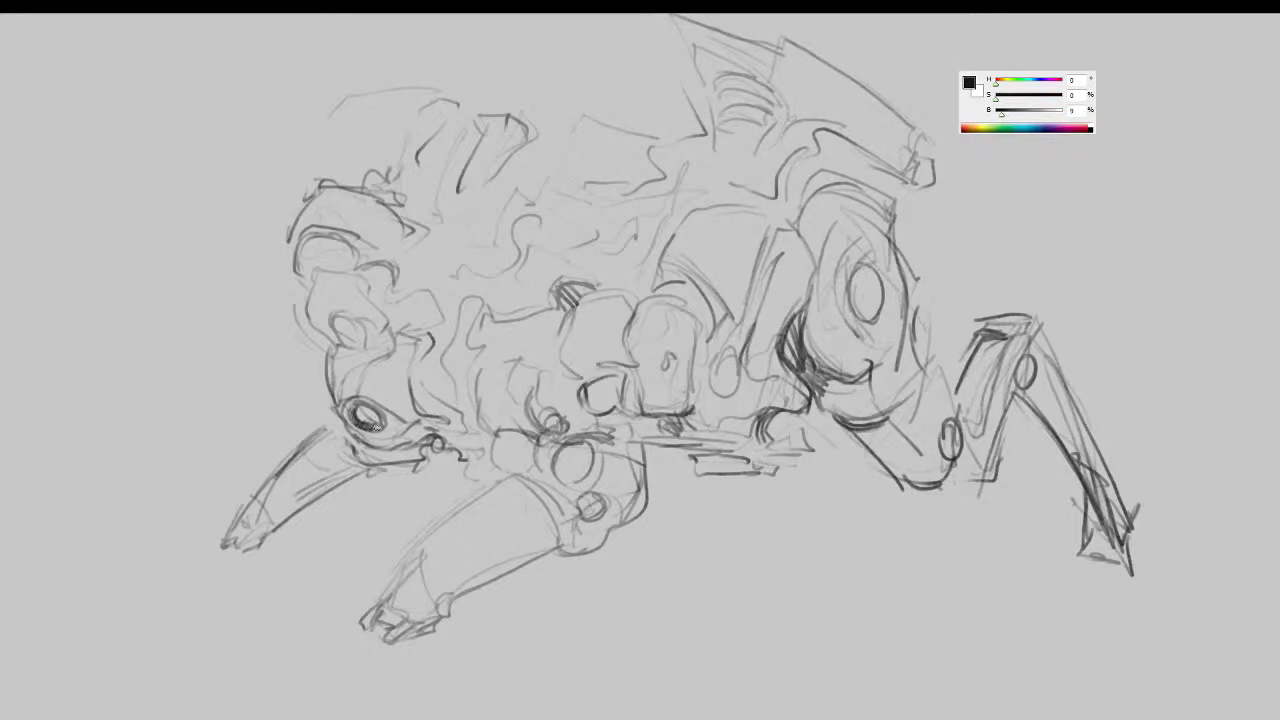
- Refine the rear hip and back contours, and hatch dark gaps along the midsection's rear and top edges
{"action": "mouse_move", "coordinate": [336, 350]}
{"action": "left_mouse_down"}
{"action": "mouse_move", "coordinate": [372, 360]}
{"action": "mouse_move", "coordinate": [414, 332]}
{"action": "mouse_move", "coordinate": [428, 350]}
{"action": "mouse_move", "coordinate": [370, 362]}
{"action": "left_mouse_up"}
{"action": "left_click_drag", "start_coordinate": [402, 296], "coordinate": [440, 326]}
{"action": "mouse_move", "coordinate": [420, 292]}
{"action": "left_mouse_down"}
{"action": "mouse_move", "coordinate": [400, 298]}
{"action": "mouse_move", "coordinate": [406, 276]}
{"action": "mouse_move", "coordinate": [488, 278]}
{"action": "left_mouse_up"}
{"action": "mouse_move", "coordinate": [518, 238]}
{"action": "left_mouse_down"}
{"action": "mouse_move", "coordinate": [540, 218]}
{"action": "mouse_move", "coordinate": [500, 242]}
{"action": "mouse_move", "coordinate": [434, 240]}
{"action": "mouse_move", "coordinate": [479, 196]}
{"action": "mouse_move", "coordinate": [444, 238]}
{"action": "mouse_move", "coordinate": [404, 254]}
{"action": "left_mouse_up"}
{"action": "mouse_move", "coordinate": [452, 206]}
{"action": "left_mouse_down"}
{"action": "mouse_move", "coordinate": [394, 272]}
{"action": "mouse_move", "coordinate": [418, 293]}
{"action": "left_mouse_up"}
{"action": "mouse_move", "coordinate": [480, 345]}
{"action": "left_mouse_down"}
{"action": "mouse_move", "coordinate": [488, 318]}
{"action": "mouse_move", "coordinate": [543, 286]}
{"action": "mouse_move", "coordinate": [482, 292]}
{"action": "mouse_move", "coordinate": [472, 272]}
{"action": "mouse_move", "coordinate": [452, 330]}
{"action": "mouse_move", "coordinate": [484, 334]}
{"action": "mouse_move", "coordinate": [468, 376]}
{"action": "mouse_move", "coordinate": [490, 420]}
{"action": "mouse_move", "coordinate": [500, 414]}
{"action": "mouse_move", "coordinate": [500, 440]}
{"action": "mouse_move", "coordinate": [456, 324]}
{"action": "mouse_move", "coordinate": [474, 412]}
{"action": "left_mouse_up"}
{"action": "left_click_drag", "start_coordinate": [430, 310], "coordinate": [336, 332]}
{"action": "mouse_move", "coordinate": [338, 378]}
{"action": "left_mouse_down"}
{"action": "mouse_move", "coordinate": [334, 340]}
{"action": "mouse_move", "coordinate": [360, 410]}
{"action": "mouse_move", "coordinate": [414, 424]}
{"action": "mouse_move", "coordinate": [426, 411]}
{"action": "left_mouse_up"}
{"action": "left_click_drag", "start_coordinate": [567, 325], "coordinate": [555, 337]}
{"action": "mouse_move", "coordinate": [554, 272]}
{"action": "left_mouse_down"}
{"action": "mouse_move", "coordinate": [572, 286]}
{"action": "mouse_move", "coordinate": [524, 386]}
{"action": "mouse_move", "coordinate": [533, 413]}
{"action": "mouse_move", "coordinate": [556, 416]}
{"action": "mouse_move", "coordinate": [551, 398]}
{"action": "mouse_move", "coordinate": [576, 430]}
{"action": "mouse_move", "coordinate": [586, 494]}
{"action": "left_mouse_up"}
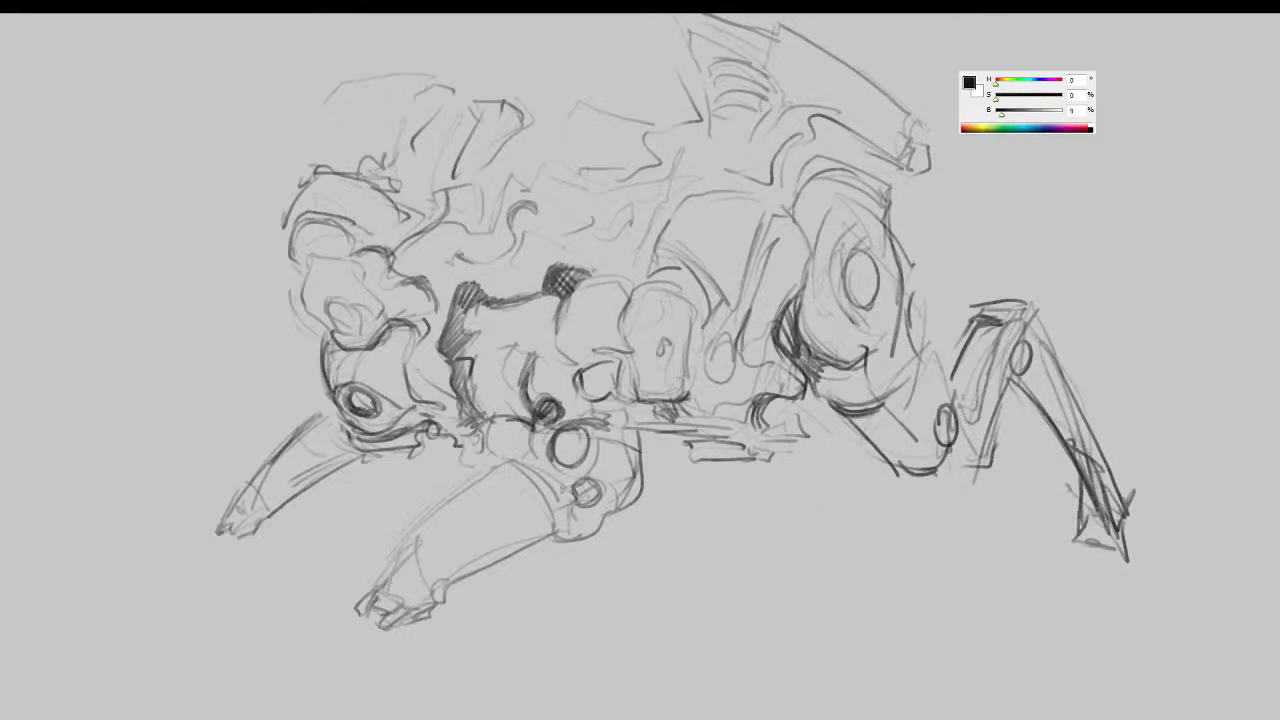
- Darken the middle leg's upper contour and shade beneath the curved body plate and along the mid-body block
{"action": "left_click_drag", "start_coordinate": [518, 456], "coordinate": [568, 506]}
{"action": "left_click_drag", "start_coordinate": [574, 382], "coordinate": [590, 367]}
{"action": "mouse_move", "coordinate": [578, 376]}
{"action": "left_mouse_down"}
{"action": "mouse_move", "coordinate": [608, 366]}
{"action": "mouse_move", "coordinate": [606, 352]}
{"action": "left_mouse_up"}
{"action": "mouse_move", "coordinate": [704, 354]}
{"action": "left_mouse_down"}
{"action": "mouse_move", "coordinate": [720, 339]}
{"action": "mouse_move", "coordinate": [714, 292]}
{"action": "mouse_move", "coordinate": [650, 252]}
{"action": "mouse_move", "coordinate": [680, 250]}
{"action": "mouse_move", "coordinate": [702, 306]}
{"action": "left_mouse_up"}
{"action": "mouse_move", "coordinate": [676, 260]}
{"action": "left_mouse_down"}
{"action": "mouse_move", "coordinate": [714, 328]}
{"action": "mouse_move", "coordinate": [684, 360]}
{"action": "mouse_move", "coordinate": [676, 404]}
{"action": "left_mouse_up"}
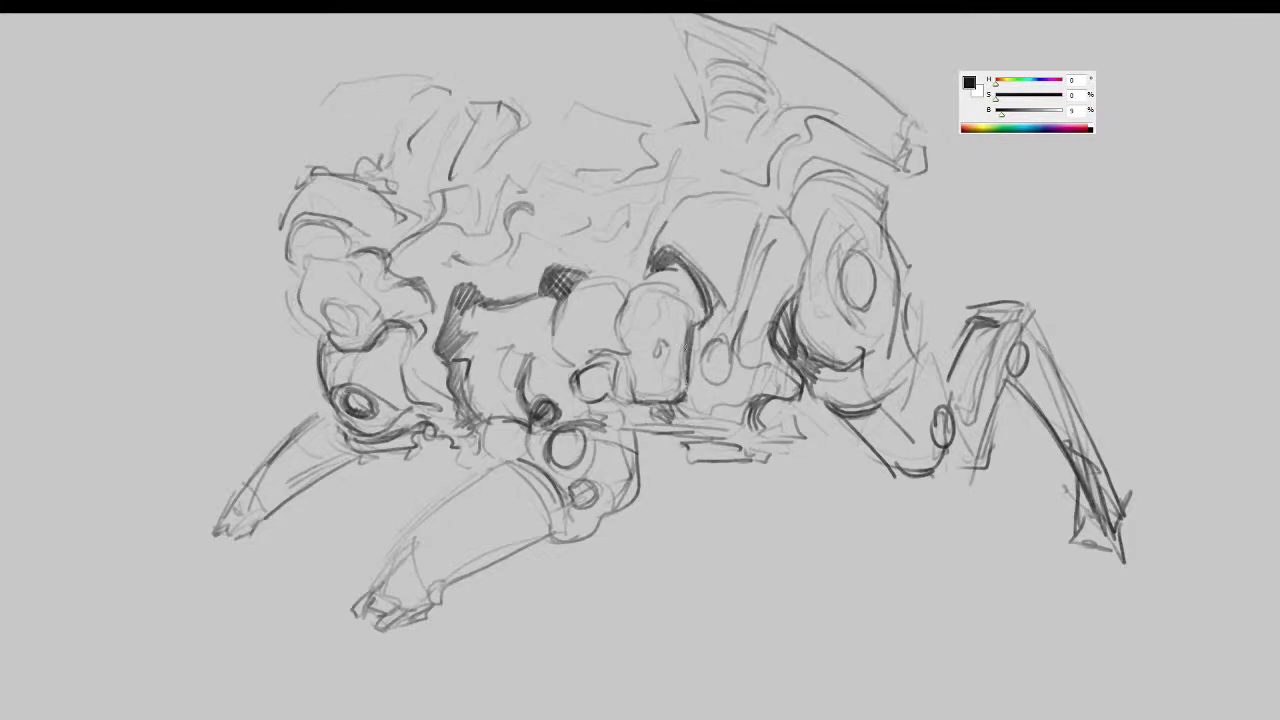
- Shade the underbelly gaps and the recess beside the middle leg's hip
{"action": "mouse_move", "coordinate": [686, 346]}
{"action": "left_mouse_down"}
{"action": "mouse_move", "coordinate": [642, 414]}
{"action": "mouse_move", "coordinate": [668, 426]}
{"action": "mouse_move", "coordinate": [686, 406]}
{"action": "mouse_move", "coordinate": [636, 424]}
{"action": "mouse_move", "coordinate": [630, 458]}
{"action": "mouse_move", "coordinate": [754, 398]}
{"action": "mouse_move", "coordinate": [668, 434]}
{"action": "mouse_move", "coordinate": [734, 434]}
{"action": "left_mouse_up"}
{"action": "left_click_drag", "start_coordinate": [676, 440], "coordinate": [800, 440]}
{"action": "left_click_drag", "start_coordinate": [752, 396], "coordinate": [794, 390]}
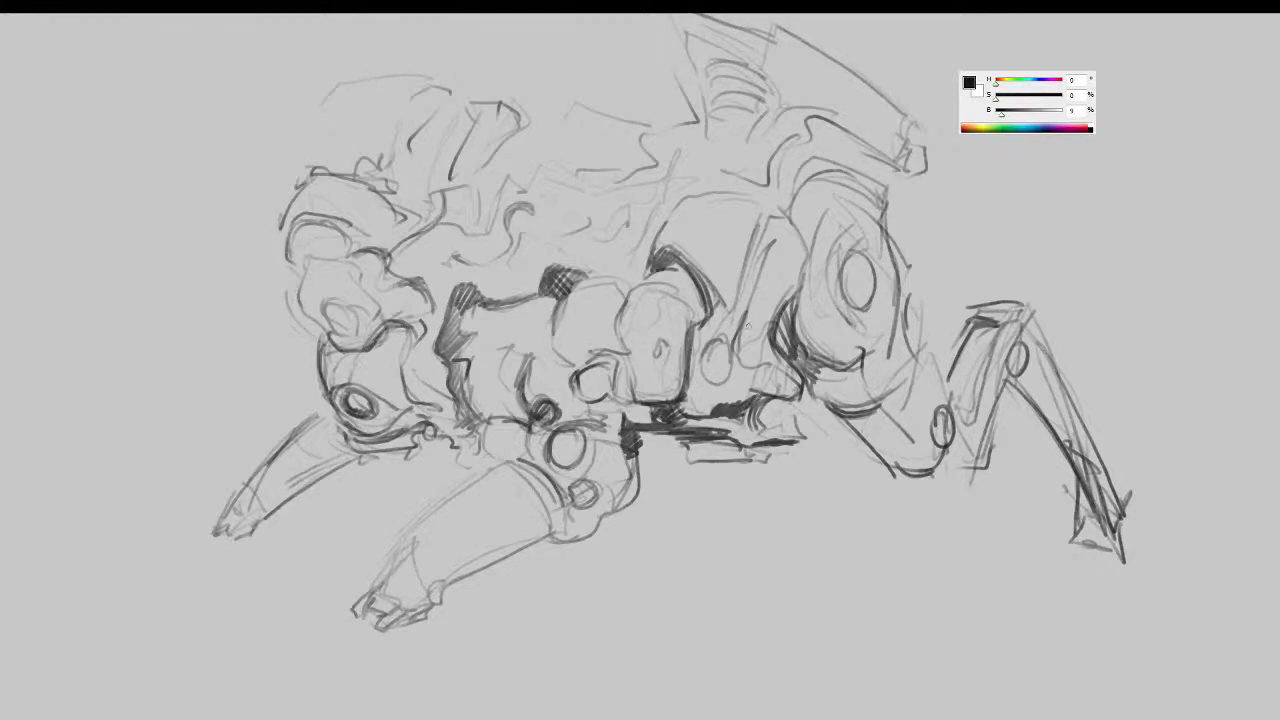
- Define the body's oval joint and upper plate edge, and hatch the dark gap beneath the head
{"action": "mouse_move", "coordinate": [750, 334]}
{"action": "left_mouse_down"}
{"action": "mouse_move", "coordinate": [738, 366]}
{"action": "mouse_move", "coordinate": [712, 376]}
{"action": "mouse_move", "coordinate": [720, 350]}
{"action": "left_mouse_up"}
{"action": "left_click_drag", "start_coordinate": [658, 234], "coordinate": [806, 136]}
{"action": "left_click_drag", "start_coordinate": [808, 125], "coordinate": [846, 142]}
{"action": "mouse_move", "coordinate": [822, 116]}
{"action": "left_mouse_down"}
{"action": "mouse_move", "coordinate": [812, 126]}
{"action": "mouse_move", "coordinate": [842, 128]}
{"action": "mouse_move", "coordinate": [882, 168]}
{"action": "mouse_move", "coordinate": [892, 160]}
{"action": "mouse_move", "coordinate": [872, 250]}
{"action": "left_mouse_up"}
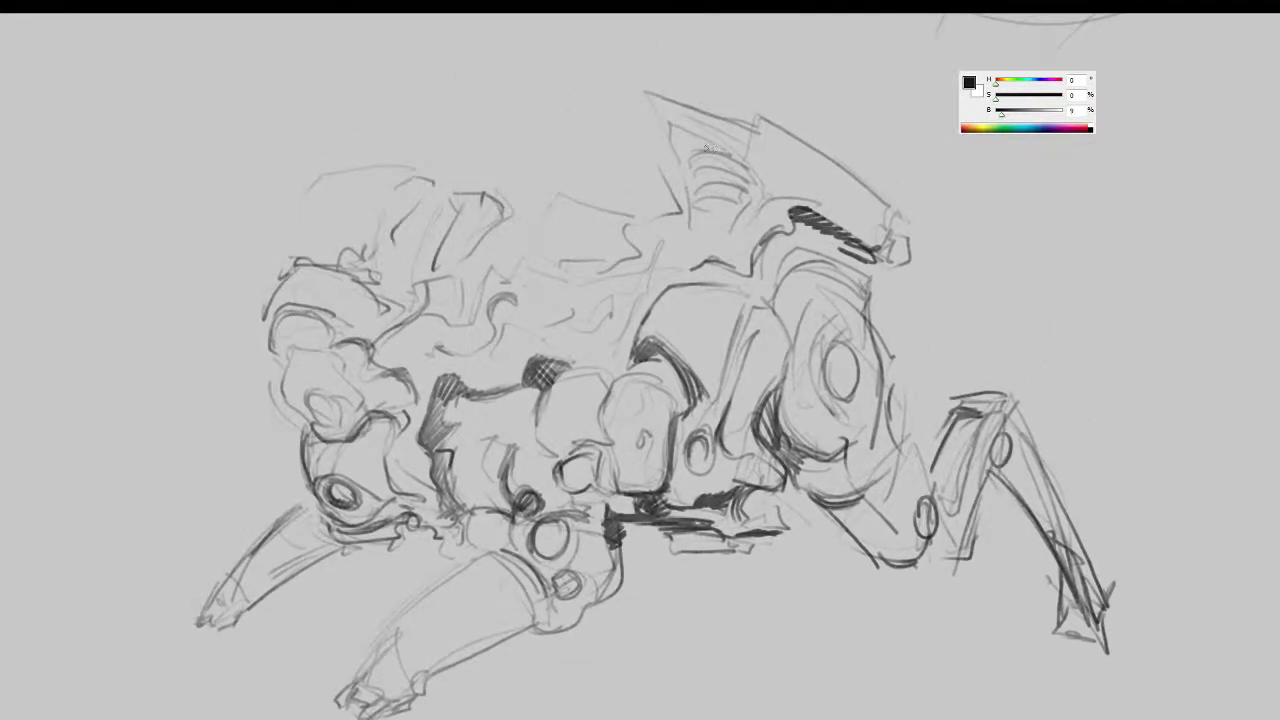
- Shade the crest and neck recesses, and detail the shoulder's round joint with rings and dark holes
{"action": "mouse_move", "coordinate": [712, 156]}
{"action": "left_mouse_down"}
{"action": "mouse_move", "coordinate": [642, 108]}
{"action": "mouse_move", "coordinate": [674, 200]}
{"action": "mouse_move", "coordinate": [678, 278]}
{"action": "mouse_move", "coordinate": [754, 274]}
{"action": "mouse_move", "coordinate": [782, 234]}
{"action": "mouse_move", "coordinate": [780, 276]}
{"action": "mouse_move", "coordinate": [802, 270]}
{"action": "mouse_move", "coordinate": [848, 292]}
{"action": "left_mouse_up"}
{"action": "left_click_drag", "start_coordinate": [750, 290], "coordinate": [796, 354]}
{"action": "mouse_move", "coordinate": [822, 298]}
{"action": "left_mouse_down"}
{"action": "mouse_move", "coordinate": [798, 354]}
{"action": "mouse_move", "coordinate": [848, 336]}
{"action": "mouse_move", "coordinate": [822, 288]}
{"action": "left_mouse_up"}
{"action": "mouse_move", "coordinate": [836, 318]}
{"action": "left_mouse_down"}
{"action": "mouse_move", "coordinate": [866, 296]}
{"action": "mouse_move", "coordinate": [808, 380]}
{"action": "left_mouse_up"}
{"action": "left_click_drag", "start_coordinate": [806, 372], "coordinate": [826, 412]}
{"action": "mouse_move", "coordinate": [852, 352]}
{"action": "left_mouse_down"}
{"action": "mouse_move", "coordinate": [856, 382]}
{"action": "mouse_move", "coordinate": [850, 352]}
{"action": "left_mouse_up"}
{"action": "left_click_drag", "start_coordinate": [830, 362], "coordinate": [828, 364]}
{"action": "left_click_drag", "start_coordinate": [846, 384], "coordinate": [846, 394]}
{"action": "left_click_drag", "start_coordinate": [842, 468], "coordinate": [853, 424]}
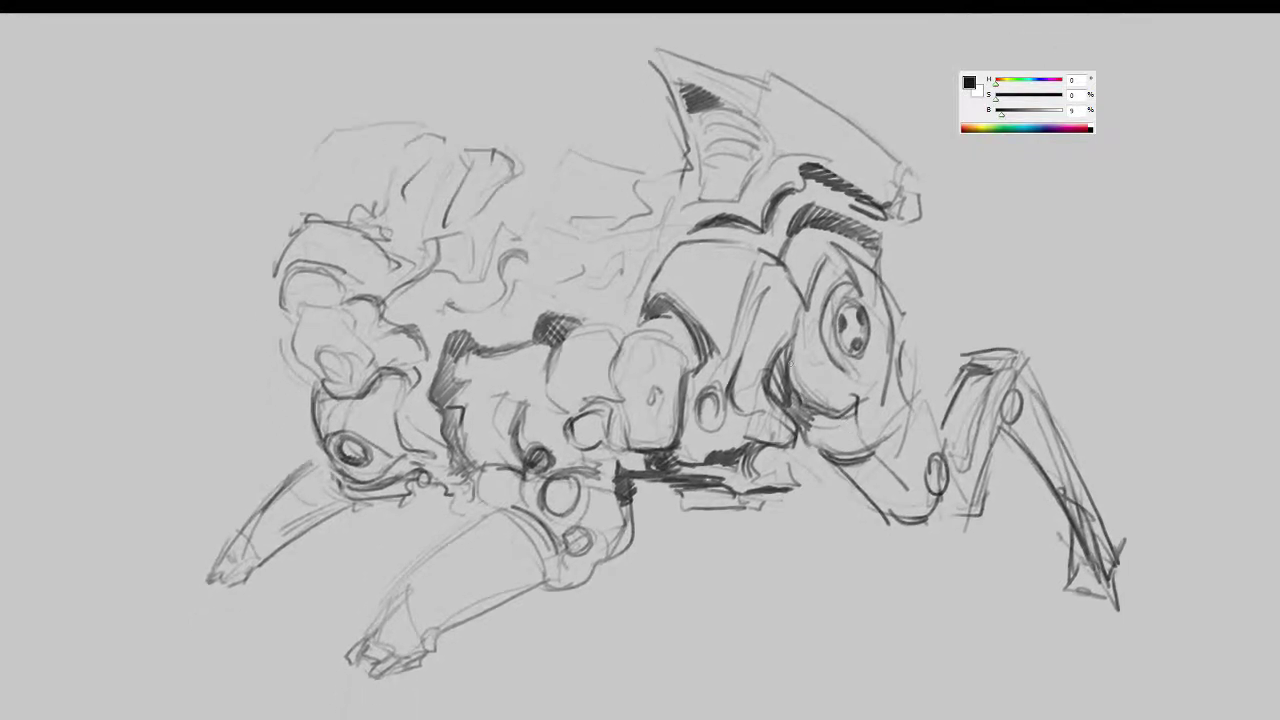
- Darken the gaps behind the shoulder and around the mid-body block and its neighbouring round part
{"action": "mouse_move", "coordinate": [788, 362]}
{"action": "left_mouse_down"}
{"action": "mouse_move", "coordinate": [778, 402]}
{"action": "mouse_move", "coordinate": [786, 348]}
{"action": "left_mouse_up"}
{"action": "left_click_drag", "start_coordinate": [768, 288], "coordinate": [760, 302]}
{"action": "left_click_drag", "start_coordinate": [768, 286], "coordinate": [751, 337]}
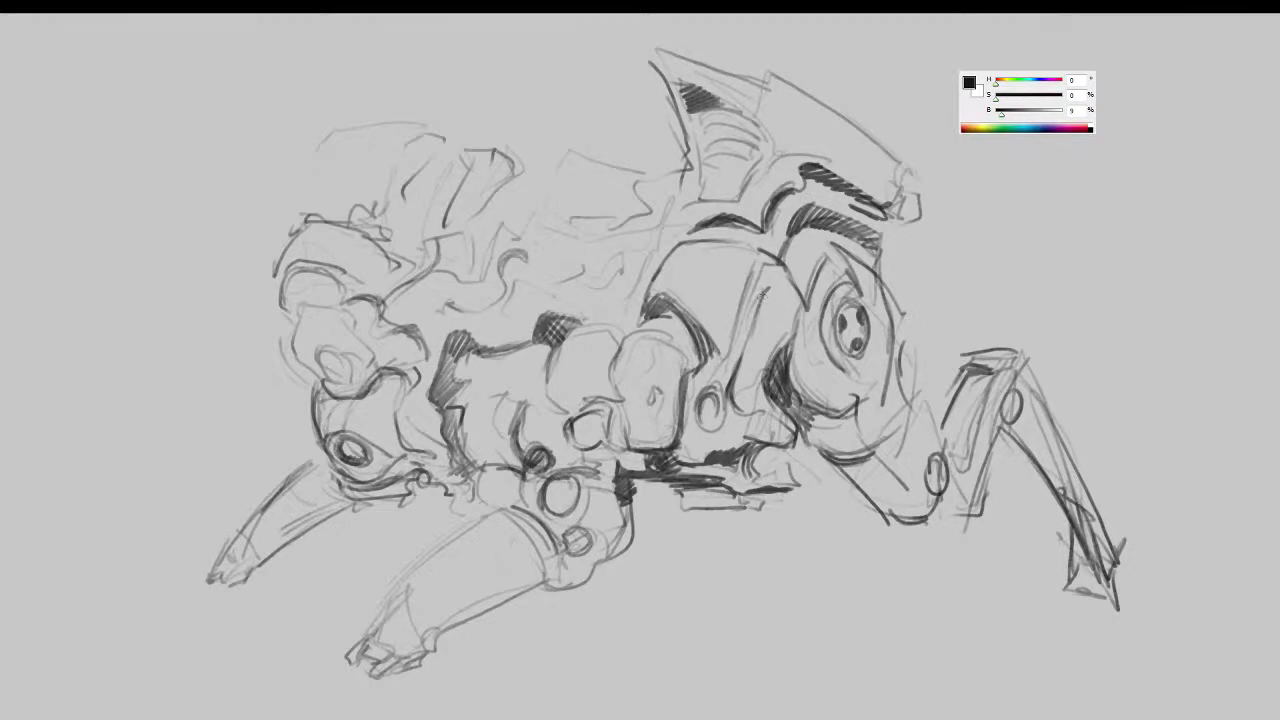
{"action": "mouse_move", "coordinate": [758, 258]}
{"action": "left_mouse_down"}
{"action": "mouse_move", "coordinate": [740, 346]}
{"action": "mouse_move", "coordinate": [672, 396]}
{"action": "mouse_move", "coordinate": [677, 436]}
{"action": "left_mouse_up"}
{"action": "mouse_move", "coordinate": [632, 386]}
{"action": "left_mouse_down"}
{"action": "mouse_move", "coordinate": [612, 446]}
{"action": "mouse_move", "coordinate": [580, 420]}
{"action": "mouse_move", "coordinate": [620, 400]}
{"action": "left_mouse_up"}
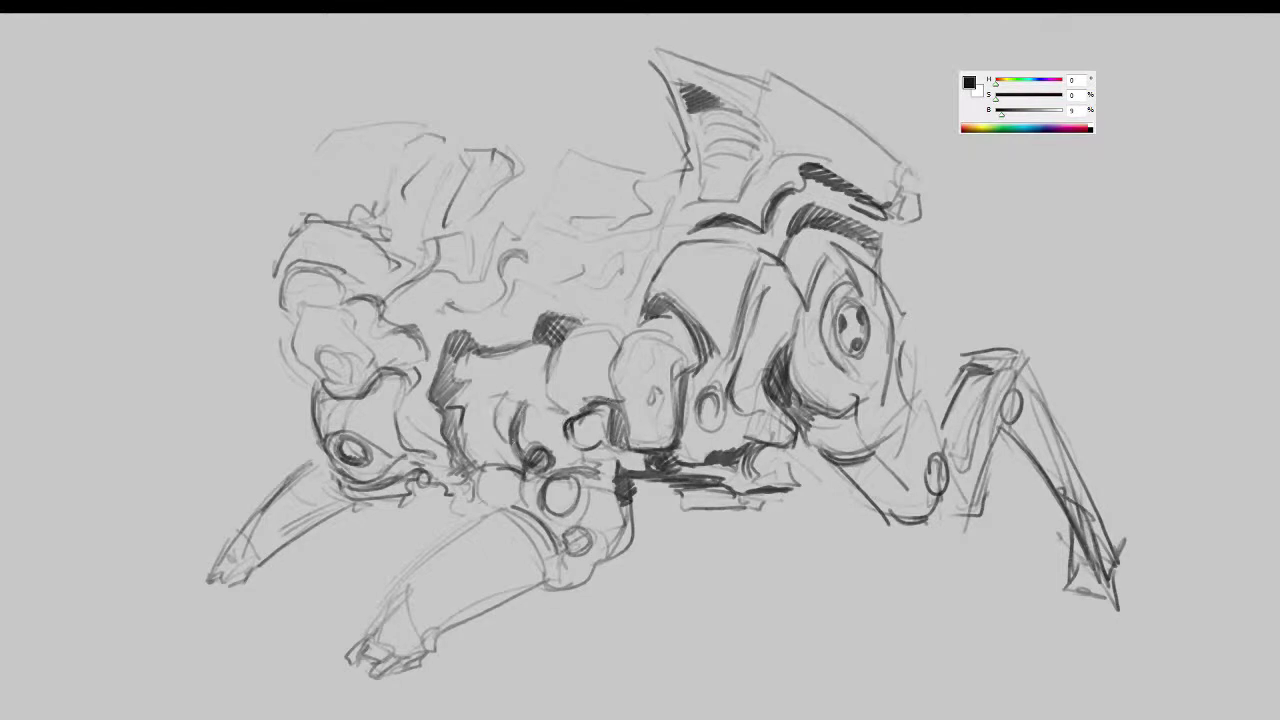
- Outline a domed shell over the creature's rear, with shaded recesses beneath it and firmer back contours
{"action": "left_click_drag", "start_coordinate": [515, 292], "coordinate": [563, 258]}
{"action": "mouse_move", "coordinate": [488, 270]}
{"action": "left_mouse_down"}
{"action": "mouse_move", "coordinate": [478, 316]}
{"action": "mouse_move", "coordinate": [418, 306]}
{"action": "mouse_move", "coordinate": [420, 260]}
{"action": "left_mouse_up"}
{"action": "left_click_drag", "start_coordinate": [422, 266], "coordinate": [402, 258]}
{"action": "mouse_move", "coordinate": [446, 214]}
{"action": "left_mouse_down"}
{"action": "mouse_move", "coordinate": [436, 234]}
{"action": "mouse_move", "coordinate": [442, 202]}
{"action": "left_mouse_up"}
{"action": "left_click_drag", "start_coordinate": [440, 222], "coordinate": [436, 206]}
{"action": "mouse_move", "coordinate": [404, 178]}
{"action": "left_mouse_down"}
{"action": "mouse_move", "coordinate": [418, 206]}
{"action": "mouse_move", "coordinate": [402, 196]}
{"action": "left_mouse_up"}
{"action": "mouse_move", "coordinate": [404, 174]}
{"action": "left_mouse_down"}
{"action": "mouse_move", "coordinate": [444, 232]}
{"action": "mouse_move", "coordinate": [416, 200]}
{"action": "mouse_move", "coordinate": [338, 208]}
{"action": "left_mouse_up"}
{"action": "mouse_move", "coordinate": [338, 204]}
{"action": "left_mouse_down"}
{"action": "mouse_move", "coordinate": [376, 102]}
{"action": "mouse_move", "coordinate": [446, 89]}
{"action": "left_mouse_up"}
{"action": "left_click_drag", "start_coordinate": [536, 134], "coordinate": [517, 180]}
{"action": "mouse_move", "coordinate": [444, 151]}
{"action": "left_mouse_down"}
{"action": "mouse_move", "coordinate": [432, 176]}
{"action": "mouse_move", "coordinate": [486, 146]}
{"action": "left_mouse_up"}
{"action": "left_click_drag", "start_coordinate": [472, 134], "coordinate": [494, 152]}
{"action": "left_click_drag", "start_coordinate": [594, 182], "coordinate": [612, 166]}
{"action": "left_click_drag", "start_coordinate": [556, 177], "coordinate": [522, 207]}
{"action": "left_click_drag", "start_coordinate": [567, 162], "coordinate": [524, 210]}
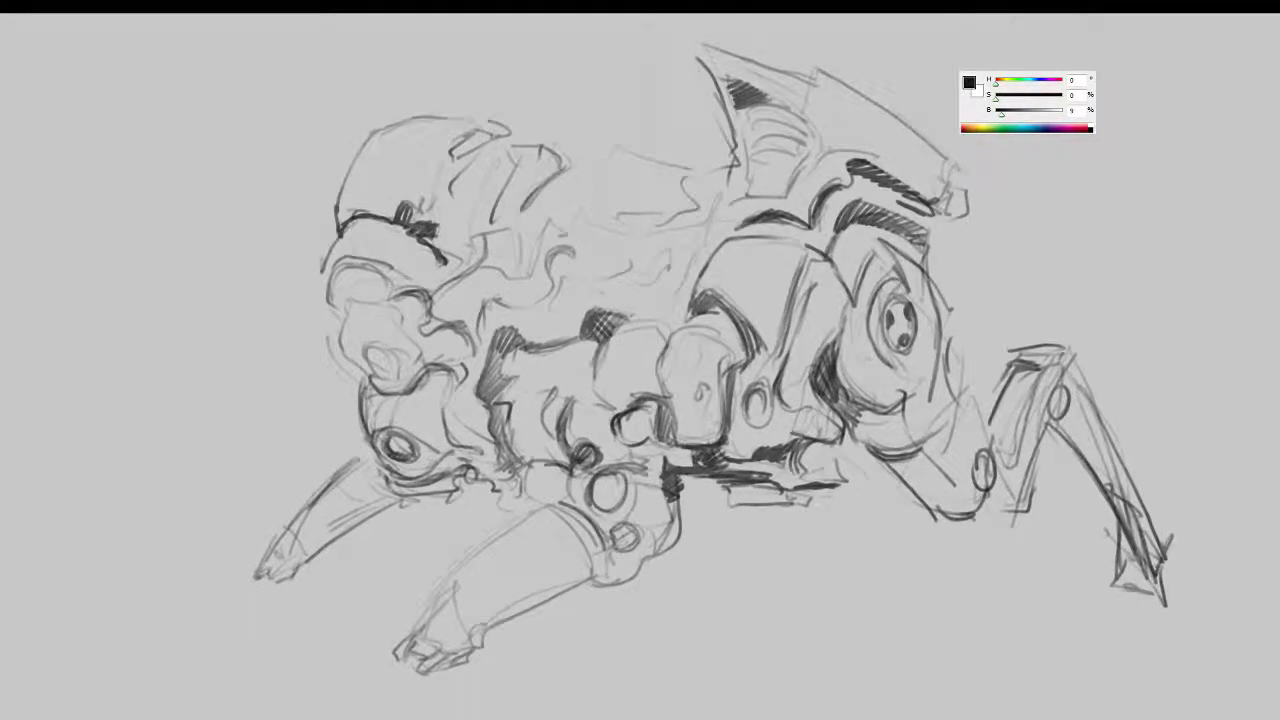
- Mirror the canvas view and erase the tall pointed crest above the shoulder
{"action": "mouse_move", "coordinate": [594, 185]}
{"action": "left_mouse_down"}
{"action": "mouse_move", "coordinate": [608, 223]}
{"action": "mouse_move", "coordinate": [622, 210]}
{"action": "left_mouse_up"}
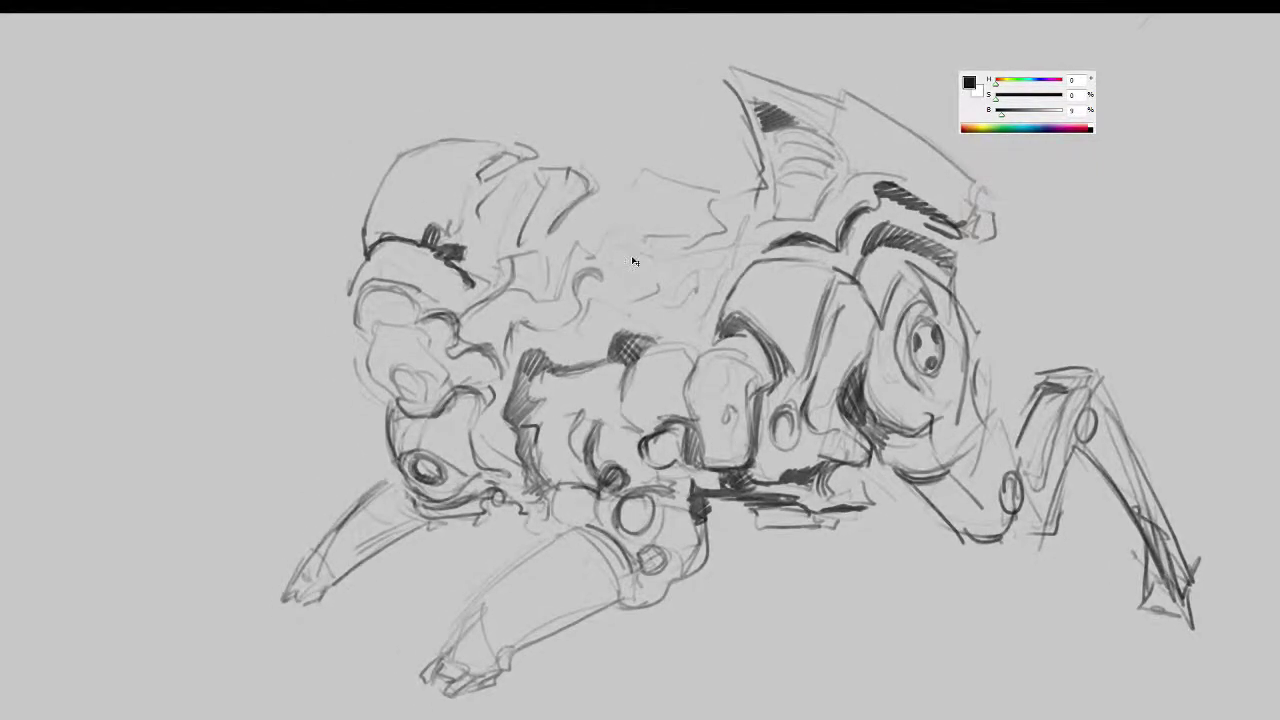
{"action": "key", "text": "ctrl+shift+h"}
{"action": "mouse_move", "coordinate": [886, 308]}
{"action": "left_mouse_down"}
{"action": "mouse_move", "coordinate": [751, 371]}
{"action": "mouse_move", "coordinate": [717, 403]}
{"action": "mouse_move", "coordinate": [754, 386]}
{"action": "left_mouse_up"}
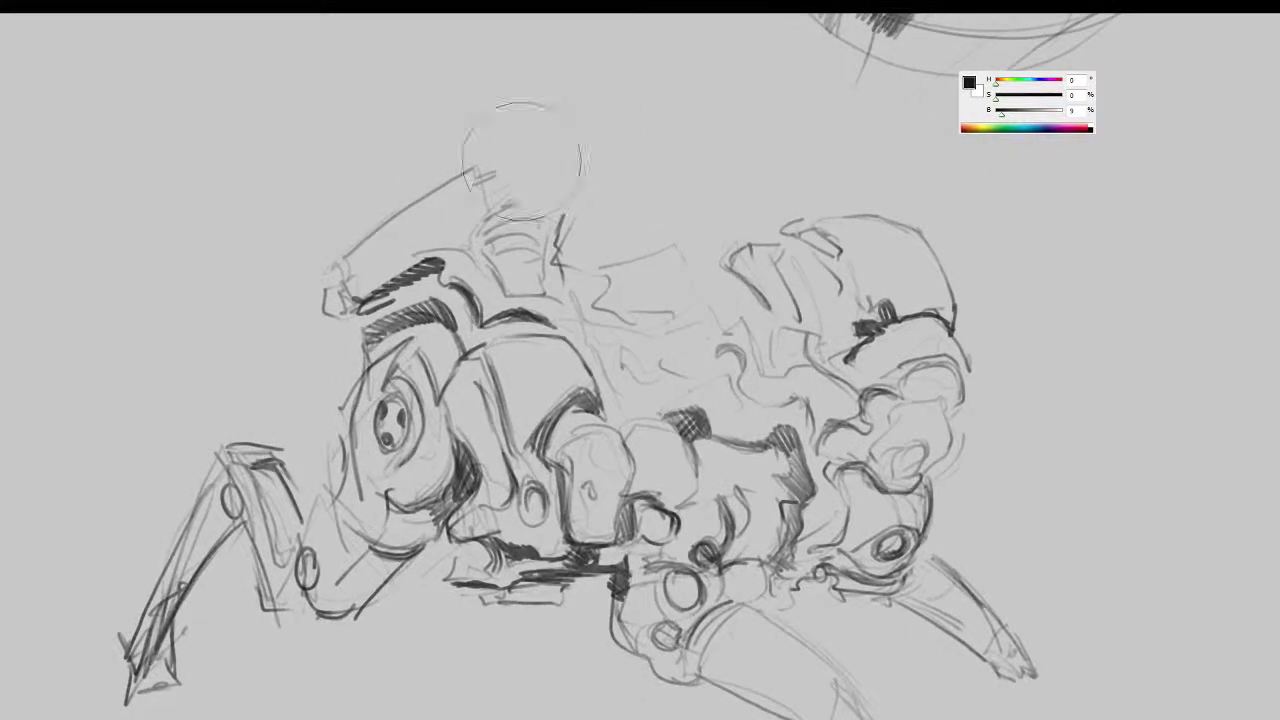
{"action": "left_click_drag", "start_coordinate": [522, 161], "coordinate": [505, 220]}
{"action": "left_click_drag", "start_coordinate": [579, 236], "coordinate": [590, 262]}
{"action": "mouse_move", "coordinate": [533, 229]}
{"action": "left_mouse_down"}
{"action": "mouse_move", "coordinate": [576, 261]}
{"action": "mouse_move", "coordinate": [651, 229]}
{"action": "left_mouse_up"}
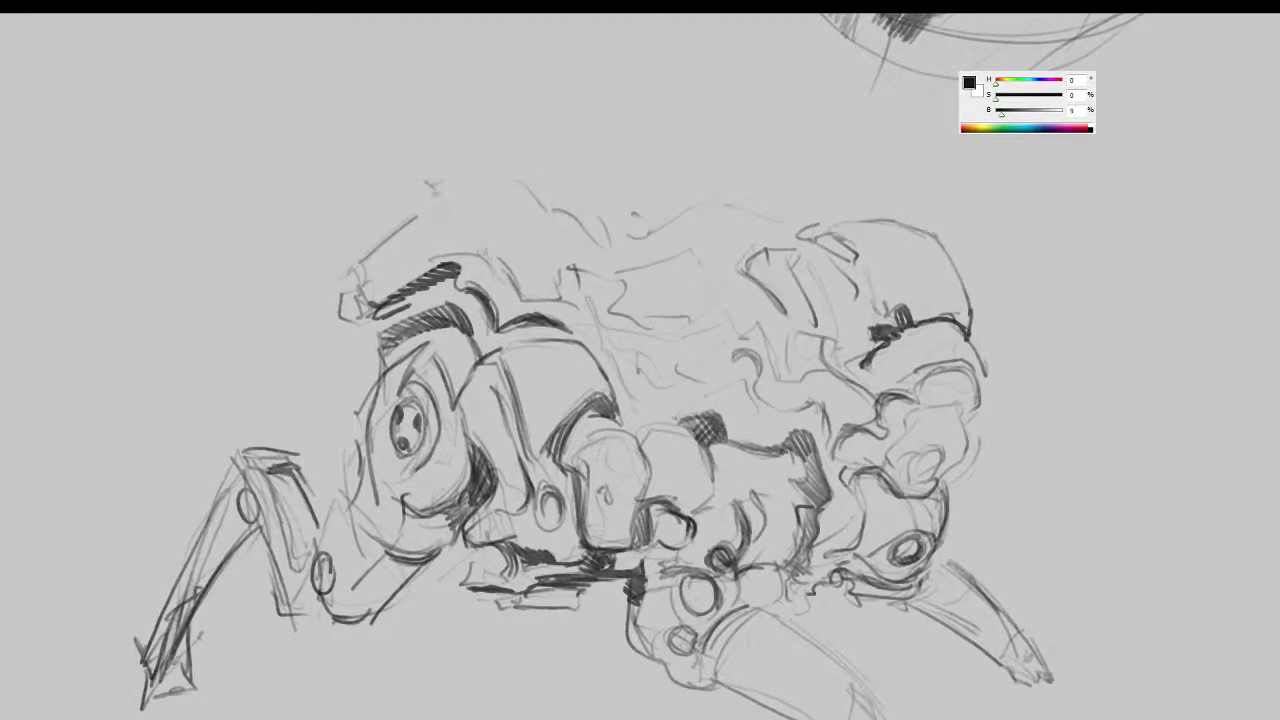
- Draw a lower rounded crest over the shoulder with two framed panels, each holding a round port
{"action": "mouse_move", "coordinate": [424, 177]}
{"action": "left_mouse_down"}
{"action": "mouse_move", "coordinate": [490, 167]}
{"action": "mouse_move", "coordinate": [480, 206]}
{"action": "left_mouse_up"}
{"action": "mouse_move", "coordinate": [514, 198]}
{"action": "left_mouse_down"}
{"action": "mouse_move", "coordinate": [561, 222]}
{"action": "mouse_move", "coordinate": [531, 261]}
{"action": "left_mouse_up"}
{"action": "mouse_move", "coordinate": [519, 224]}
{"action": "left_mouse_down"}
{"action": "mouse_move", "coordinate": [581, 246]}
{"action": "mouse_move", "coordinate": [538, 262]}
{"action": "left_mouse_up"}
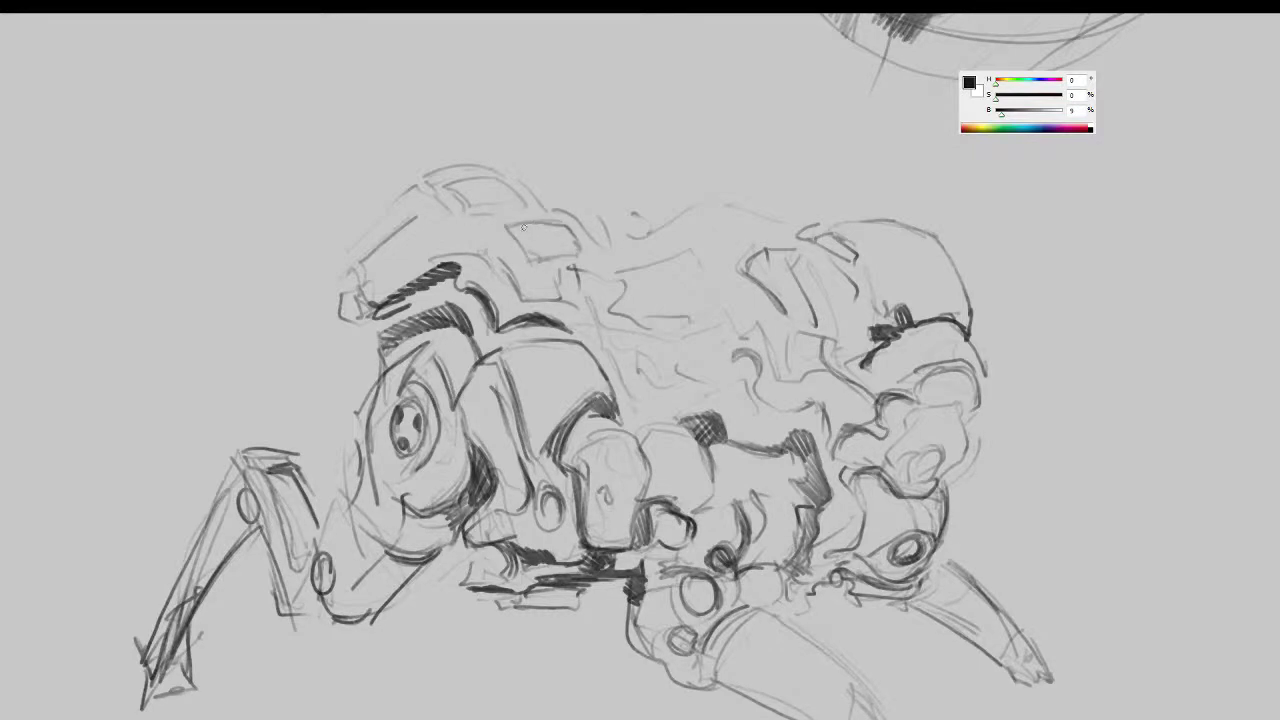
{"action": "left_click_drag", "start_coordinate": [536, 232], "coordinate": [547, 249]}
{"action": "mouse_move", "coordinate": [452, 186]}
{"action": "left_mouse_down"}
{"action": "mouse_move", "coordinate": [510, 190]}
{"action": "mouse_move", "coordinate": [468, 204]}
{"action": "mouse_move", "coordinate": [507, 221]}
{"action": "left_mouse_up"}
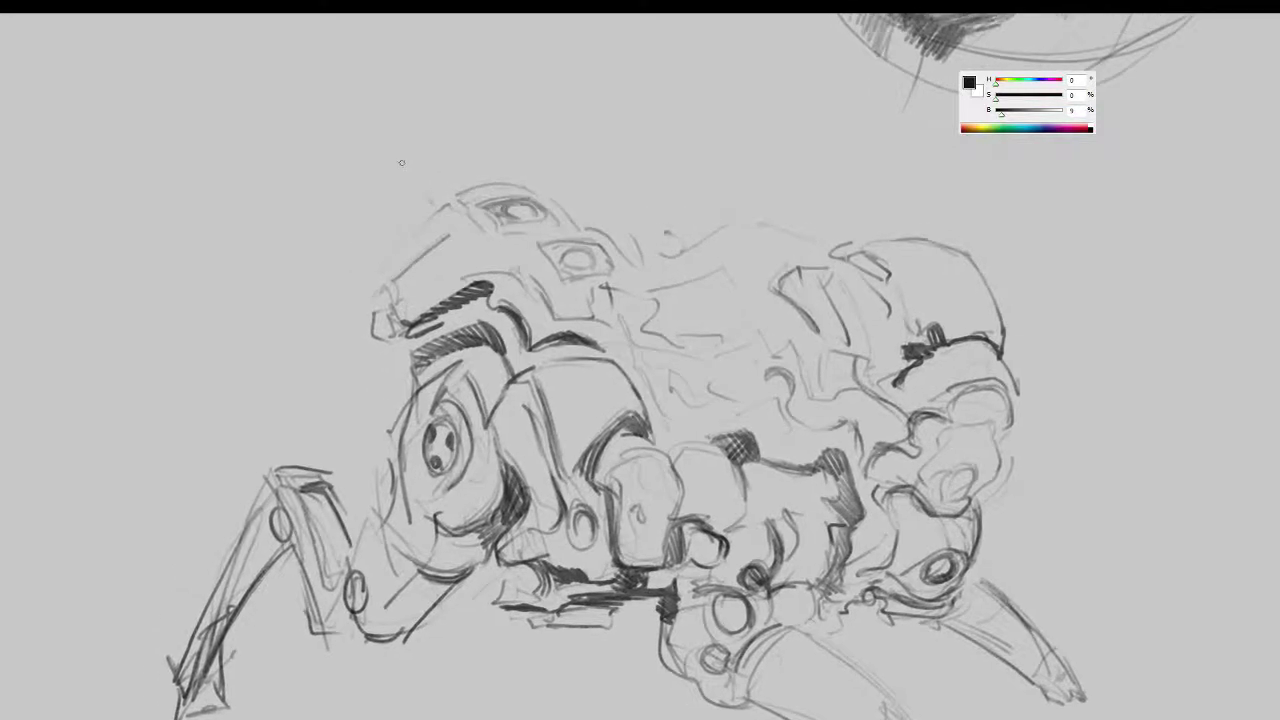
- Add a row of angular fins along the crest's front edge, and darken the jagged details at its tip
{"action": "mouse_move", "coordinate": [433, 148]}
{"action": "left_mouse_down"}
{"action": "mouse_move", "coordinate": [402, 156]}
{"action": "mouse_move", "coordinate": [444, 158]}
{"action": "left_mouse_up"}
{"action": "mouse_move", "coordinate": [344, 221]}
{"action": "left_mouse_down"}
{"action": "mouse_move", "coordinate": [336, 246]}
{"action": "mouse_move", "coordinate": [372, 276]}
{"action": "mouse_move", "coordinate": [359, 298]}
{"action": "mouse_move", "coordinate": [447, 231]}
{"action": "mouse_move", "coordinate": [386, 286]}
{"action": "mouse_move", "coordinate": [395, 315]}
{"action": "mouse_move", "coordinate": [379, 380]}
{"action": "mouse_move", "coordinate": [408, 358]}
{"action": "mouse_move", "coordinate": [388, 378]}
{"action": "mouse_move", "coordinate": [405, 325]}
{"action": "mouse_move", "coordinate": [384, 370]}
{"action": "mouse_move", "coordinate": [367, 329]}
{"action": "mouse_move", "coordinate": [368, 271]}
{"action": "mouse_move", "coordinate": [426, 224]}
{"action": "left_mouse_up"}
{"action": "mouse_move", "coordinate": [372, 276]}
{"action": "left_mouse_down"}
{"action": "mouse_move", "coordinate": [462, 190]}
{"action": "mouse_move", "coordinate": [528, 186]}
{"action": "mouse_move", "coordinate": [492, 208]}
{"action": "left_mouse_up"}
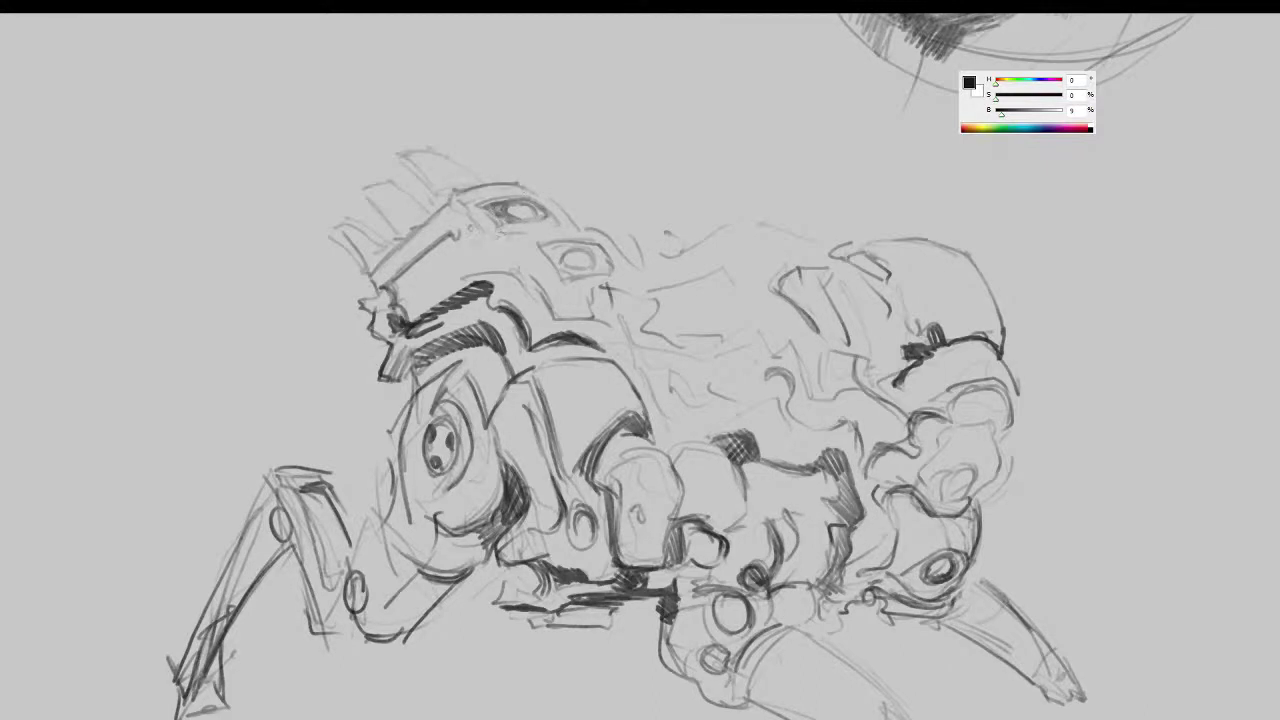
{"action": "left_click_drag", "start_coordinate": [497, 240], "coordinate": [528, 254]}
{"action": "left_click_drag", "start_coordinate": [662, 268], "coordinate": [652, 257]}
{"action": "left_click_drag", "start_coordinate": [621, 223], "coordinate": [640, 232]}
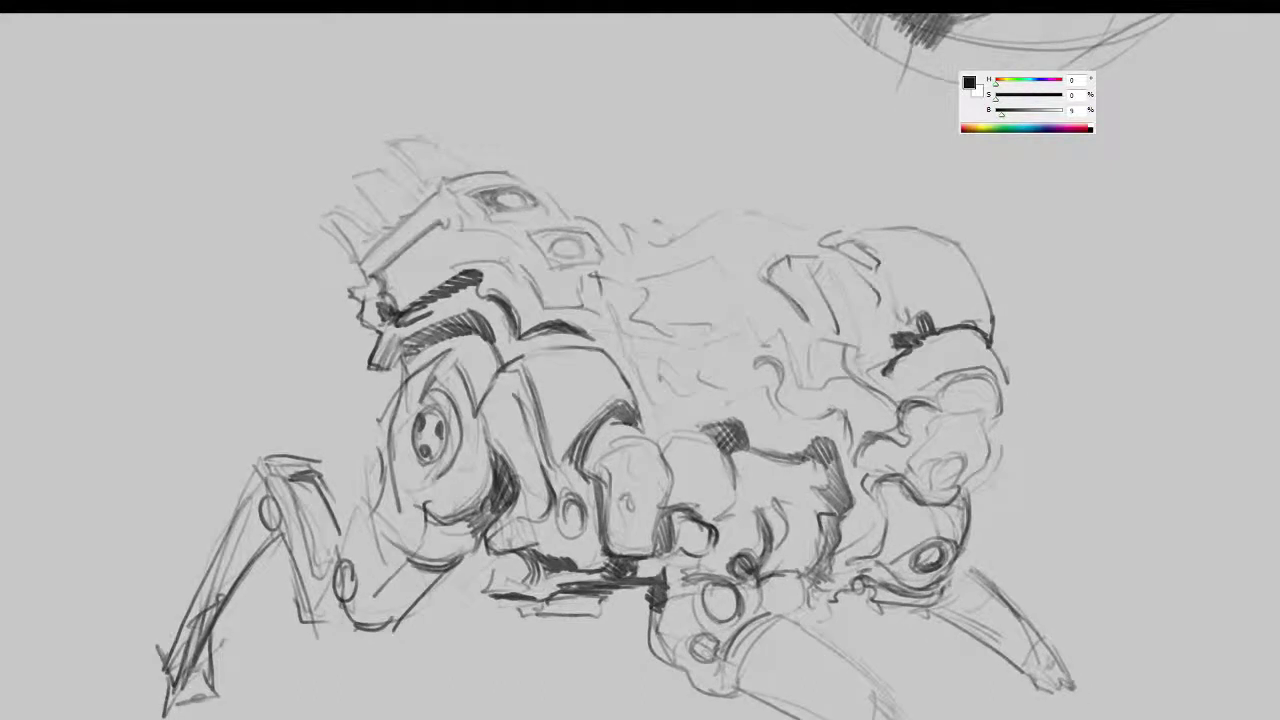
- Outline a long curved shell along the creature's back, behind the crest
{"action": "mouse_move", "coordinate": [730, 228]}
{"action": "left_mouse_down"}
{"action": "mouse_move", "coordinate": [670, 268]}
{"action": "mouse_move", "coordinate": [677, 260]}
{"action": "left_mouse_up"}
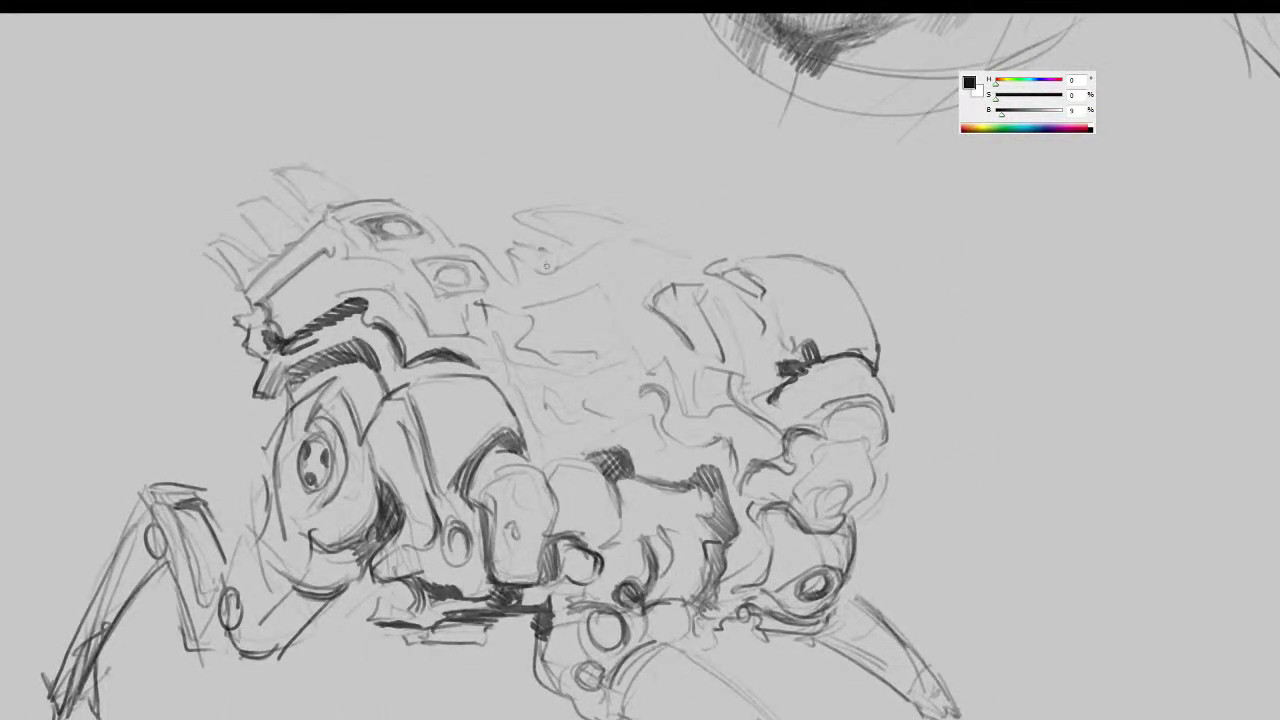
{"action": "left_click_drag", "start_coordinate": [549, 262], "coordinate": [532, 251]}
{"action": "mouse_move", "coordinate": [448, 234]}
{"action": "left_mouse_down"}
{"action": "mouse_move", "coordinate": [503, 284]}
{"action": "mouse_move", "coordinate": [544, 194]}
{"action": "mouse_move", "coordinate": [618, 208]}
{"action": "left_mouse_up"}
{"action": "mouse_move", "coordinate": [442, 210]}
{"action": "left_mouse_down"}
{"action": "mouse_move", "coordinate": [578, 188]}
{"action": "mouse_move", "coordinate": [677, 246]}
{"action": "left_mouse_up"}
{"action": "left_click_drag", "start_coordinate": [709, 252], "coordinate": [723, 230]}
{"action": "left_click_drag", "start_coordinate": [630, 172], "coordinate": [672, 194]}
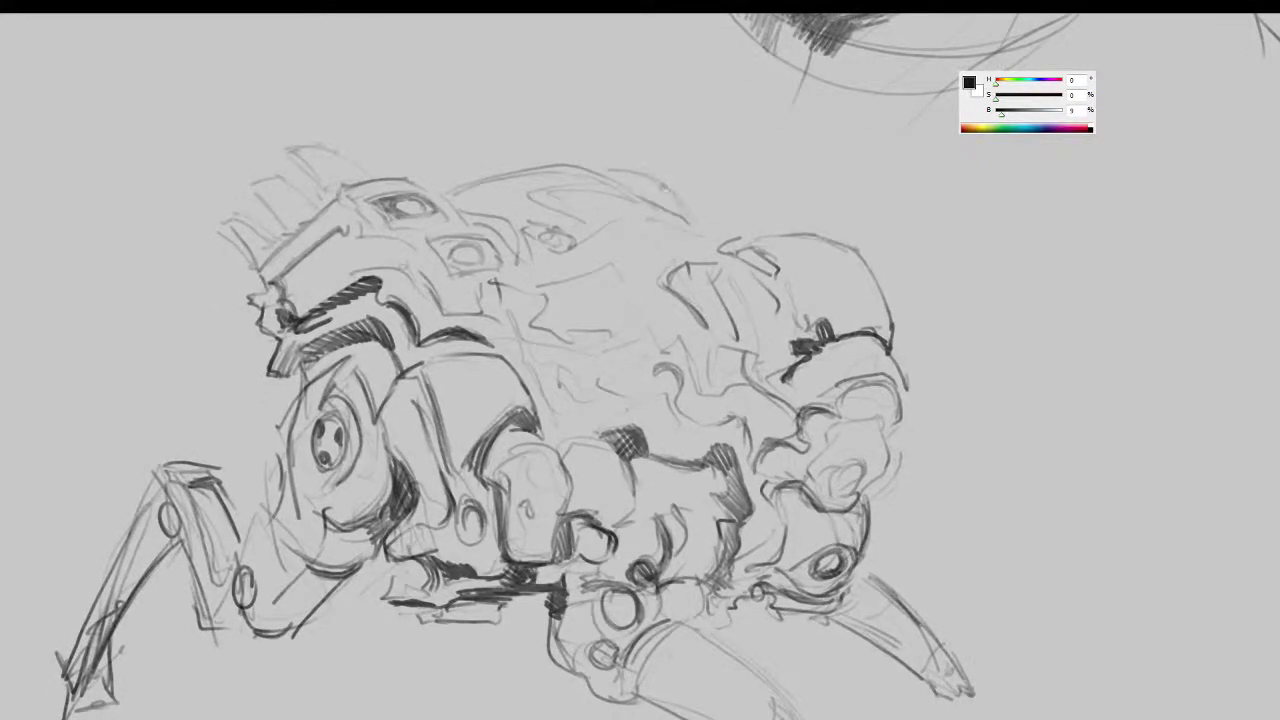
- Add fins on top of the back shell and a firmly outlined oval opening in its side
{"action": "mouse_move", "coordinate": [548, 123]}
{"action": "left_mouse_down"}
{"action": "mouse_move", "coordinate": [582, 152]}
{"action": "mouse_move", "coordinate": [558, 124]}
{"action": "left_mouse_up"}
{"action": "mouse_move", "coordinate": [624, 189]}
{"action": "left_mouse_down"}
{"action": "mouse_move", "coordinate": [569, 198]}
{"action": "mouse_move", "coordinate": [600, 222]}
{"action": "mouse_move", "coordinate": [637, 205]}
{"action": "mouse_move", "coordinate": [573, 248]}
{"action": "mouse_move", "coordinate": [642, 207]}
{"action": "left_mouse_up"}
{"action": "left_click_drag", "start_coordinate": [634, 208], "coordinate": [722, 236]}
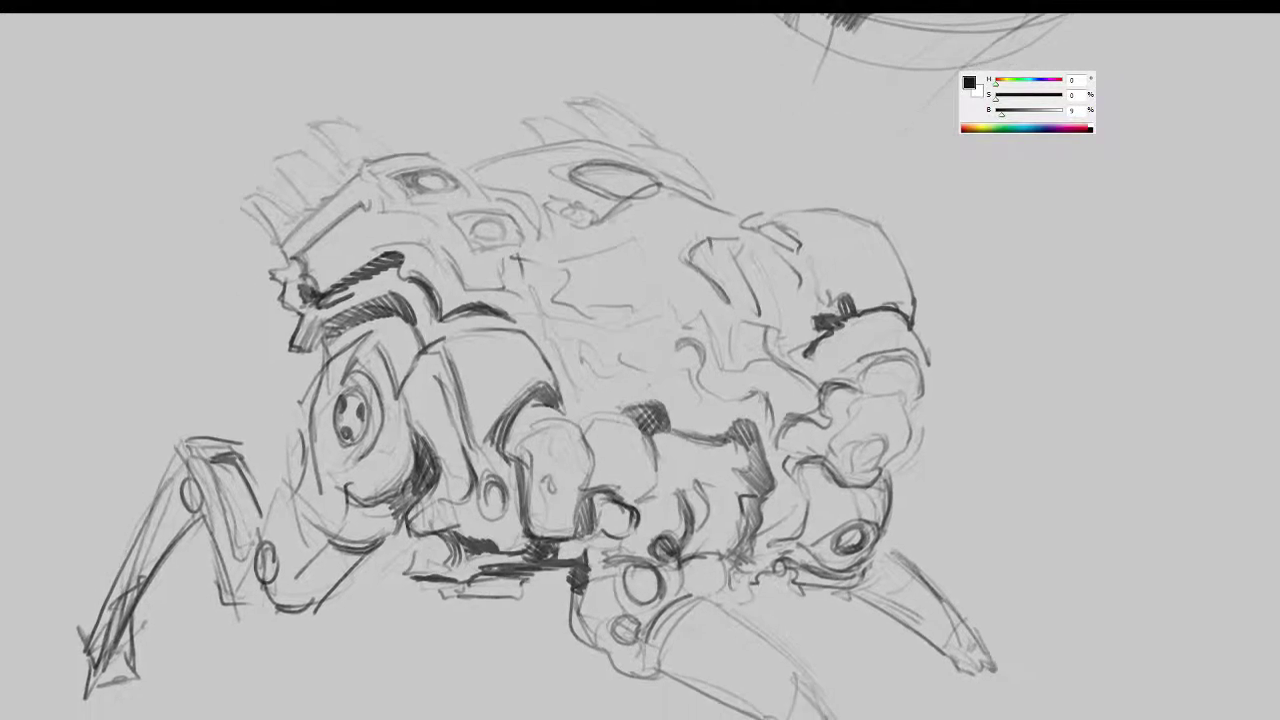
- Draw a slotted vent with a pointed frame on the upper flank, and hatch the shadow beneath it
{"action": "mouse_move", "coordinate": [596, 228]}
{"action": "left_mouse_down"}
{"action": "mouse_move", "coordinate": [566, 243]}
{"action": "mouse_move", "coordinate": [636, 241]}
{"action": "left_mouse_up"}
{"action": "mouse_move", "coordinate": [622, 241]}
{"action": "left_mouse_down"}
{"action": "mouse_move", "coordinate": [660, 286]}
{"action": "mouse_move", "coordinate": [638, 246]}
{"action": "mouse_move", "coordinate": [620, 250]}
{"action": "mouse_move", "coordinate": [646, 270]}
{"action": "left_mouse_up"}
{"action": "mouse_move", "coordinate": [578, 298]}
{"action": "left_mouse_down"}
{"action": "mouse_move", "coordinate": [606, 280]}
{"action": "mouse_move", "coordinate": [671, 281]}
{"action": "left_mouse_up"}
{"action": "mouse_move", "coordinate": [649, 258]}
{"action": "left_mouse_down"}
{"action": "mouse_move", "coordinate": [658, 292]}
{"action": "mouse_move", "coordinate": [612, 312]}
{"action": "mouse_move", "coordinate": [580, 298]}
{"action": "mouse_move", "coordinate": [568, 267]}
{"action": "left_mouse_up"}
- Mirror the canvas view and erase the thin jointed leg in front of the shoulder
{"action": "left_click_drag", "start_coordinate": [826, 449], "coordinate": [764, 445]}
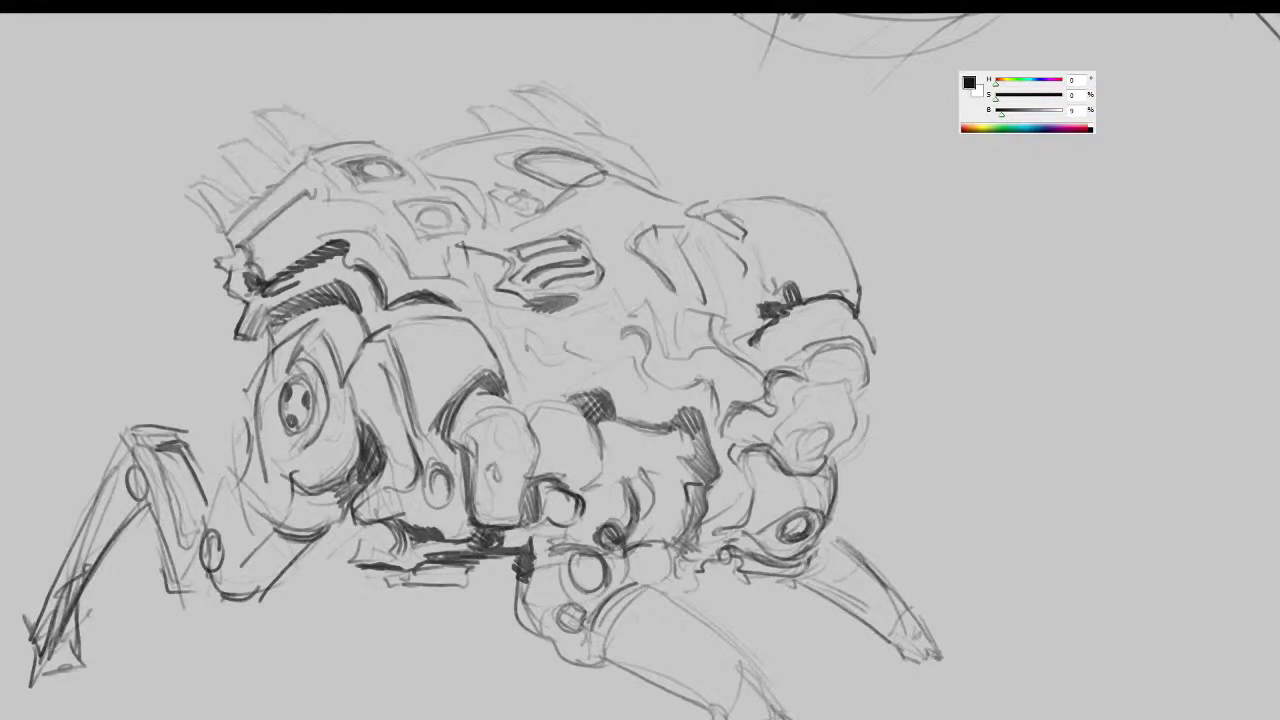
{"action": "left_click_drag", "start_coordinate": [707, 523], "coordinate": [808, 447]}
{"action": "key", "text": "ctrl+shift+h"}
{"action": "mouse_move", "coordinate": [740, 543]}
{"action": "left_mouse_down"}
{"action": "mouse_move", "coordinate": [760, 489]}
{"action": "mouse_move", "coordinate": [743, 454]}
{"action": "left_mouse_up"}
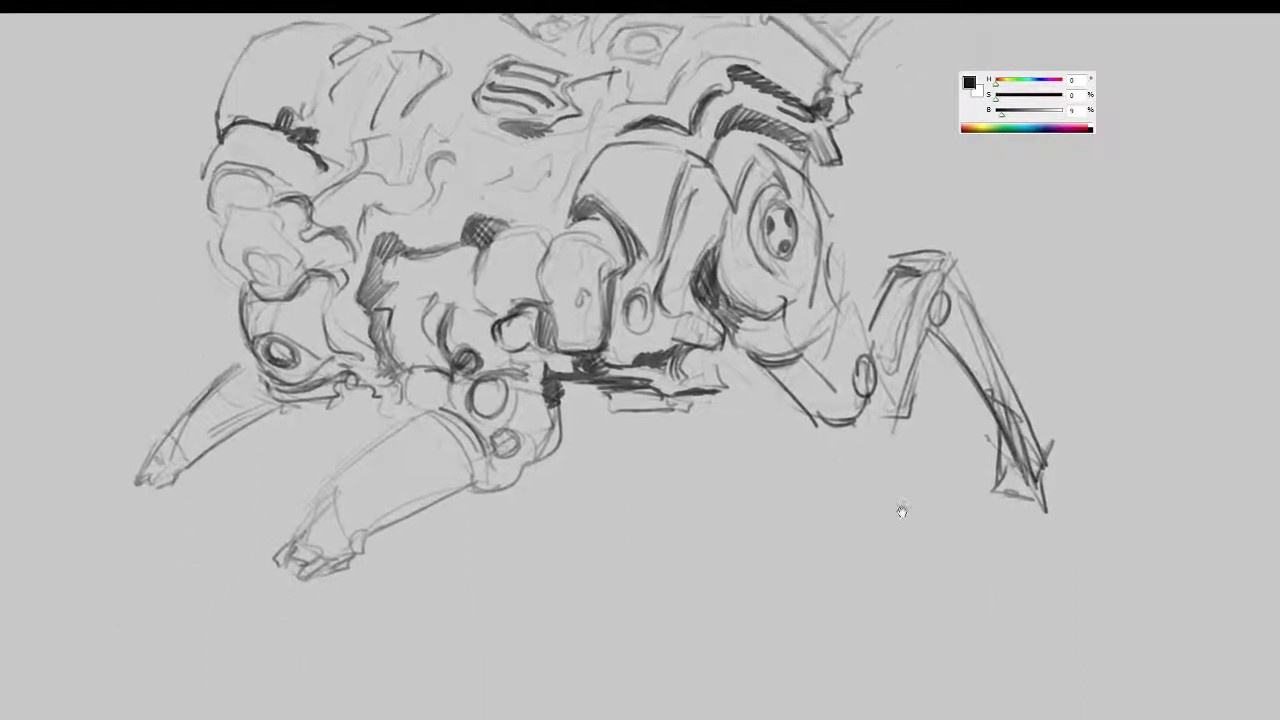
{"action": "mouse_move", "coordinate": [919, 504]}
{"action": "left_mouse_down"}
{"action": "mouse_move", "coordinate": [843, 522]}
{"action": "mouse_move", "coordinate": [795, 572]}
{"action": "left_mouse_up"}
{"action": "key", "text": "e"}
{"action": "mouse_move", "coordinate": [803, 325]}
{"action": "left_mouse_down"}
{"action": "mouse_move", "coordinate": [917, 443]}
{"action": "mouse_move", "coordinate": [797, 368]}
{"action": "mouse_move", "coordinate": [749, 380]}
{"action": "mouse_move", "coordinate": [751, 411]}
{"action": "mouse_move", "coordinate": [794, 423]}
{"action": "left_mouse_up"}
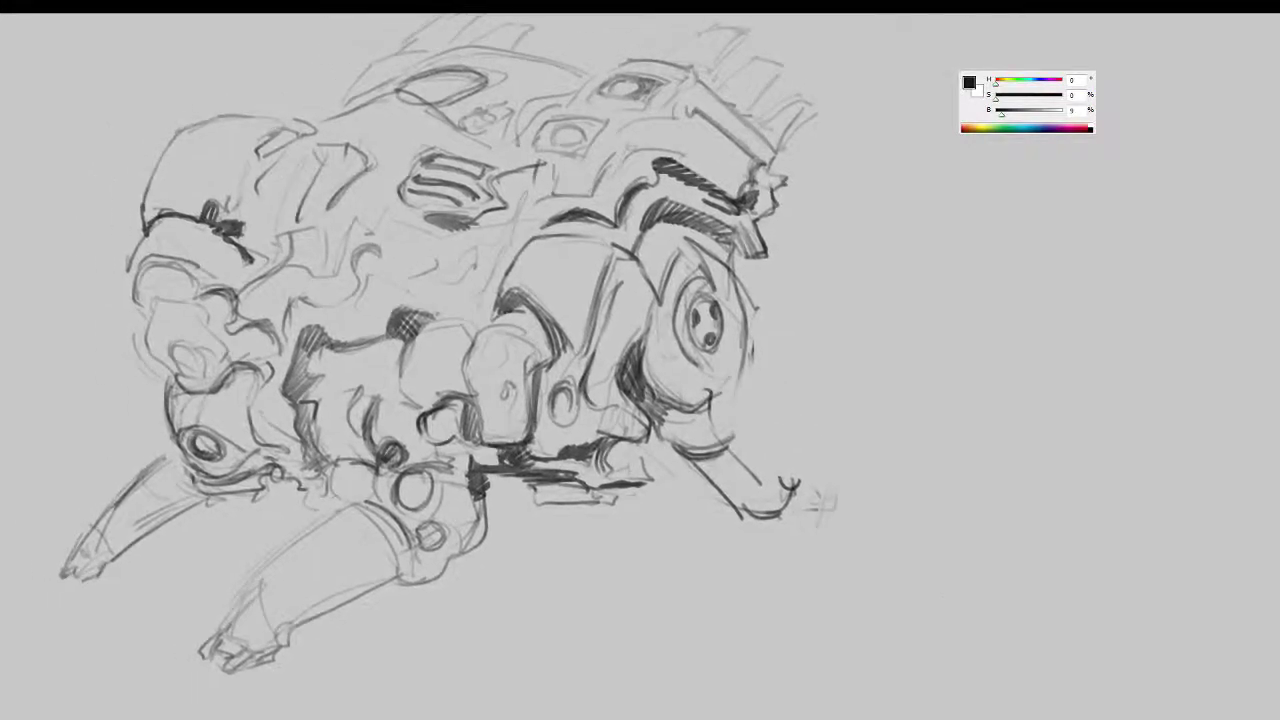
- Rough in a replacement front leg with a curved elbow, a rising upper segment and a drooping lower segment
{"action": "mouse_move", "coordinate": [753, 330]}
{"action": "left_mouse_down"}
{"action": "mouse_move", "coordinate": [742, 390]}
{"action": "mouse_move", "coordinate": [776, 348]}
{"action": "mouse_move", "coordinate": [768, 409]}
{"action": "mouse_move", "coordinate": [812, 436]}
{"action": "left_mouse_up"}
{"action": "mouse_move", "coordinate": [808, 415]}
{"action": "left_mouse_down"}
{"action": "mouse_move", "coordinate": [854, 415]}
{"action": "mouse_move", "coordinate": [851, 432]}
{"action": "left_mouse_up"}
{"action": "mouse_move", "coordinate": [818, 452]}
{"action": "left_mouse_down"}
{"action": "mouse_move", "coordinate": [809, 464]}
{"action": "mouse_move", "coordinate": [827, 481]}
{"action": "left_mouse_up"}
{"action": "left_click_drag", "start_coordinate": [863, 467], "coordinate": [851, 437]}
{"action": "mouse_move", "coordinate": [794, 369]}
{"action": "left_mouse_down"}
{"action": "mouse_move", "coordinate": [784, 364]}
{"action": "mouse_move", "coordinate": [867, 245]}
{"action": "left_mouse_up"}
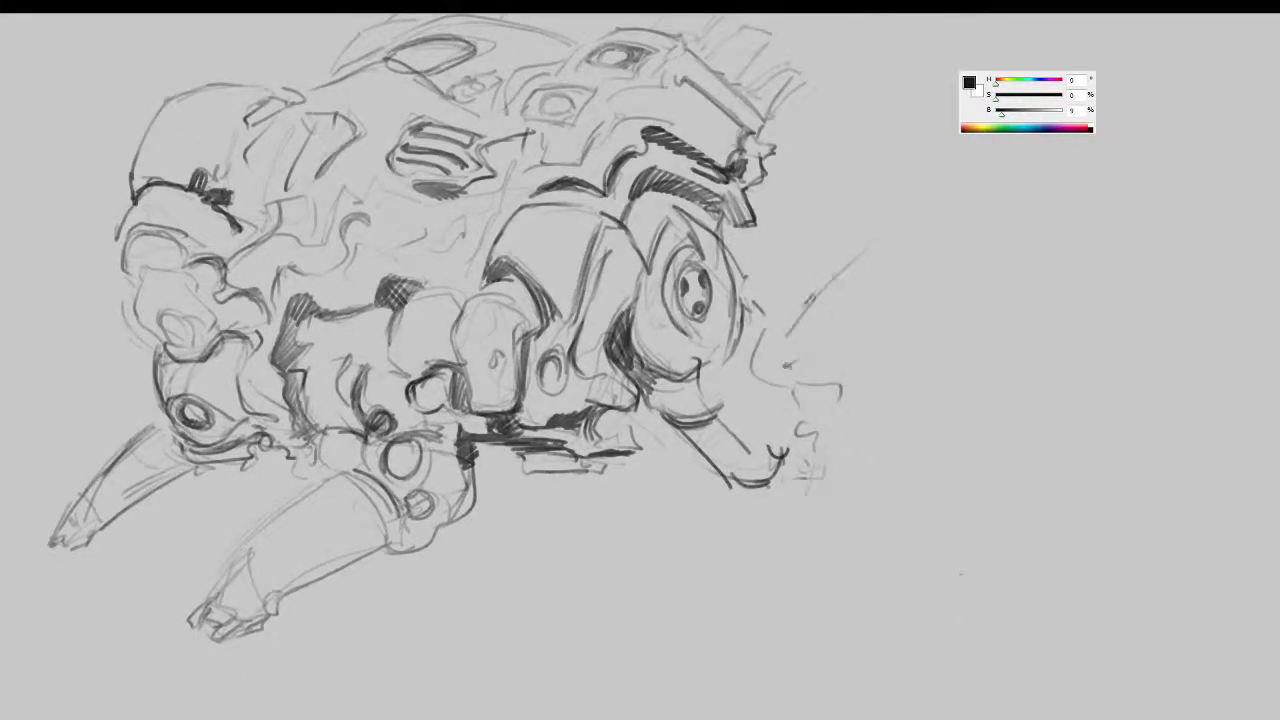
{"action": "mouse_move", "coordinate": [807, 303]}
{"action": "left_mouse_down"}
{"action": "mouse_move", "coordinate": [877, 208]}
{"action": "mouse_move", "coordinate": [955, 210]}
{"action": "mouse_move", "coordinate": [910, 312]}
{"action": "mouse_move", "coordinate": [962, 302]}
{"action": "left_mouse_up"}
{"action": "mouse_move", "coordinate": [900, 345]}
{"action": "left_mouse_down"}
{"action": "mouse_move", "coordinate": [948, 326]}
{"action": "mouse_move", "coordinate": [940, 334]}
{"action": "mouse_move", "coordinate": [1007, 364]}
{"action": "mouse_move", "coordinate": [870, 362]}
{"action": "left_mouse_up"}
{"action": "mouse_move", "coordinate": [943, 332]}
{"action": "left_mouse_down"}
{"action": "mouse_move", "coordinate": [958, 372]}
{"action": "mouse_move", "coordinate": [892, 495]}
{"action": "mouse_move", "coordinate": [916, 519]}
{"action": "left_mouse_up"}
{"action": "left_click_drag", "start_coordinate": [882, 488], "coordinate": [857, 528]}
{"action": "left_click_drag", "start_coordinate": [894, 530], "coordinate": [846, 531]}
- Shape the replacement leg's upper segment with an inset panel, overlapping knee plates and firmer edges
{"action": "mouse_move", "coordinate": [797, 416]}
{"action": "left_mouse_down"}
{"action": "mouse_move", "coordinate": [806, 480]}
{"action": "mouse_move", "coordinate": [738, 538]}
{"action": "left_mouse_up"}
{"action": "mouse_move", "coordinate": [890, 364]}
{"action": "left_mouse_down"}
{"action": "mouse_move", "coordinate": [834, 424]}
{"action": "mouse_move", "coordinate": [832, 458]}
{"action": "left_mouse_up"}
{"action": "left_click_drag", "start_coordinate": [890, 362], "coordinate": [876, 366]}
{"action": "left_click_drag", "start_coordinate": [838, 430], "coordinate": [832, 456]}
{"action": "mouse_move", "coordinate": [910, 276]}
{"action": "left_mouse_down"}
{"action": "mouse_move", "coordinate": [884, 292]}
{"action": "mouse_move", "coordinate": [868, 340]}
{"action": "left_mouse_up"}
{"action": "mouse_move", "coordinate": [834, 278]}
{"action": "left_mouse_down"}
{"action": "mouse_move", "coordinate": [878, 250]}
{"action": "mouse_move", "coordinate": [886, 270]}
{"action": "mouse_move", "coordinate": [866, 292]}
{"action": "left_mouse_up"}
{"action": "left_click_drag", "start_coordinate": [874, 280], "coordinate": [856, 300]}
{"action": "mouse_move", "coordinate": [848, 254]}
{"action": "left_mouse_down"}
{"action": "mouse_move", "coordinate": [822, 296]}
{"action": "mouse_move", "coordinate": [878, 250]}
{"action": "mouse_move", "coordinate": [850, 348]}
{"action": "mouse_move", "coordinate": [758, 373]}
{"action": "left_mouse_up"}
{"action": "left_click_drag", "start_coordinate": [957, 378], "coordinate": [897, 383]}
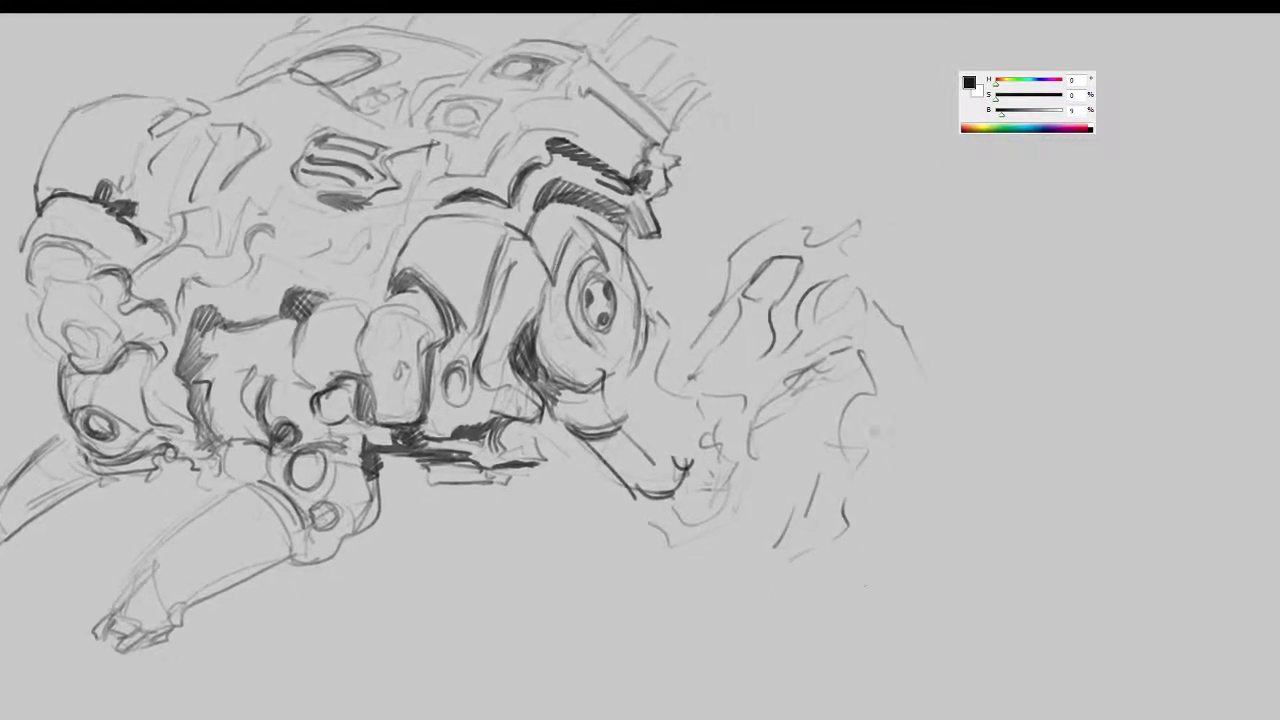
- Erase and redraw the contours of the replacement leg's lower segment
{"action": "key", "text": "e"}
{"action": "left_click_drag", "start_coordinate": [848, 449], "coordinate": [840, 546]}
{"action": "key", "text": "b"}
{"action": "left_click_drag", "start_coordinate": [860, 370], "coordinate": [887, 428]}
{"action": "mouse_move", "coordinate": [900, 326]}
{"action": "left_mouse_down"}
{"action": "mouse_move", "coordinate": [919, 445]}
{"action": "mouse_move", "coordinate": [863, 495]}
{"action": "left_mouse_up"}
{"action": "left_click_drag", "start_coordinate": [906, 453], "coordinate": [898, 480]}
- Mirror the canvas view, then erase the trial front leg and the shoulder's ringed joint
{"action": "key", "text": "F2"}
{"action": "left_click_drag", "start_coordinate": [684, 536], "coordinate": [919, 505]}
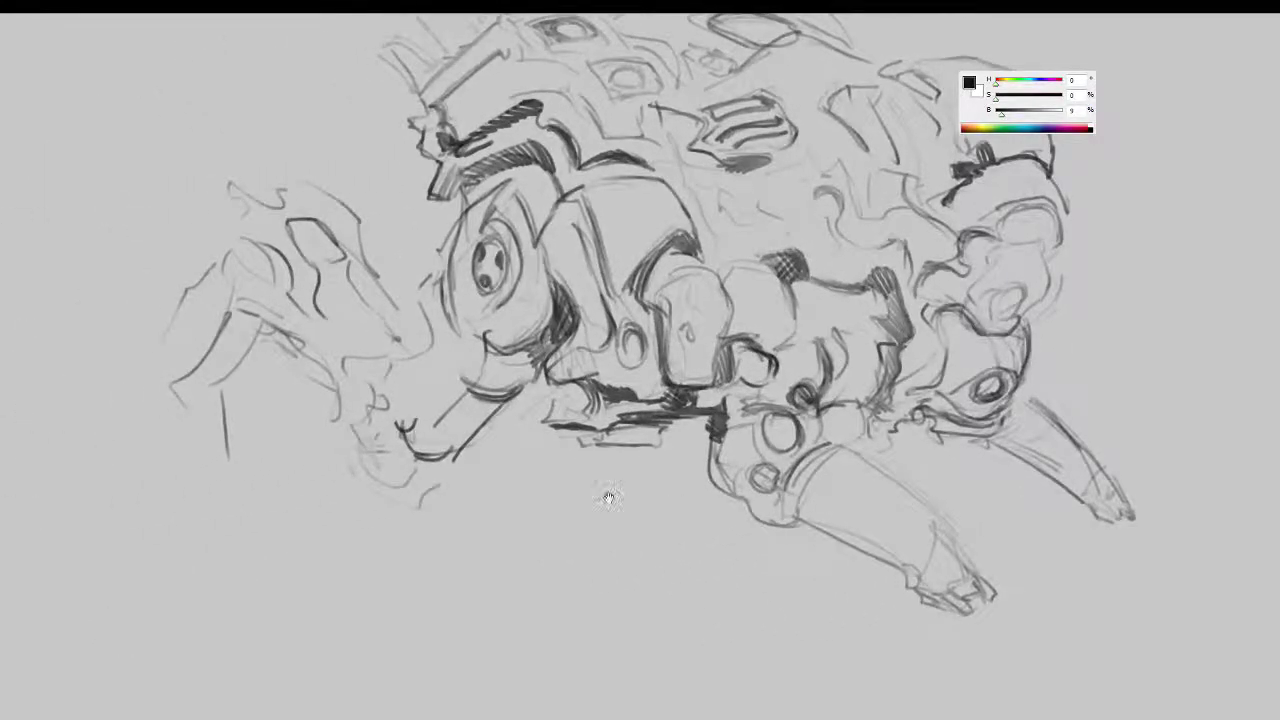
{"action": "left_click_drag", "start_coordinate": [546, 501], "coordinate": [565, 503]}
{"action": "key", "text": "e"}
{"action": "mouse_move", "coordinate": [282, 254]}
{"action": "left_mouse_down"}
{"action": "mouse_move", "coordinate": [262, 395]}
{"action": "mouse_move", "coordinate": [316, 355]}
{"action": "mouse_move", "coordinate": [376, 415]}
{"action": "left_mouse_up"}
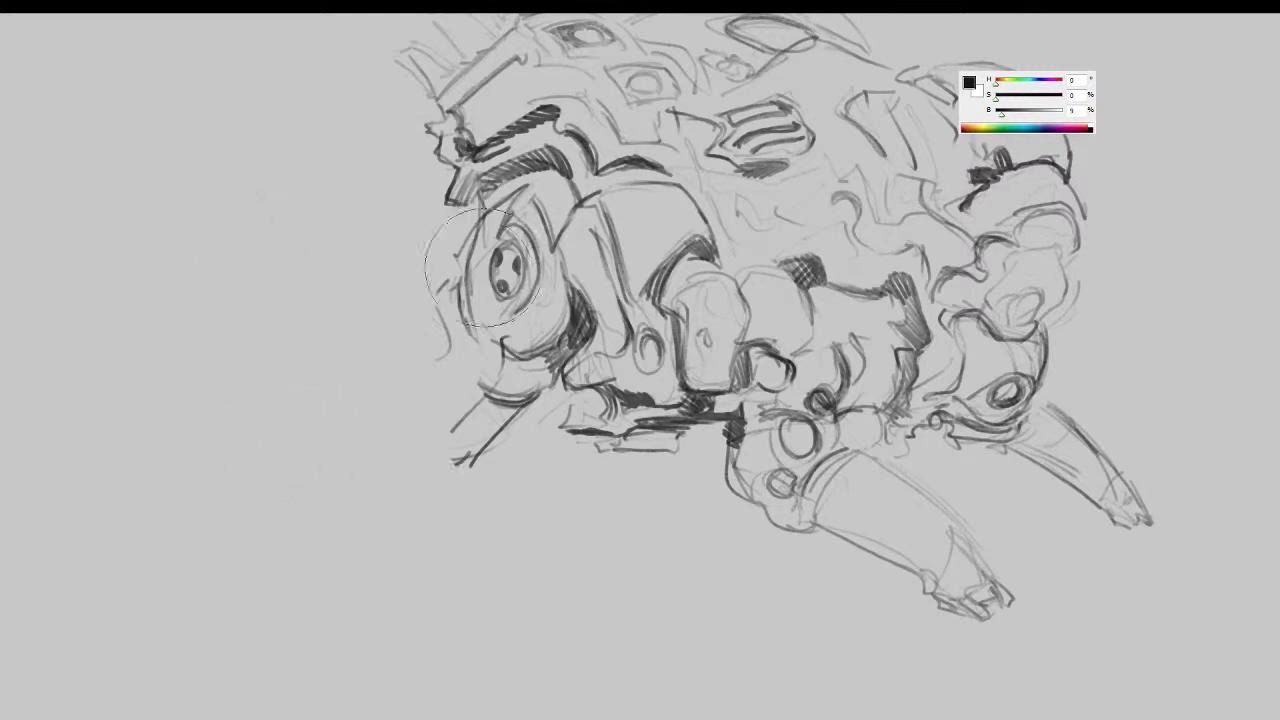
{"action": "left_click_drag", "start_coordinate": [460, 270], "coordinate": [423, 472]}
- Sketch new angular shoulder plate edges with a small loop, and start a hatched elbow recess in front
{"action": "key", "text": "b"}
{"action": "left_click_drag", "start_coordinate": [510, 198], "coordinate": [478, 241]}
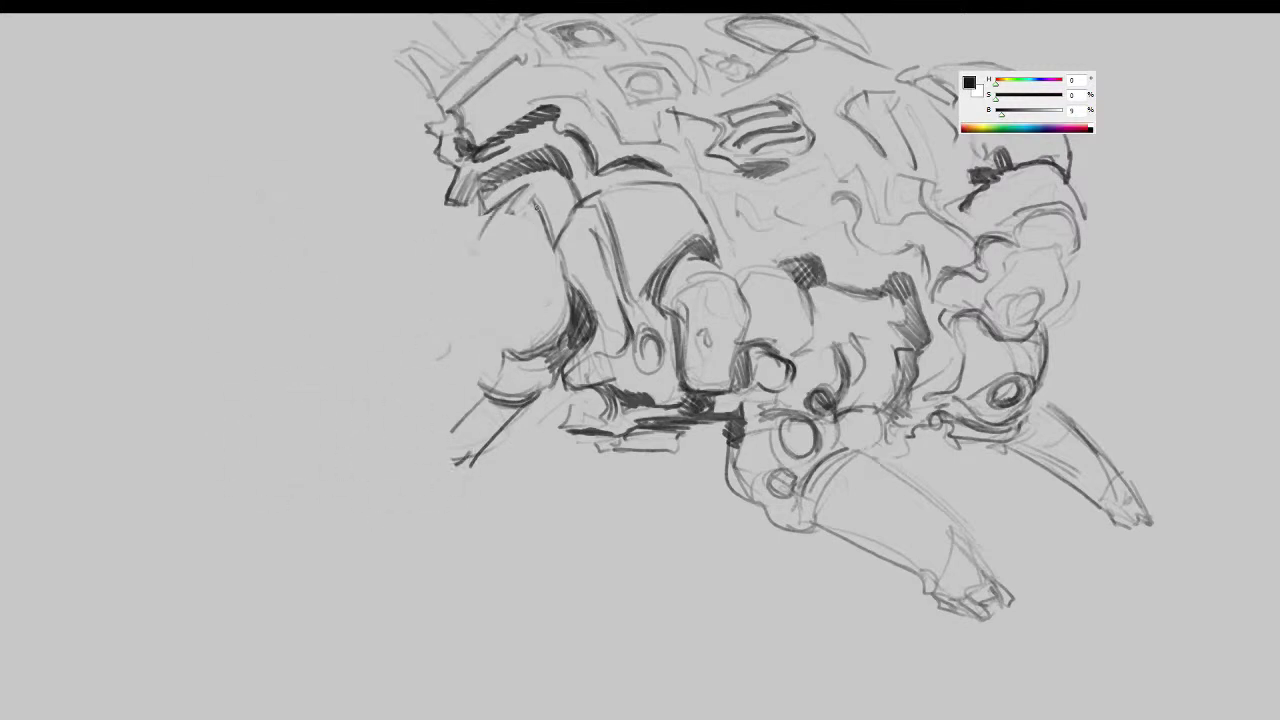
{"action": "mouse_move", "coordinate": [472, 335]}
{"action": "left_mouse_down"}
{"action": "mouse_move", "coordinate": [457, 383]}
{"action": "mouse_move", "coordinate": [470, 377]}
{"action": "left_mouse_up"}
{"action": "mouse_move", "coordinate": [507, 220]}
{"action": "left_mouse_down"}
{"action": "mouse_move", "coordinate": [440, 292]}
{"action": "mouse_move", "coordinate": [486, 328]}
{"action": "mouse_move", "coordinate": [482, 350]}
{"action": "left_mouse_up"}
{"action": "mouse_move", "coordinate": [444, 308]}
{"action": "left_mouse_down"}
{"action": "mouse_move", "coordinate": [418, 348]}
{"action": "mouse_move", "coordinate": [420, 410]}
{"action": "mouse_move", "coordinate": [378, 436]}
{"action": "mouse_move", "coordinate": [388, 452]}
{"action": "left_mouse_up"}
{"action": "mouse_move", "coordinate": [384, 402]}
{"action": "left_mouse_down"}
{"action": "mouse_move", "coordinate": [372, 410]}
{"action": "mouse_move", "coordinate": [378, 446]}
{"action": "mouse_move", "coordinate": [392, 438]}
{"action": "left_mouse_up"}
{"action": "left_click_drag", "start_coordinate": [384, 450], "coordinate": [372, 474]}
{"action": "left_click_drag", "start_coordinate": [448, 500], "coordinate": [455, 488]}
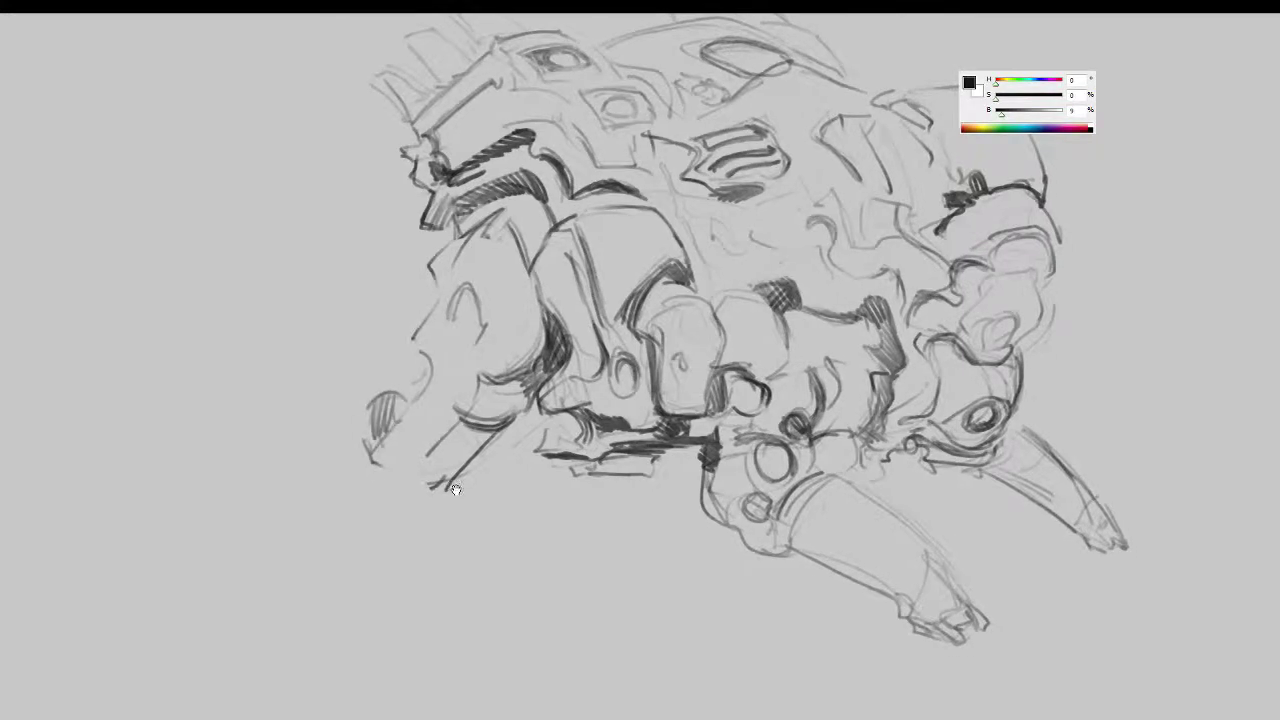
- Shade the recess under the shoulder plate, draw an oval port on the shoulder and extend the elbow contours
{"action": "mouse_move", "coordinate": [488, 440]}
{"action": "left_mouse_down"}
{"action": "mouse_move", "coordinate": [538, 423]}
{"action": "mouse_move", "coordinate": [425, 470]}
{"action": "mouse_move", "coordinate": [458, 440]}
{"action": "mouse_move", "coordinate": [434, 468]}
{"action": "left_mouse_up"}
{"action": "mouse_move", "coordinate": [408, 324]}
{"action": "left_mouse_down"}
{"action": "mouse_move", "coordinate": [369, 345]}
{"action": "mouse_move", "coordinate": [396, 379]}
{"action": "mouse_move", "coordinate": [348, 433]}
{"action": "left_mouse_up"}
{"action": "left_click_drag", "start_coordinate": [428, 431], "coordinate": [425, 443]}
{"action": "left_click_drag", "start_coordinate": [403, 334], "coordinate": [333, 382]}
{"action": "left_click_drag", "start_coordinate": [455, 376], "coordinate": [442, 400]}
{"action": "mouse_move", "coordinate": [461, 318]}
{"action": "left_mouse_down"}
{"action": "mouse_move", "coordinate": [436, 383]}
{"action": "mouse_move", "coordinate": [471, 361]}
{"action": "left_mouse_up"}
{"action": "mouse_move", "coordinate": [433, 303]}
{"action": "left_mouse_down"}
{"action": "mouse_move", "coordinate": [468, 260]}
{"action": "mouse_move", "coordinate": [494, 268]}
{"action": "mouse_move", "coordinate": [488, 250]}
{"action": "mouse_move", "coordinate": [474, 274]}
{"action": "mouse_move", "coordinate": [492, 288]}
{"action": "mouse_move", "coordinate": [482, 278]}
{"action": "mouse_move", "coordinate": [394, 295]}
{"action": "left_mouse_up"}
{"action": "left_click_drag", "start_coordinate": [394, 295], "coordinate": [409, 334]}
{"action": "mouse_move", "coordinate": [409, 334]}
{"action": "left_mouse_down"}
{"action": "mouse_move", "coordinate": [426, 325]}
{"action": "mouse_move", "coordinate": [411, 333]}
{"action": "left_mouse_up"}
{"action": "mouse_move", "coordinate": [421, 320]}
{"action": "left_mouse_down"}
{"action": "mouse_move", "coordinate": [404, 332]}
{"action": "mouse_move", "coordinate": [404, 318]}
{"action": "left_mouse_up"}
{"action": "mouse_move", "coordinate": [468, 264]}
{"action": "left_mouse_down"}
{"action": "mouse_move", "coordinate": [420, 326]}
{"action": "mouse_move", "coordinate": [430, 346]}
{"action": "mouse_move", "coordinate": [461, 323]}
{"action": "mouse_move", "coordinate": [469, 347]}
{"action": "left_mouse_up"}
{"action": "mouse_move", "coordinate": [436, 340]}
{"action": "left_mouse_down"}
{"action": "mouse_move", "coordinate": [446, 386]}
{"action": "mouse_move", "coordinate": [432, 353]}
{"action": "mouse_move", "coordinate": [468, 358]}
{"action": "left_mouse_up"}
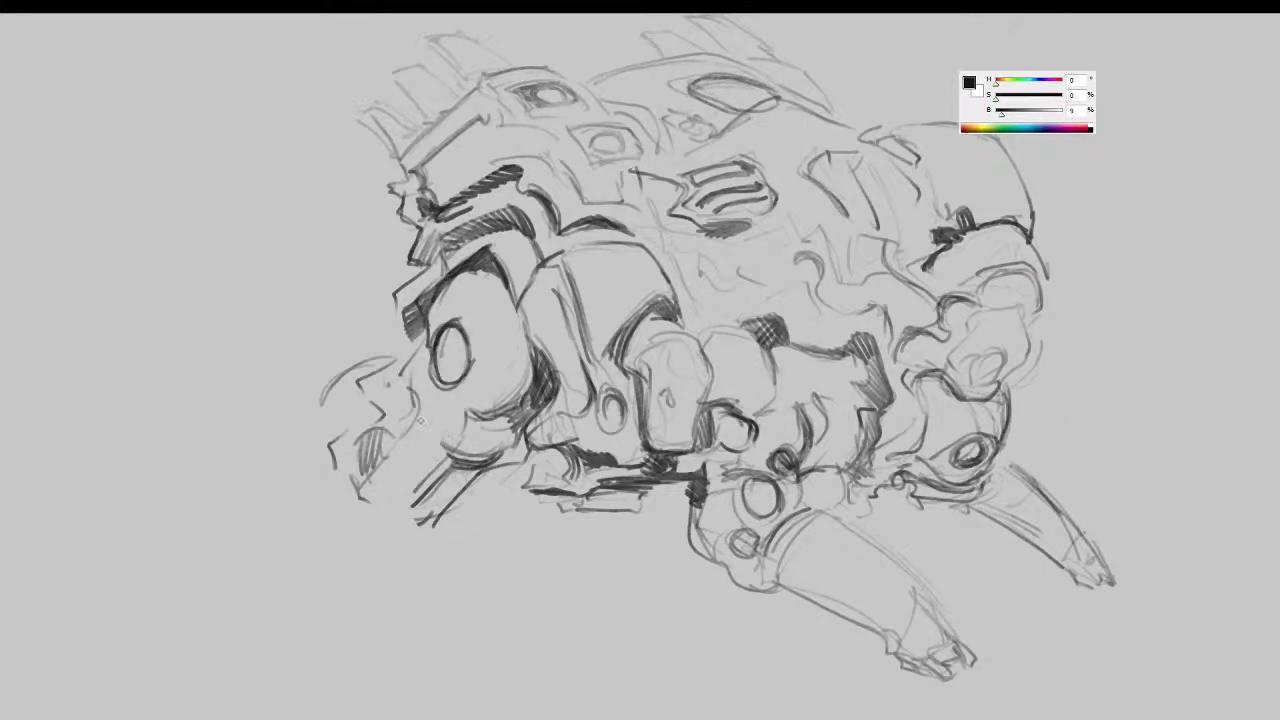
- Close the shoulder's rounded underside and finish the narrow strut below it with an oval end
{"action": "left_click_drag", "start_coordinate": [414, 408], "coordinate": [456, 446]}
{"action": "left_click_drag", "start_coordinate": [417, 394], "coordinate": [432, 430]}
{"action": "left_click_drag", "start_coordinate": [506, 470], "coordinate": [530, 436]}
{"action": "left_click_drag", "start_coordinate": [453, 501], "coordinate": [424, 499]}
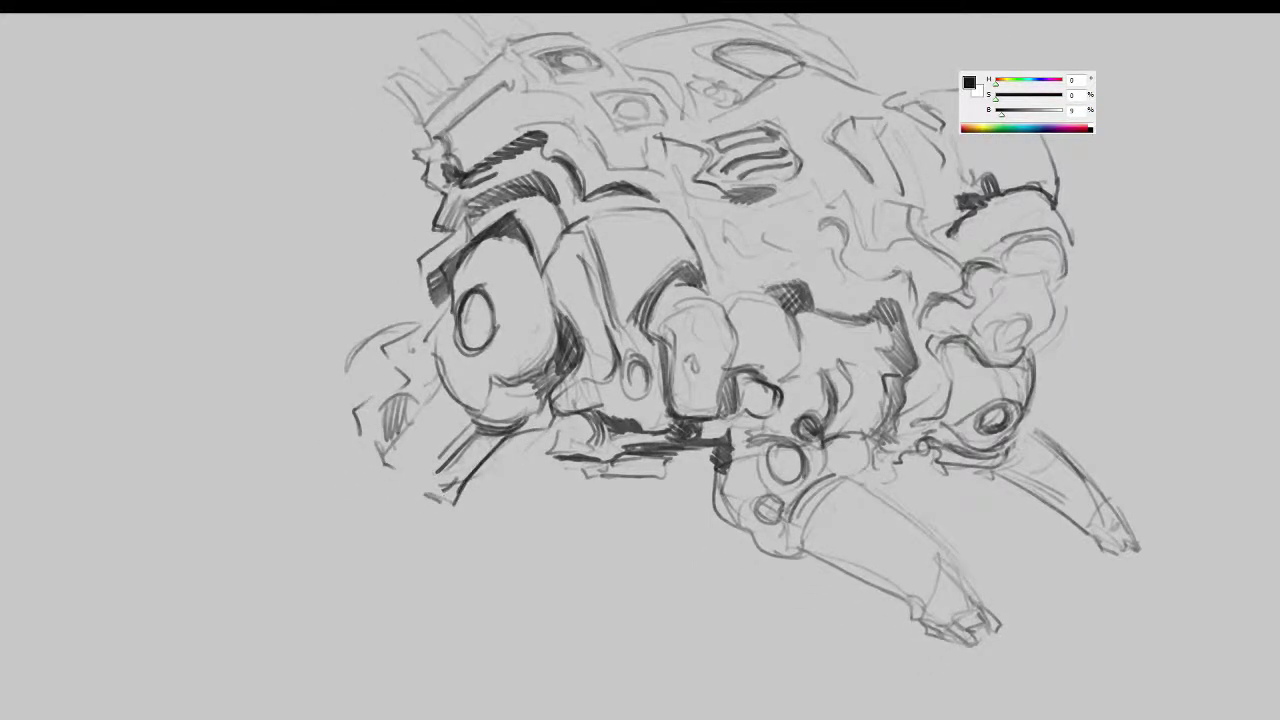
{"action": "left_click_drag", "start_coordinate": [450, 443], "coordinate": [420, 487]}
{"action": "left_click_drag", "start_coordinate": [400, 466], "coordinate": [411, 492]}
{"action": "left_click_drag", "start_coordinate": [420, 489], "coordinate": [497, 487]}
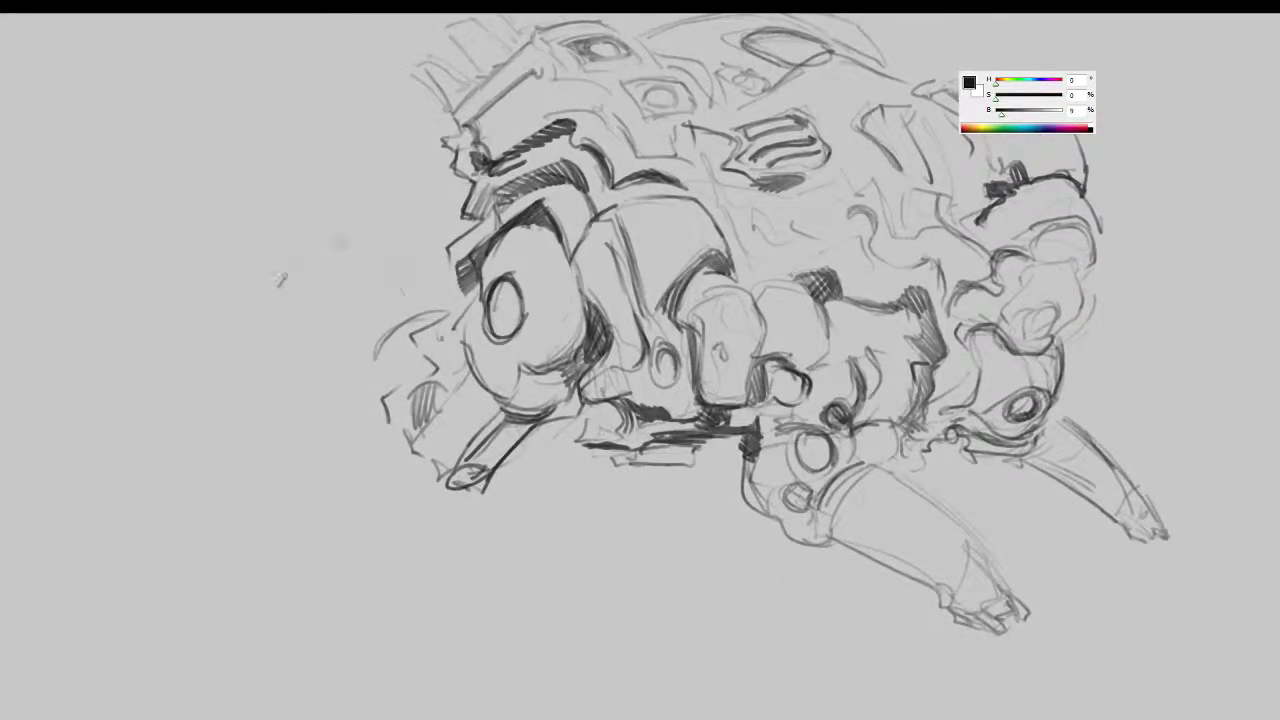
- Lightly sketch the front leg's rounded knee and the tapering lower segment hanging from it
{"action": "left_click_drag", "start_coordinate": [262, 326], "coordinate": [294, 356]}
{"action": "left_click_drag", "start_coordinate": [238, 318], "coordinate": [294, 242]}
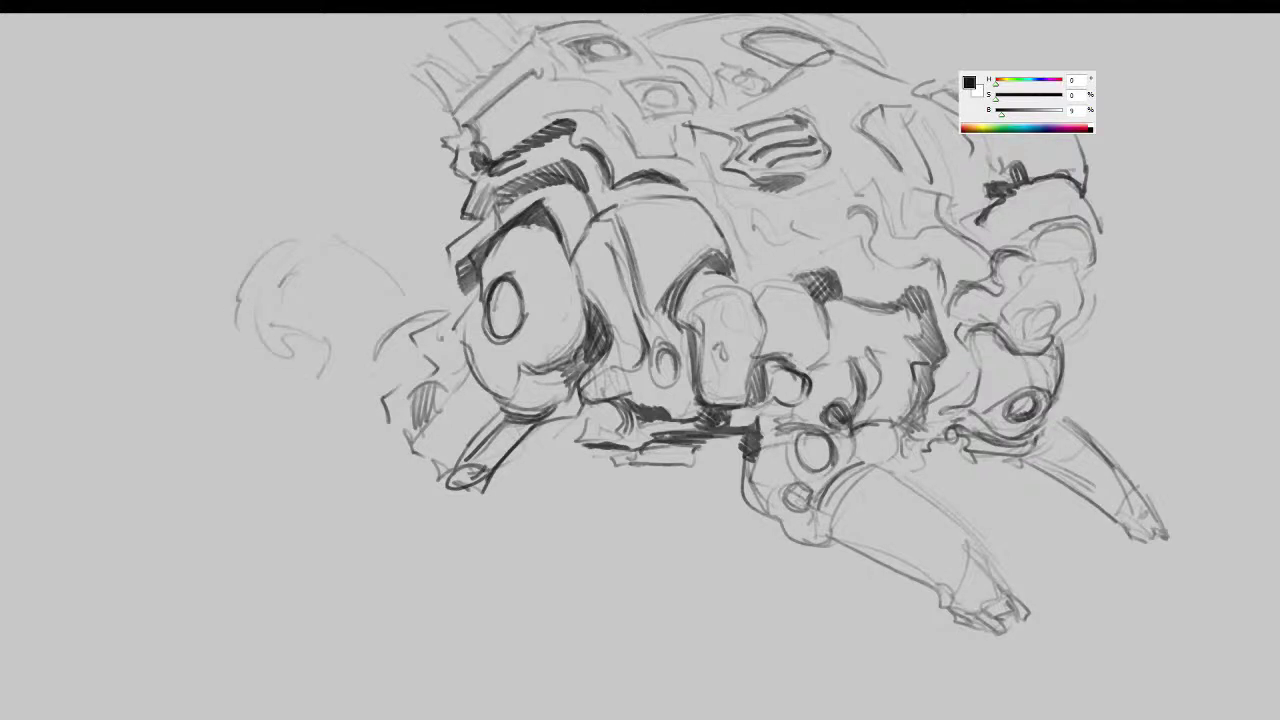
{"action": "left_click_drag", "start_coordinate": [230, 364], "coordinate": [214, 424]}
{"action": "left_click_drag", "start_coordinate": [292, 404], "coordinate": [236, 476]}
{"action": "mouse_move", "coordinate": [210, 416]}
{"action": "left_mouse_down"}
{"action": "mouse_move", "coordinate": [200, 478]}
{"action": "mouse_move", "coordinate": [226, 498]}
{"action": "left_mouse_up"}
{"action": "left_click_drag", "start_coordinate": [258, 370], "coordinate": [318, 362]}
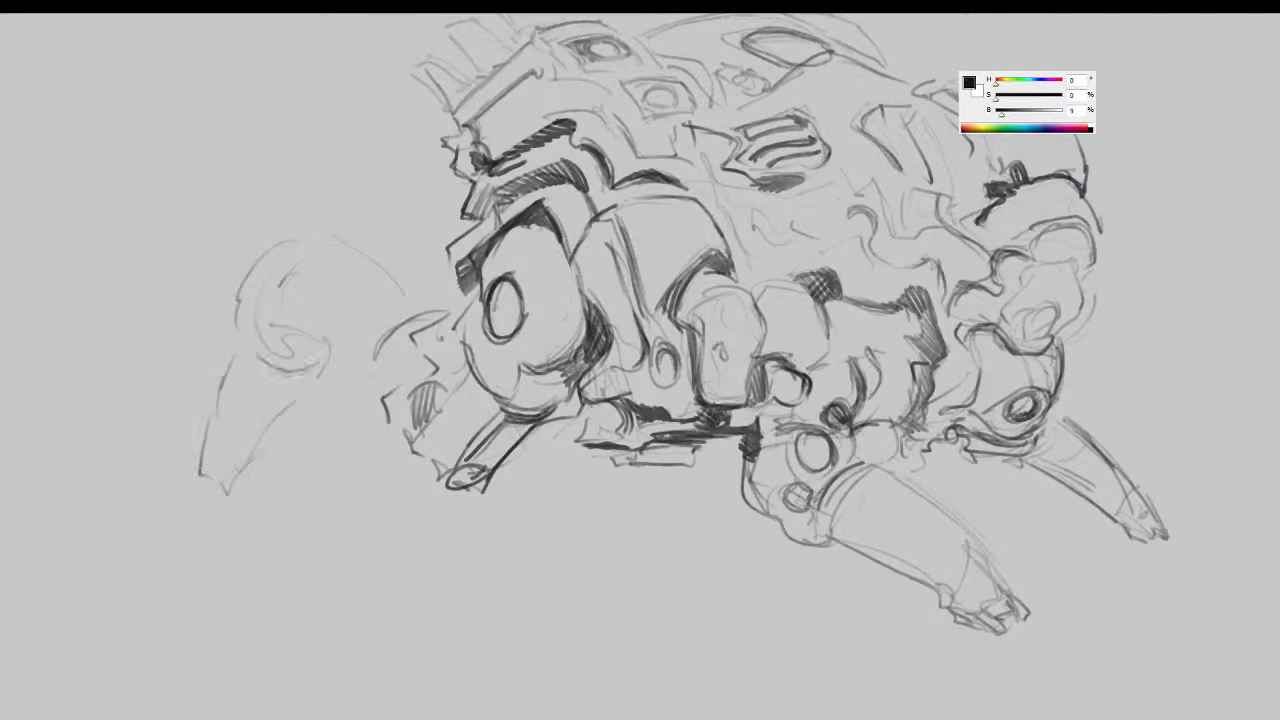
- Add an oval joint inside the knee and pointed armor spikes above and in front of it
{"action": "left_click_drag", "start_coordinate": [270, 300], "coordinate": [276, 352]}
{"action": "mouse_move", "coordinate": [240, 280]}
{"action": "left_mouse_down"}
{"action": "mouse_move", "coordinate": [324, 212]}
{"action": "mouse_move", "coordinate": [324, 236]}
{"action": "left_mouse_up"}
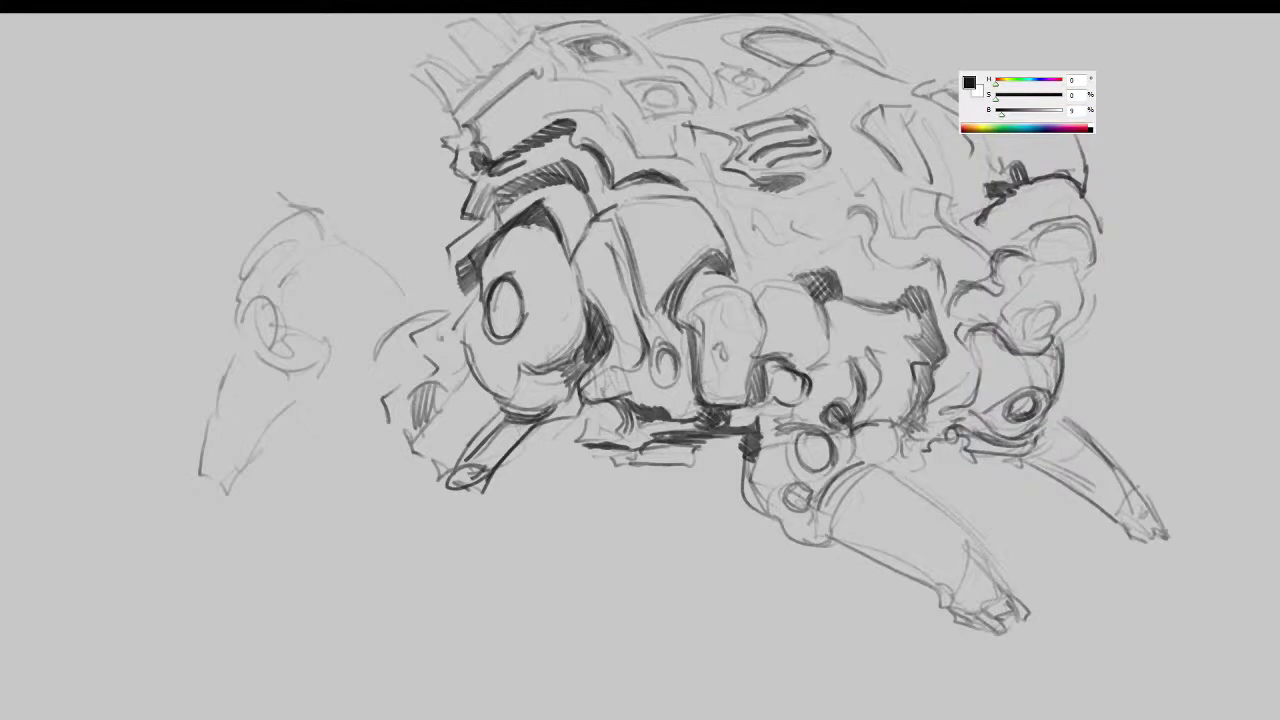
{"action": "left_click_drag", "start_coordinate": [234, 222], "coordinate": [278, 196]}
{"action": "mouse_move", "coordinate": [234, 244]}
{"action": "left_mouse_down"}
{"action": "mouse_move", "coordinate": [270, 237]}
{"action": "mouse_move", "coordinate": [226, 276]}
{"action": "mouse_move", "coordinate": [222, 336]}
{"action": "left_mouse_up"}
- Connect the knee to the elbow with curved upper-segment contours, and hatch the dark gap between them
{"action": "mouse_move", "coordinate": [290, 270]}
{"action": "left_mouse_down"}
{"action": "mouse_move", "coordinate": [302, 258]}
{"action": "mouse_move", "coordinate": [360, 266]}
{"action": "left_mouse_up"}
{"action": "mouse_move", "coordinate": [284, 262]}
{"action": "left_mouse_down"}
{"action": "mouse_move", "coordinate": [318, 378]}
{"action": "mouse_move", "coordinate": [364, 410]}
{"action": "left_mouse_up"}
{"action": "mouse_move", "coordinate": [412, 310]}
{"action": "left_mouse_down"}
{"action": "mouse_move", "coordinate": [364, 360]}
{"action": "mouse_move", "coordinate": [420, 316]}
{"action": "left_mouse_up"}
{"action": "mouse_move", "coordinate": [382, 372]}
{"action": "left_mouse_down"}
{"action": "mouse_move", "coordinate": [428, 316]}
{"action": "mouse_move", "coordinate": [400, 334]}
{"action": "mouse_move", "coordinate": [428, 352]}
{"action": "mouse_move", "coordinate": [428, 316]}
{"action": "mouse_move", "coordinate": [446, 308]}
{"action": "mouse_move", "coordinate": [398, 328]}
{"action": "left_mouse_up"}
{"action": "left_click_drag", "start_coordinate": [388, 368], "coordinate": [370, 420]}
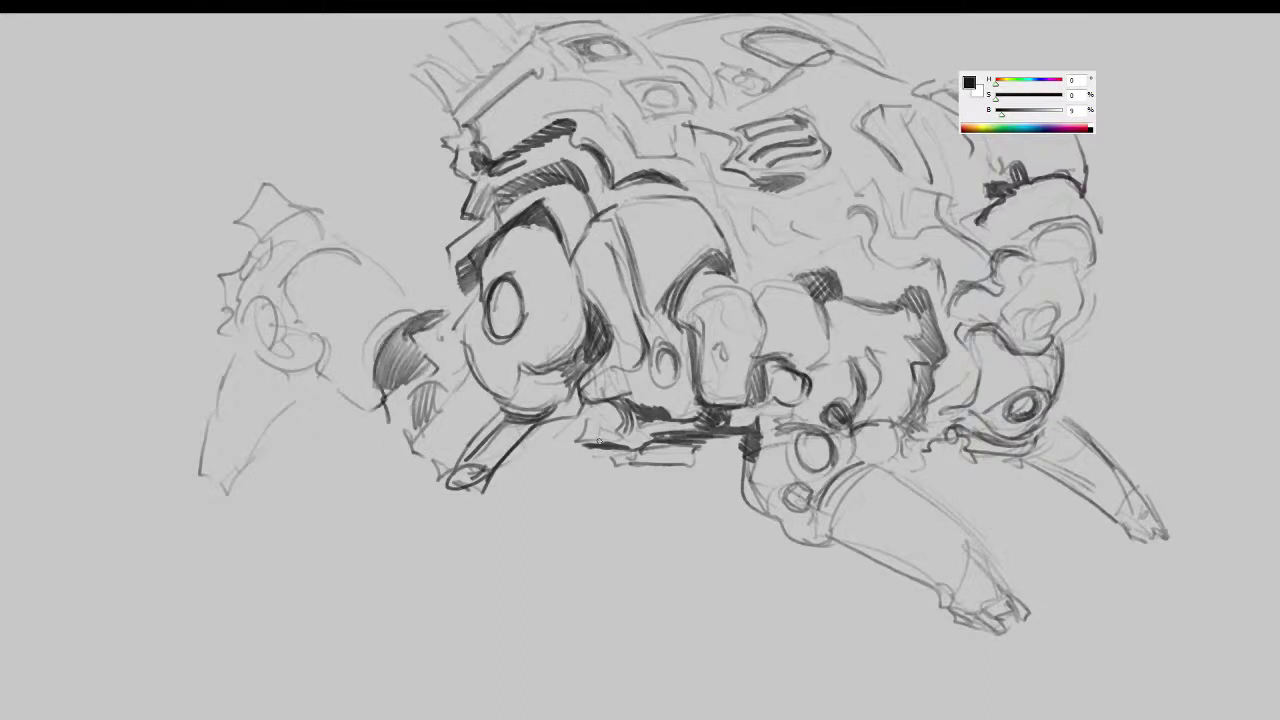
- Look through the Desktop's image previews in the Open dialog, including cubes.jpg and robotcat_thing.jpg
{"action": "key", "text": "ctrl+o"}
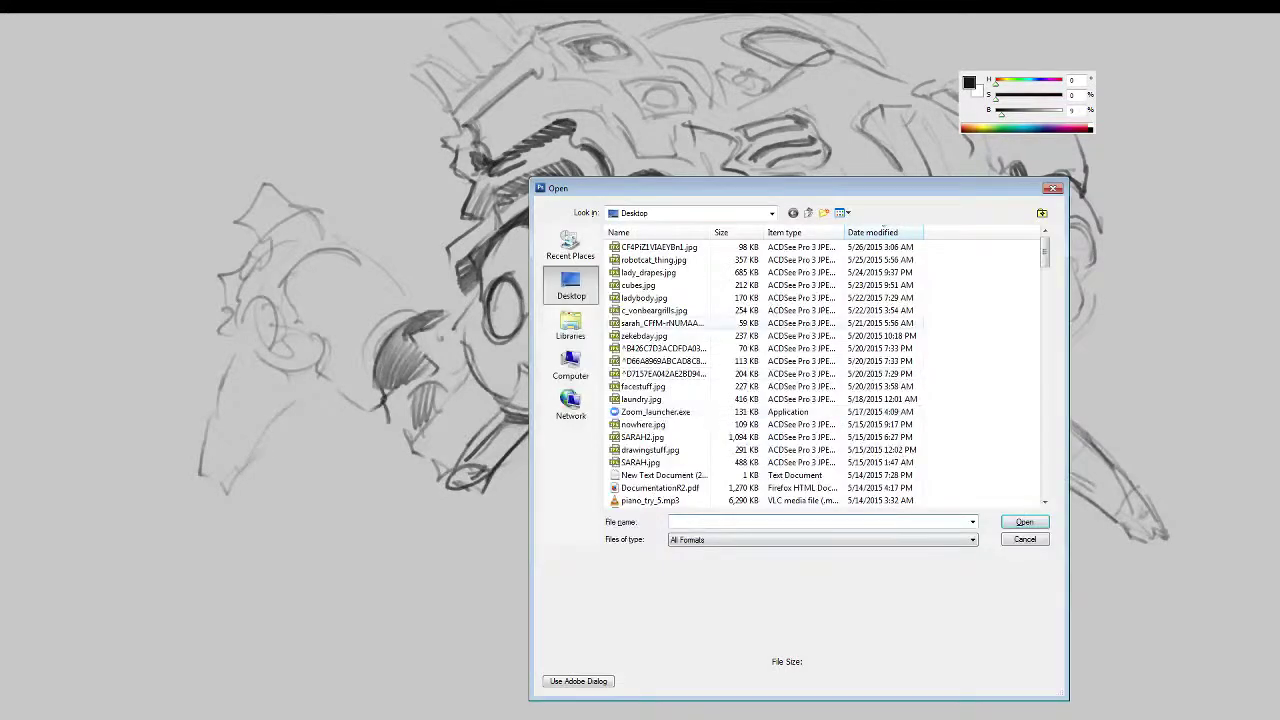
{"action": "left_click", "coordinate": [690, 336]}
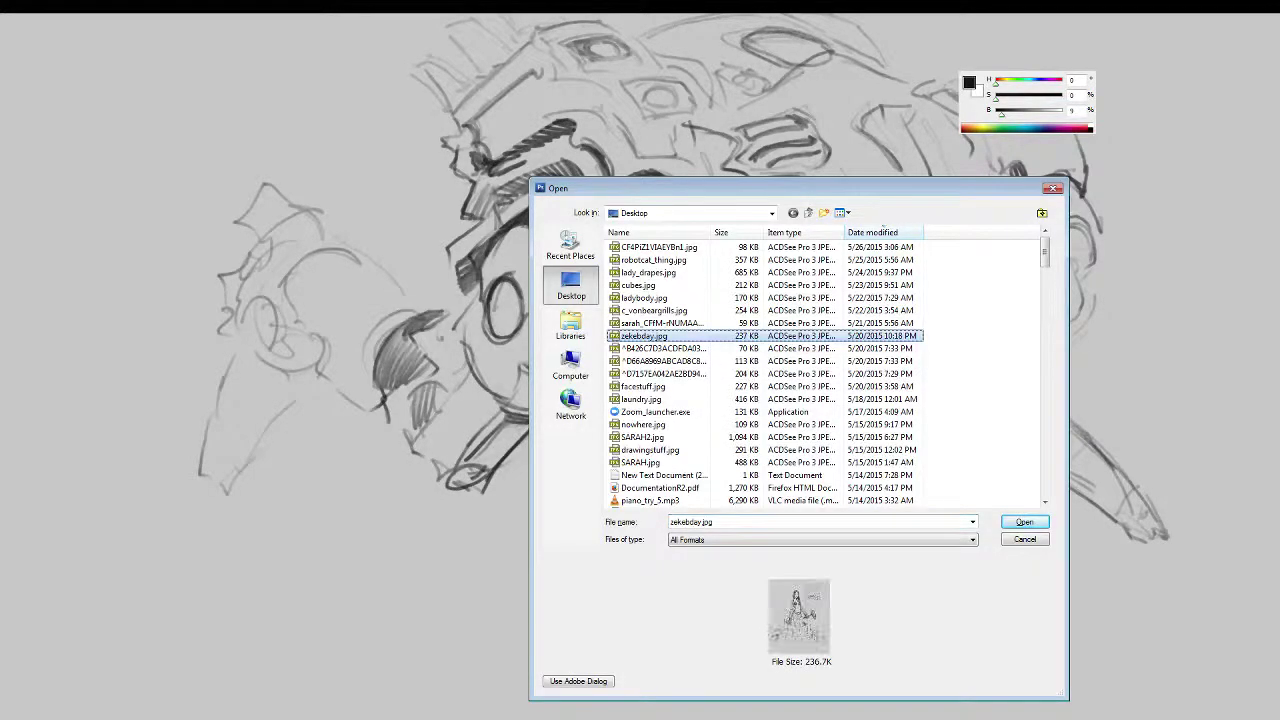
{"action": "key", "text": "Up"}
{"action": "key", "text": "Up"}
{"action": "key", "text": "Up"}
{"action": "key", "text": "Up"}
{"action": "key", "text": "Up"}
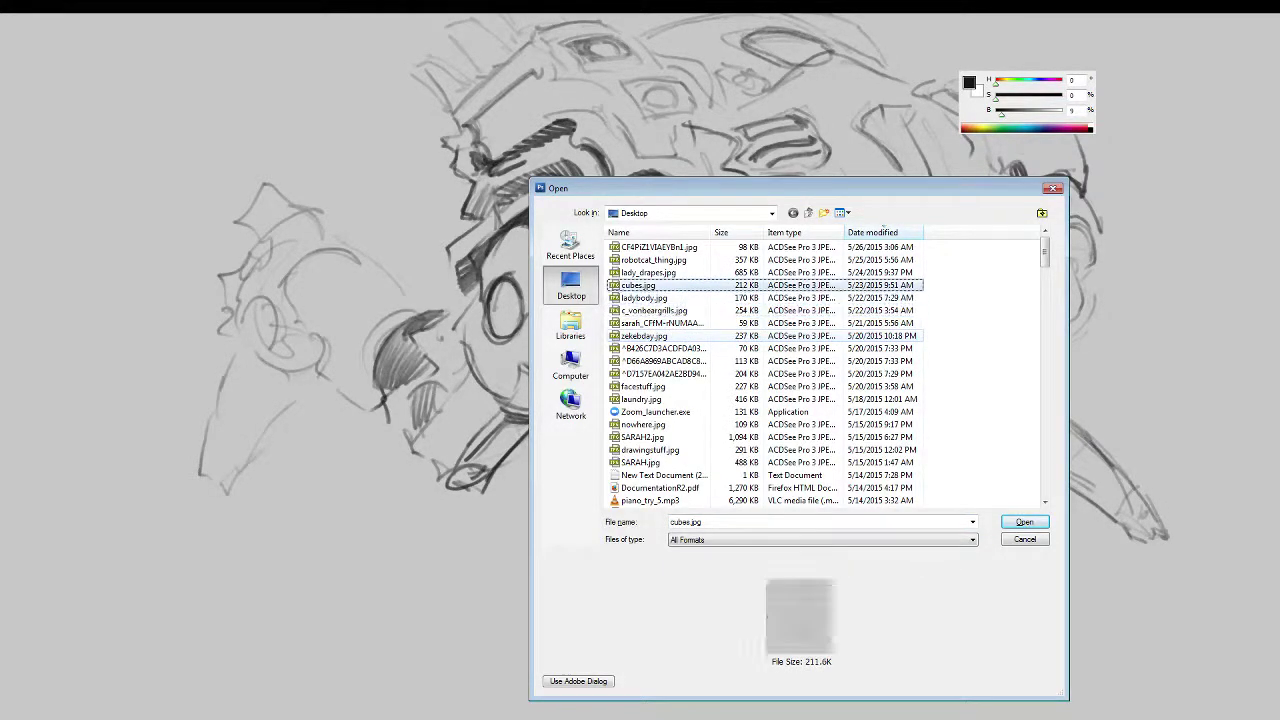
{"action": "key", "text": "Up"}
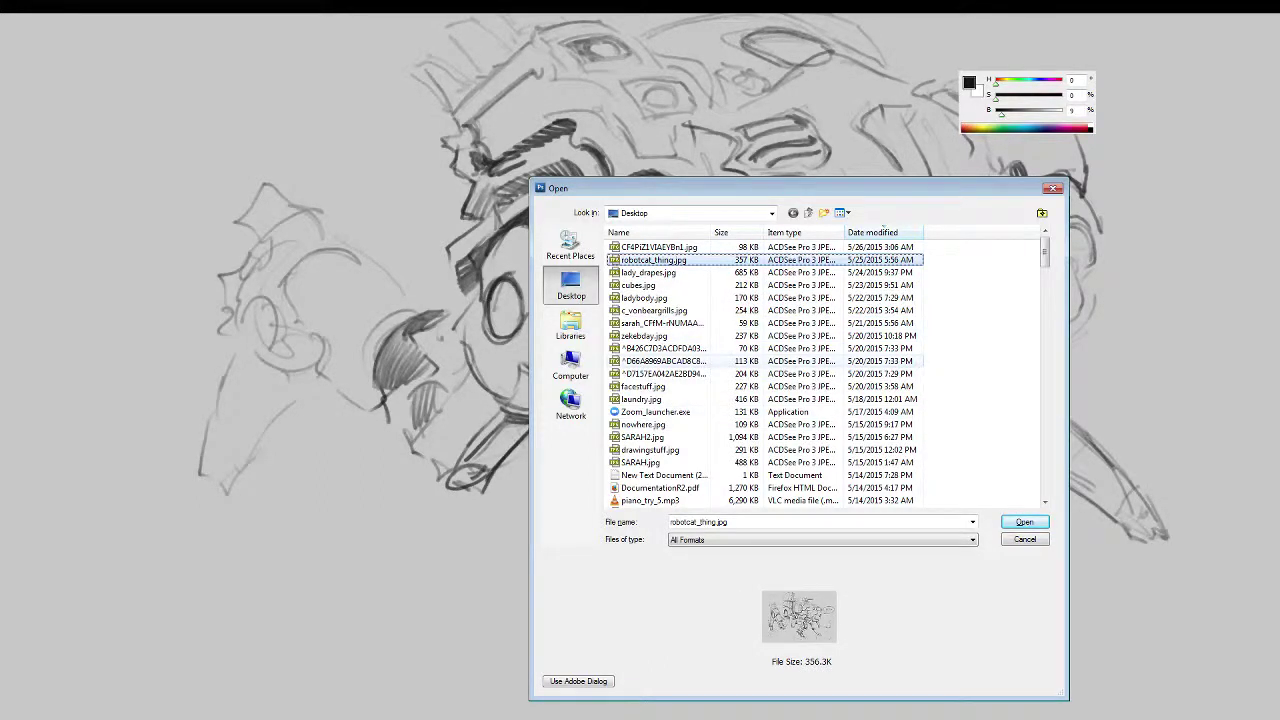
{"action": "key", "text": "Up"}
{"action": "key", "text": "Return"}
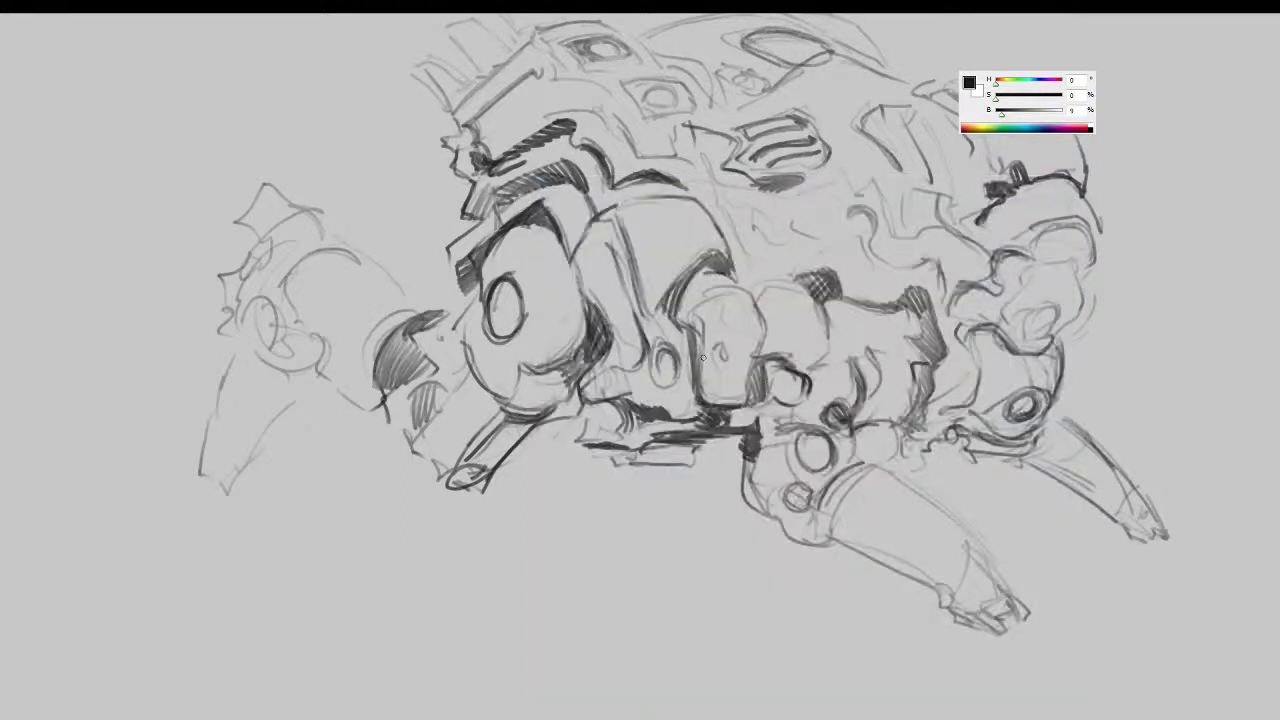
- Draw the curved underside of the front leg's upper segment and round off the elbow beneath the hatched gap
{"action": "left_click_drag", "start_coordinate": [600, 490], "coordinate": [641, 470]}
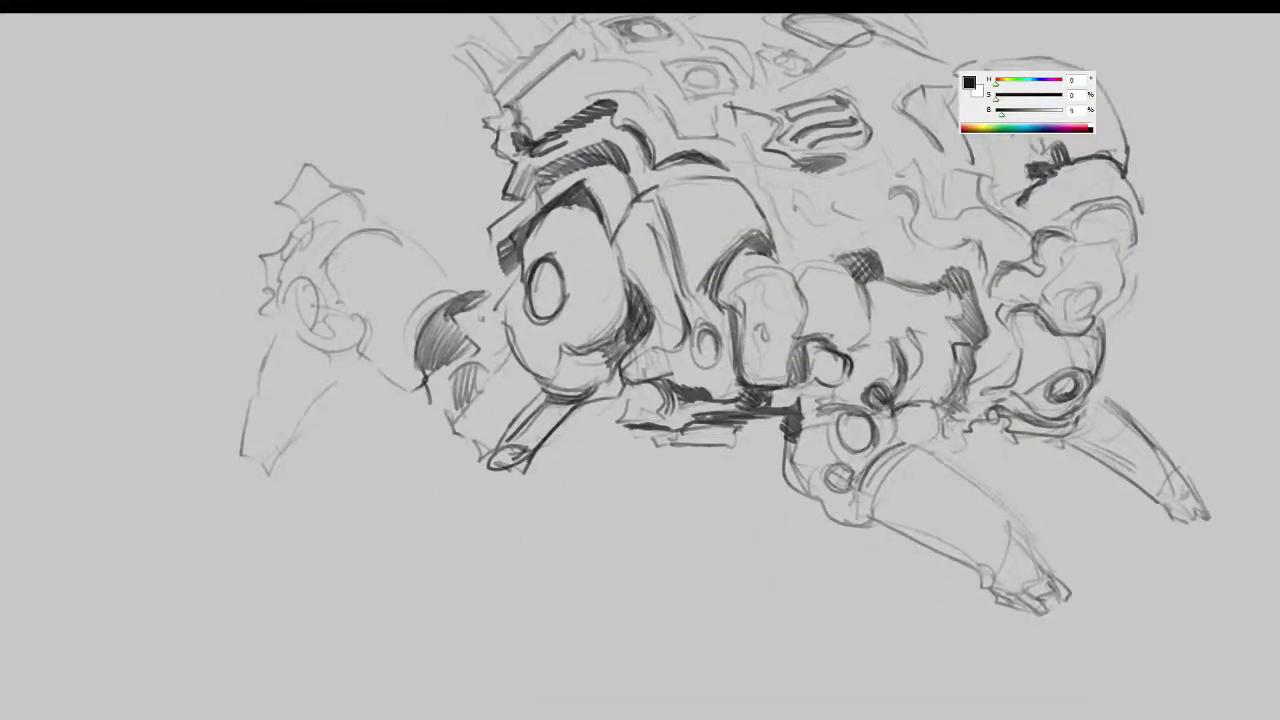
{"action": "left_click_drag", "start_coordinate": [435, 418], "coordinate": [493, 466]}
{"action": "left_click_drag", "start_coordinate": [365, 385], "coordinate": [430, 415]}
{"action": "left_click_drag", "start_coordinate": [347, 338], "coordinate": [384, 399]}
{"action": "left_click_drag", "start_coordinate": [378, 388], "coordinate": [412, 414]}
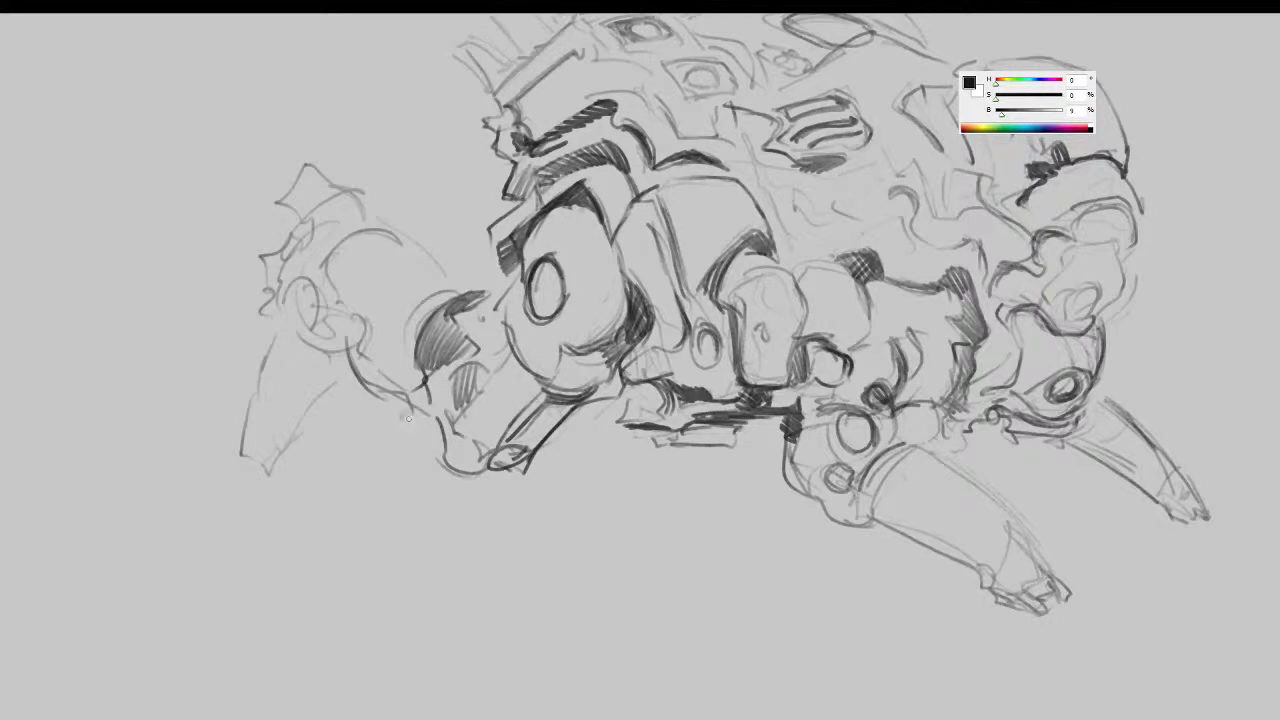
- Firm up the knee's oval joint and hatch beside it, and outline the lower segment down to a narrow ankle
{"action": "mouse_move", "coordinate": [354, 316]}
{"action": "left_mouse_down"}
{"action": "mouse_move", "coordinate": [350, 330]}
{"action": "mouse_move", "coordinate": [340, 322]}
{"action": "left_mouse_up"}
{"action": "mouse_move", "coordinate": [308, 279]}
{"action": "left_mouse_down"}
{"action": "mouse_move", "coordinate": [317, 304]}
{"action": "mouse_move", "coordinate": [306, 280]}
{"action": "left_mouse_up"}
{"action": "mouse_move", "coordinate": [306, 290]}
{"action": "left_mouse_down"}
{"action": "mouse_move", "coordinate": [320, 292]}
{"action": "mouse_move", "coordinate": [295, 322]}
{"action": "mouse_move", "coordinate": [252, 468]}
{"action": "left_mouse_up"}
{"action": "mouse_move", "coordinate": [332, 386]}
{"action": "left_mouse_down"}
{"action": "mouse_move", "coordinate": [296, 440]}
{"action": "mouse_move", "coordinate": [324, 392]}
{"action": "left_mouse_up"}
{"action": "mouse_move", "coordinate": [306, 426]}
{"action": "left_mouse_down"}
{"action": "mouse_move", "coordinate": [284, 474]}
{"action": "mouse_move", "coordinate": [256, 494]}
{"action": "left_mouse_up"}
{"action": "mouse_move", "coordinate": [282, 466]}
{"action": "left_mouse_down"}
{"action": "mouse_move", "coordinate": [280, 490]}
{"action": "mouse_move", "coordinate": [288, 462]}
{"action": "left_mouse_up"}
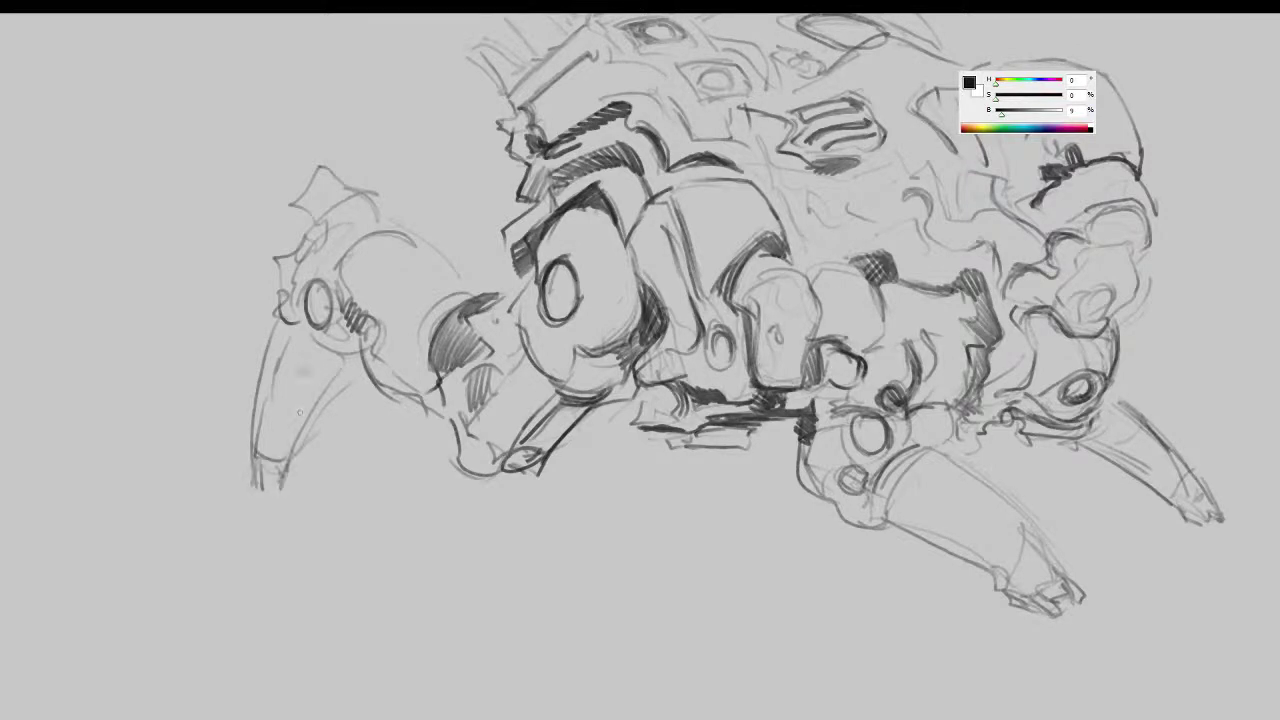
{"action": "left_click_drag", "start_coordinate": [287, 336], "coordinate": [258, 458]}
{"action": "left_click_drag", "start_coordinate": [265, 418], "coordinate": [258, 456]}
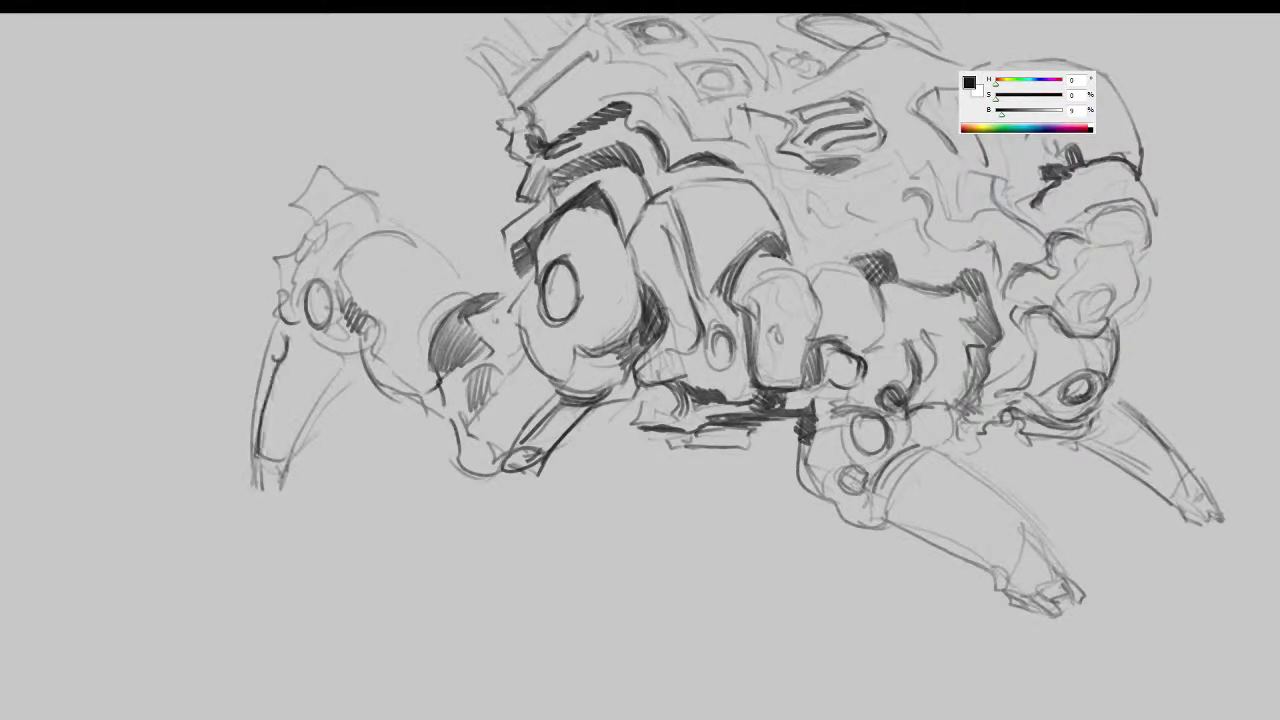
- Detail the front leg's lower segment with firm contours, round pivots around the knee and a band across the ankle
{"action": "left_click_drag", "start_coordinate": [273, 384], "coordinate": [263, 416]}
{"action": "left_click_drag", "start_coordinate": [310, 365], "coordinate": [305, 454]}
{"action": "mouse_move", "coordinate": [302, 320]}
{"action": "left_mouse_down"}
{"action": "mouse_move", "coordinate": [312, 323]}
{"action": "mouse_move", "coordinate": [291, 347]}
{"action": "mouse_move", "coordinate": [292, 326]}
{"action": "left_mouse_up"}
{"action": "mouse_move", "coordinate": [292, 342]}
{"action": "left_mouse_down"}
{"action": "mouse_move", "coordinate": [266, 392]}
{"action": "mouse_move", "coordinate": [248, 546]}
{"action": "left_mouse_up"}
{"action": "mouse_move", "coordinate": [276, 428]}
{"action": "left_mouse_down"}
{"action": "mouse_move", "coordinate": [264, 446]}
{"action": "mouse_move", "coordinate": [278, 430]}
{"action": "mouse_move", "coordinate": [360, 424]}
{"action": "mouse_move", "coordinate": [292, 576]}
{"action": "left_mouse_up"}
{"action": "left_click_drag", "start_coordinate": [256, 550], "coordinate": [302, 558]}
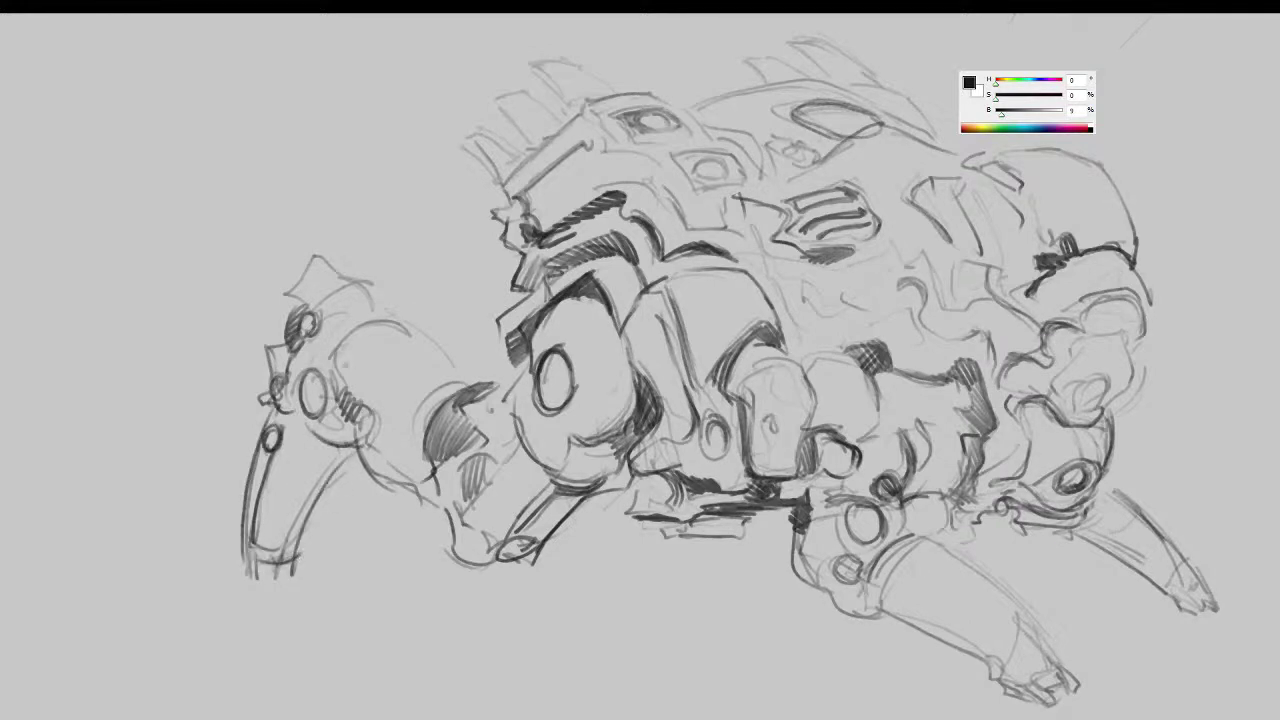
- Firm up the rounded outline of the front leg's upper segment, hatch the notch above it and add a small bolt circle
{"action": "mouse_move", "coordinate": [334, 382]}
{"action": "left_mouse_down"}
{"action": "mouse_move", "coordinate": [368, 316]}
{"action": "mouse_move", "coordinate": [391, 320]}
{"action": "left_mouse_up"}
{"action": "mouse_move", "coordinate": [334, 320]}
{"action": "left_mouse_down"}
{"action": "mouse_move", "coordinate": [333, 333]}
{"action": "mouse_move", "coordinate": [412, 318]}
{"action": "mouse_move", "coordinate": [462, 380]}
{"action": "mouse_move", "coordinate": [418, 450]}
{"action": "mouse_move", "coordinate": [467, 392]}
{"action": "left_mouse_up"}
{"action": "left_click_drag", "start_coordinate": [360, 412], "coordinate": [368, 421]}
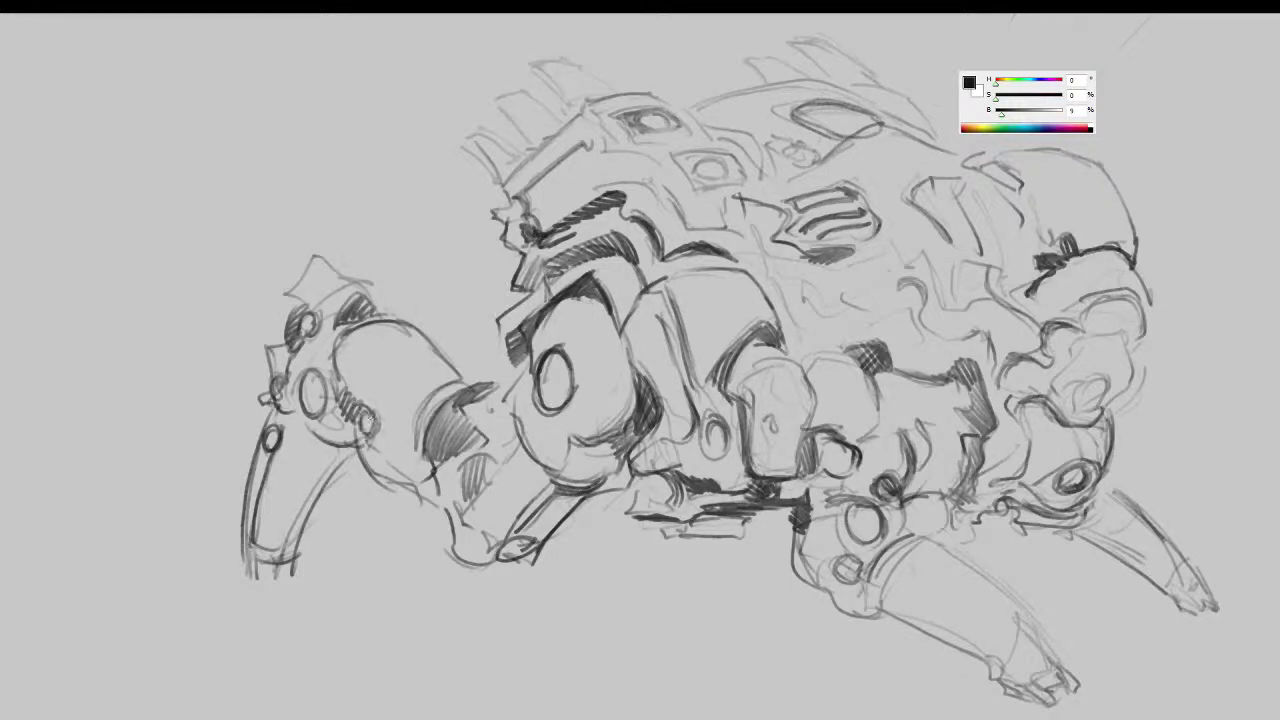
- Darken the inner contour of the front leg's lower segment and close off the short ankle end
{"action": "mouse_move", "coordinate": [338, 345]}
{"action": "left_mouse_down"}
{"action": "mouse_move", "coordinate": [345, 408]}
{"action": "mouse_move", "coordinate": [310, 415]}
{"action": "mouse_move", "coordinate": [303, 383]}
{"action": "left_mouse_up"}
{"action": "mouse_move", "coordinate": [312, 452]}
{"action": "left_mouse_down"}
{"action": "mouse_move", "coordinate": [352, 447]}
{"action": "mouse_move", "coordinate": [313, 491]}
{"action": "mouse_move", "coordinate": [295, 556]}
{"action": "left_mouse_up"}
{"action": "left_click_drag", "start_coordinate": [318, 482], "coordinate": [291, 556]}
{"action": "mouse_move", "coordinate": [359, 509]}
{"action": "left_mouse_down"}
{"action": "mouse_move", "coordinate": [348, 517]}
{"action": "mouse_move", "coordinate": [374, 463]}
{"action": "left_mouse_up"}
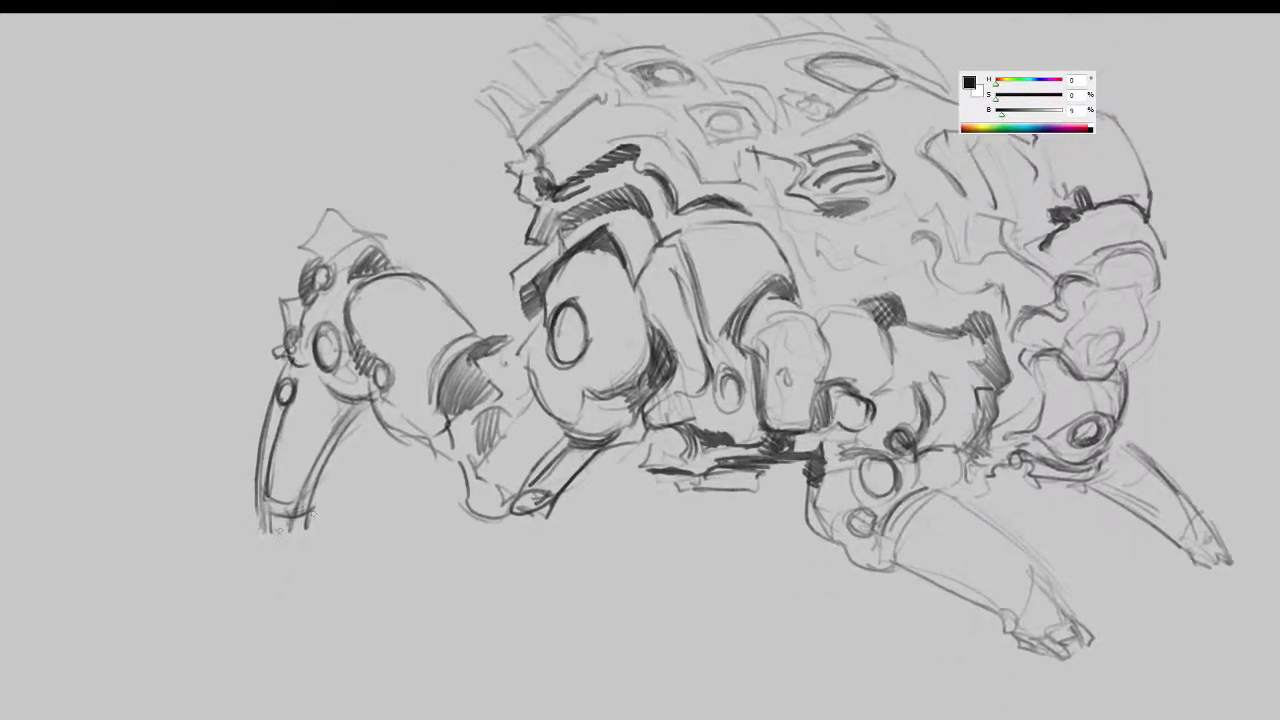
{"action": "left_click_drag", "start_coordinate": [400, 517], "coordinate": [398, 514]}
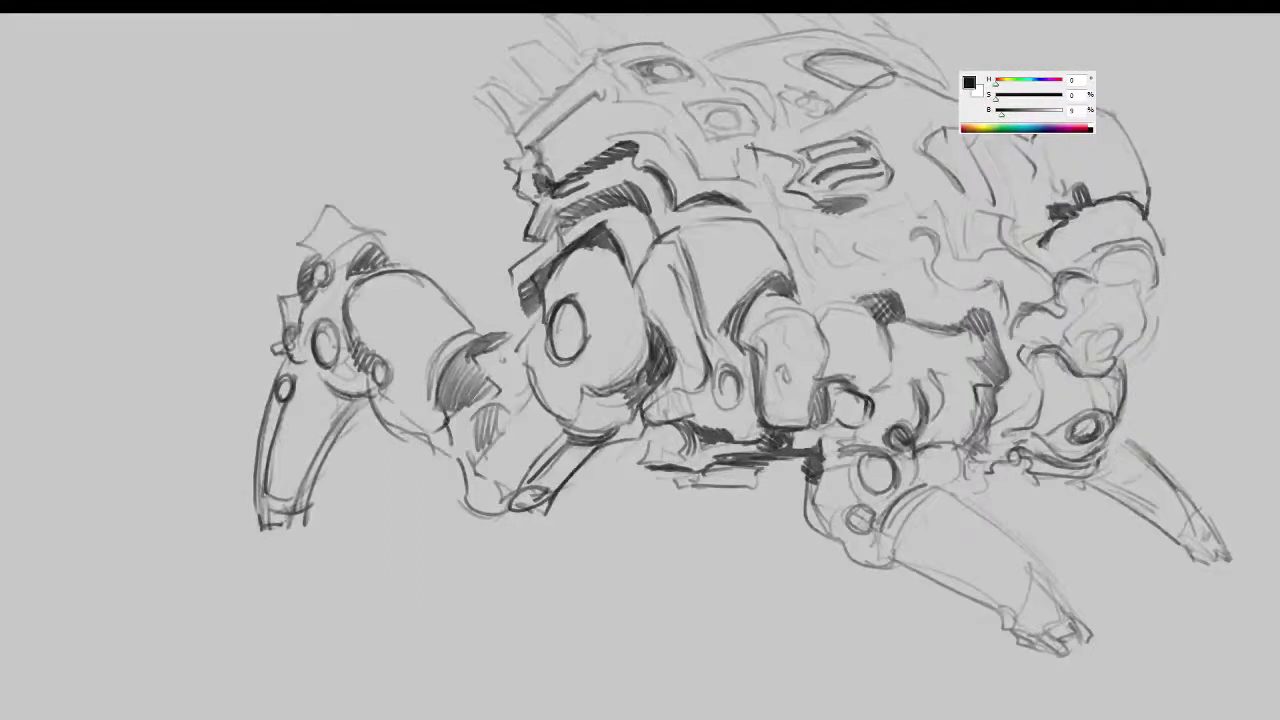
- Strengthen the jagged contours around the front leg's hatched joint gaps and round off the elbow cap underneath
{"action": "left_click_drag", "start_coordinate": [470, 395], "coordinate": [446, 428]}
{"action": "left_click_drag", "start_coordinate": [446, 368], "coordinate": [432, 430]}
{"action": "mouse_move", "coordinate": [436, 398]}
{"action": "left_mouse_down"}
{"action": "mouse_move", "coordinate": [506, 338]}
{"action": "mouse_move", "coordinate": [476, 382]}
{"action": "mouse_move", "coordinate": [498, 344]}
{"action": "left_mouse_up"}
{"action": "mouse_move", "coordinate": [526, 306]}
{"action": "left_mouse_down"}
{"action": "mouse_move", "coordinate": [464, 430]}
{"action": "mouse_move", "coordinate": [466, 464]}
{"action": "left_mouse_up"}
{"action": "mouse_move", "coordinate": [486, 404]}
{"action": "left_mouse_down"}
{"action": "mouse_move", "coordinate": [468, 476]}
{"action": "mouse_move", "coordinate": [450, 472]}
{"action": "mouse_move", "coordinate": [472, 512]}
{"action": "mouse_move", "coordinate": [526, 534]}
{"action": "mouse_move", "coordinate": [500, 537]}
{"action": "left_mouse_up"}
{"action": "mouse_move", "coordinate": [653, 525]}
{"action": "left_mouse_down"}
{"action": "mouse_move", "coordinate": [569, 540]}
{"action": "mouse_move", "coordinate": [597, 506]}
{"action": "left_mouse_up"}
{"action": "left_click_drag", "start_coordinate": [582, 436], "coordinate": [565, 456]}
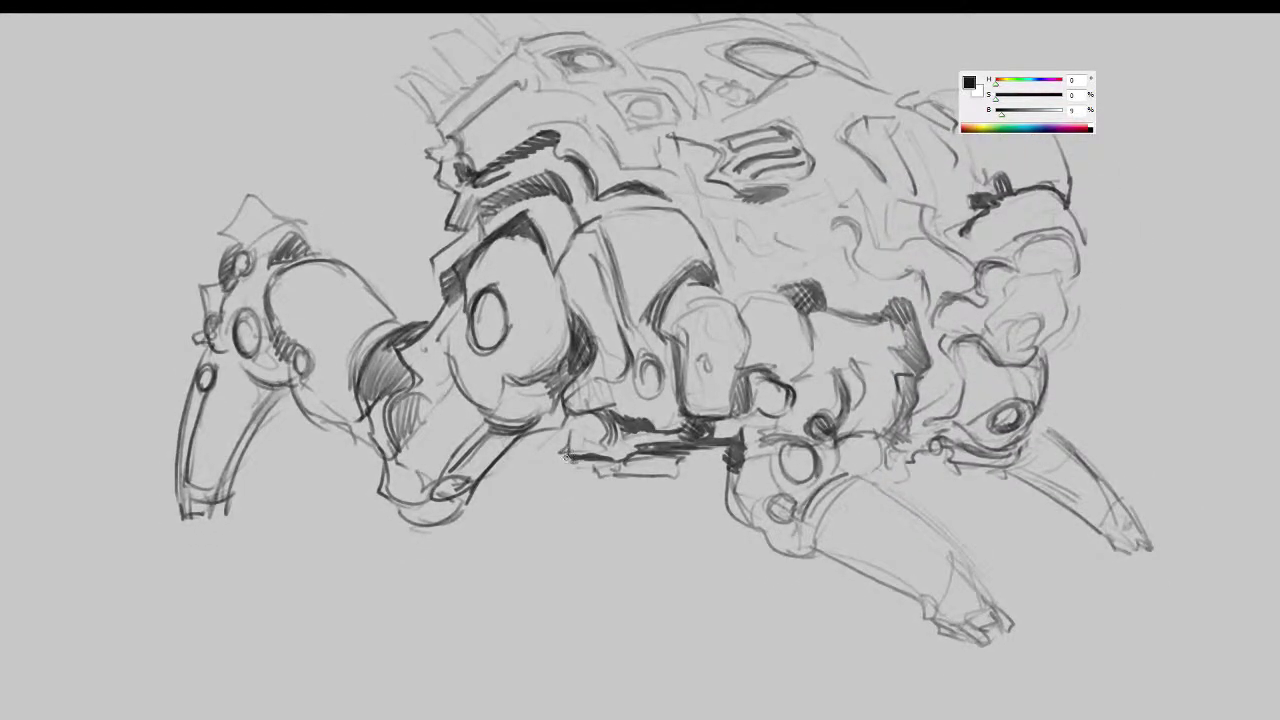
{"action": "left_click_drag", "start_coordinate": [613, 490], "coordinate": [621, 481]}
- Flip the canvas horizontally and add a round bolt and darker edges to the block under the belly
{"action": "key", "text": "ctrl+shift+h"}
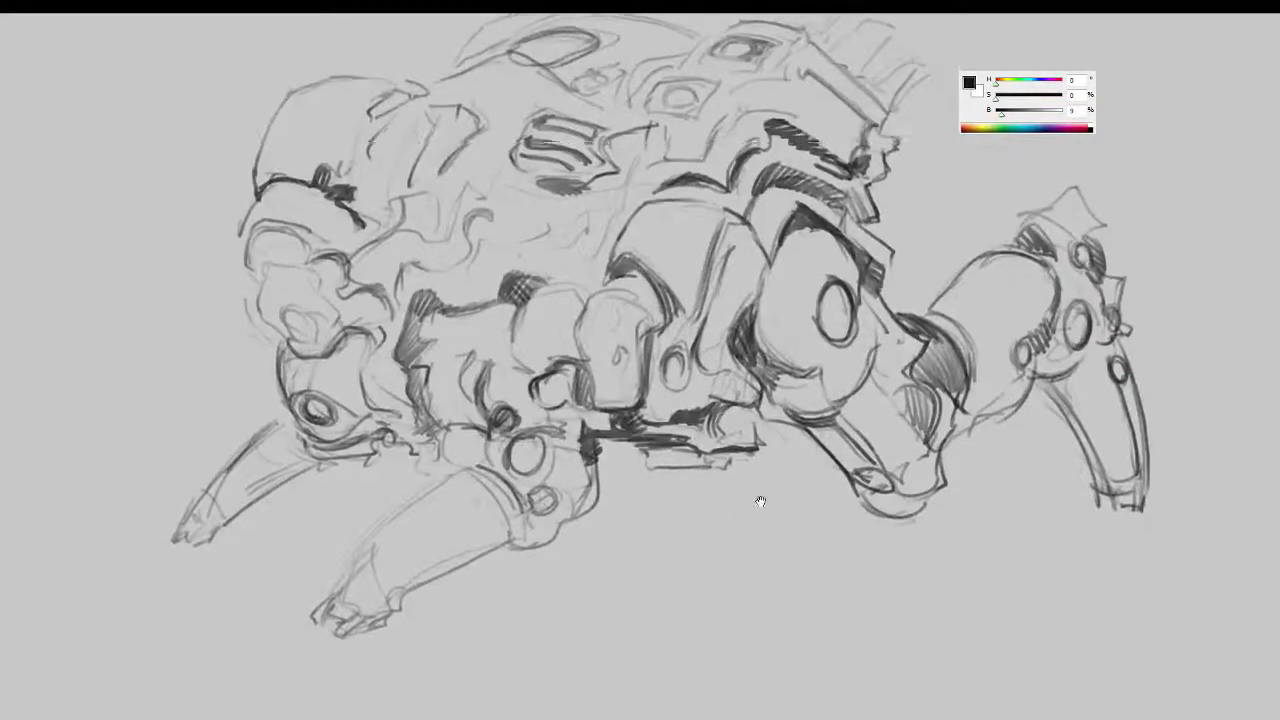
{"action": "left_click_drag", "start_coordinate": [760, 500], "coordinate": [754, 530]}
{"action": "mouse_move", "coordinate": [764, 292]}
{"action": "left_mouse_down"}
{"action": "mouse_move", "coordinate": [734, 372]}
{"action": "mouse_move", "coordinate": [738, 394]}
{"action": "mouse_move", "coordinate": [769, 404]}
{"action": "mouse_move", "coordinate": [770, 436]}
{"action": "mouse_move", "coordinate": [712, 466]}
{"action": "mouse_move", "coordinate": [748, 468]}
{"action": "mouse_move", "coordinate": [716, 502]}
{"action": "mouse_move", "coordinate": [697, 500]}
{"action": "mouse_move", "coordinate": [759, 469]}
{"action": "left_mouse_up"}
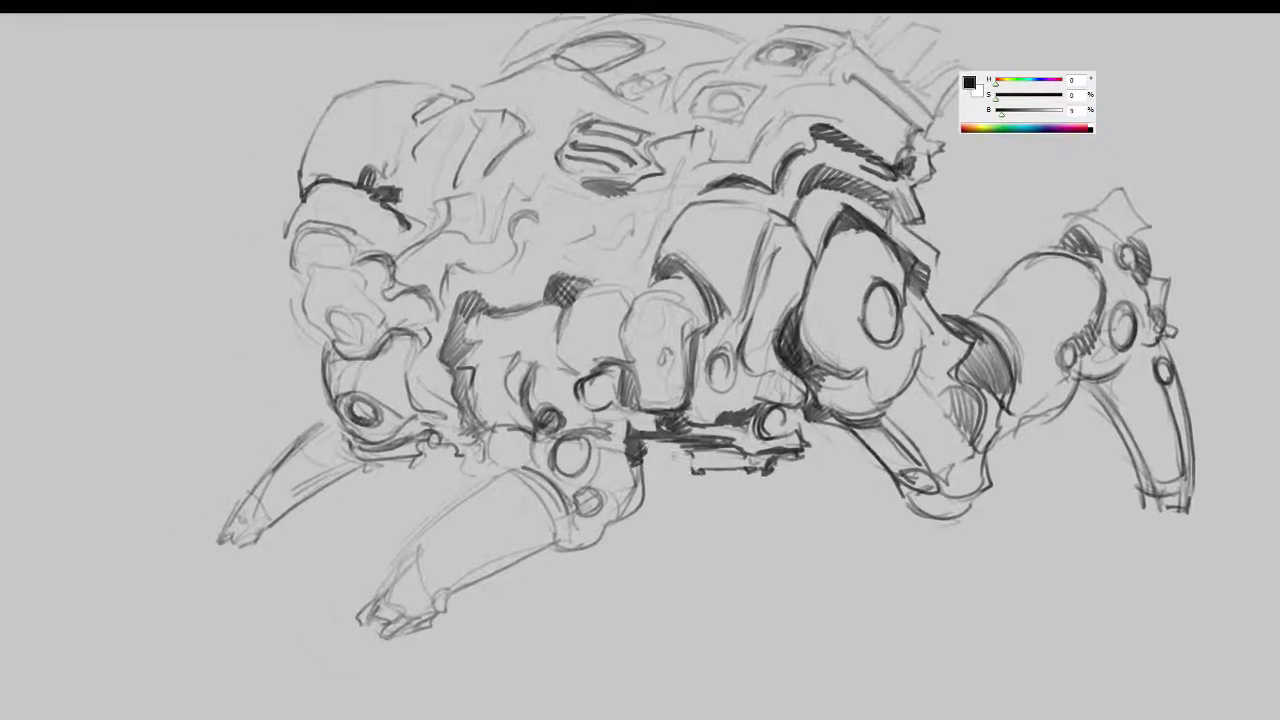
- Firm up the near rear leg with a dark joint edge, a shaded cuff, stronger lower contours and an angular ankle plate
{"action": "left_click_drag", "start_coordinate": [636, 456], "coordinate": [634, 492]}
{"action": "mouse_move", "coordinate": [654, 437]}
{"action": "left_mouse_down"}
{"action": "mouse_move", "coordinate": [640, 500]}
{"action": "mouse_move", "coordinate": [596, 540]}
{"action": "mouse_move", "coordinate": [444, 595]}
{"action": "mouse_move", "coordinate": [553, 525]}
{"action": "left_mouse_up"}
{"action": "mouse_move", "coordinate": [524, 475]}
{"action": "left_mouse_down"}
{"action": "mouse_move", "coordinate": [508, 497]}
{"action": "mouse_move", "coordinate": [533, 489]}
{"action": "mouse_move", "coordinate": [522, 470]}
{"action": "mouse_move", "coordinate": [540, 468]}
{"action": "mouse_move", "coordinate": [556, 498]}
{"action": "mouse_move", "coordinate": [476, 492]}
{"action": "mouse_move", "coordinate": [402, 546]}
{"action": "mouse_move", "coordinate": [436, 576]}
{"action": "mouse_move", "coordinate": [380, 600]}
{"action": "mouse_move", "coordinate": [412, 611]}
{"action": "left_mouse_up"}
{"action": "mouse_move", "coordinate": [241, 514]}
{"action": "left_mouse_down"}
{"action": "mouse_move", "coordinate": [256, 502]}
{"action": "mouse_move", "coordinate": [254, 526]}
{"action": "left_mouse_up"}
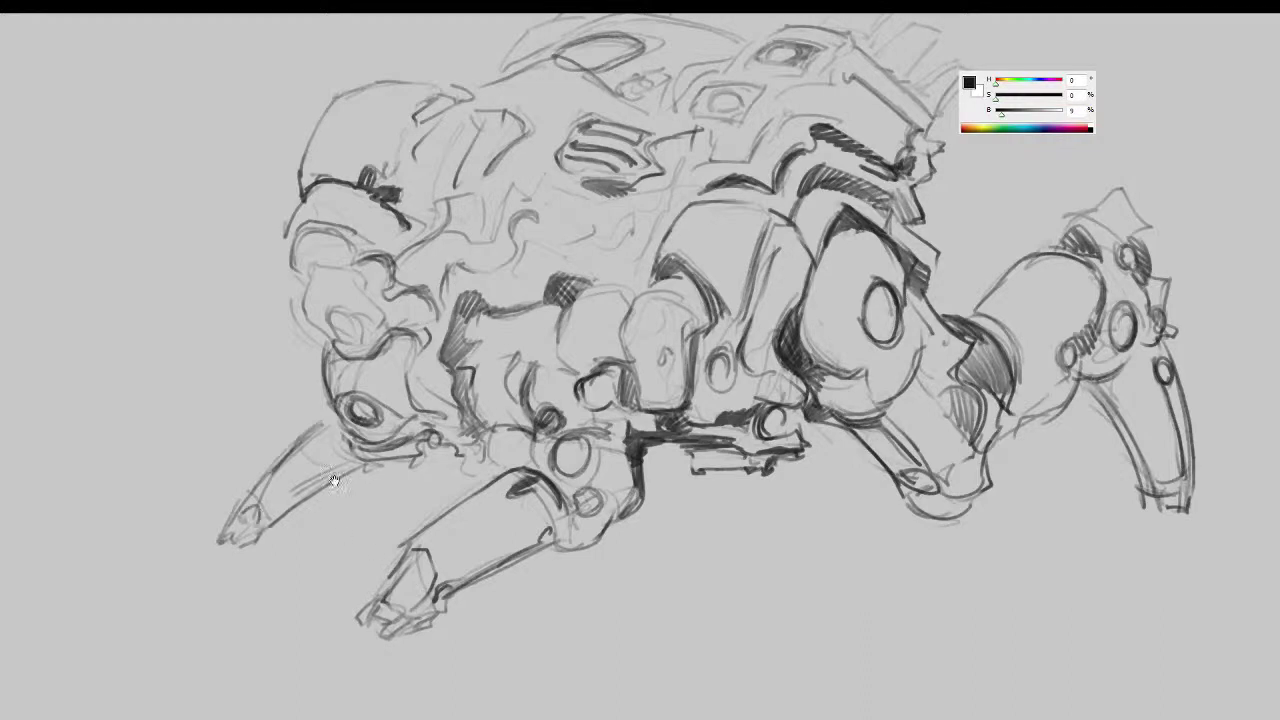
- Outline an angular plate with a round pivot on the far rear leg's upper joint
{"action": "left_click_drag", "start_coordinate": [334, 479], "coordinate": [330, 513]}
{"action": "mouse_move", "coordinate": [342, 344]}
{"action": "left_mouse_down"}
{"action": "mouse_move", "coordinate": [328, 362]}
{"action": "mouse_move", "coordinate": [350, 352]}
{"action": "left_mouse_up"}
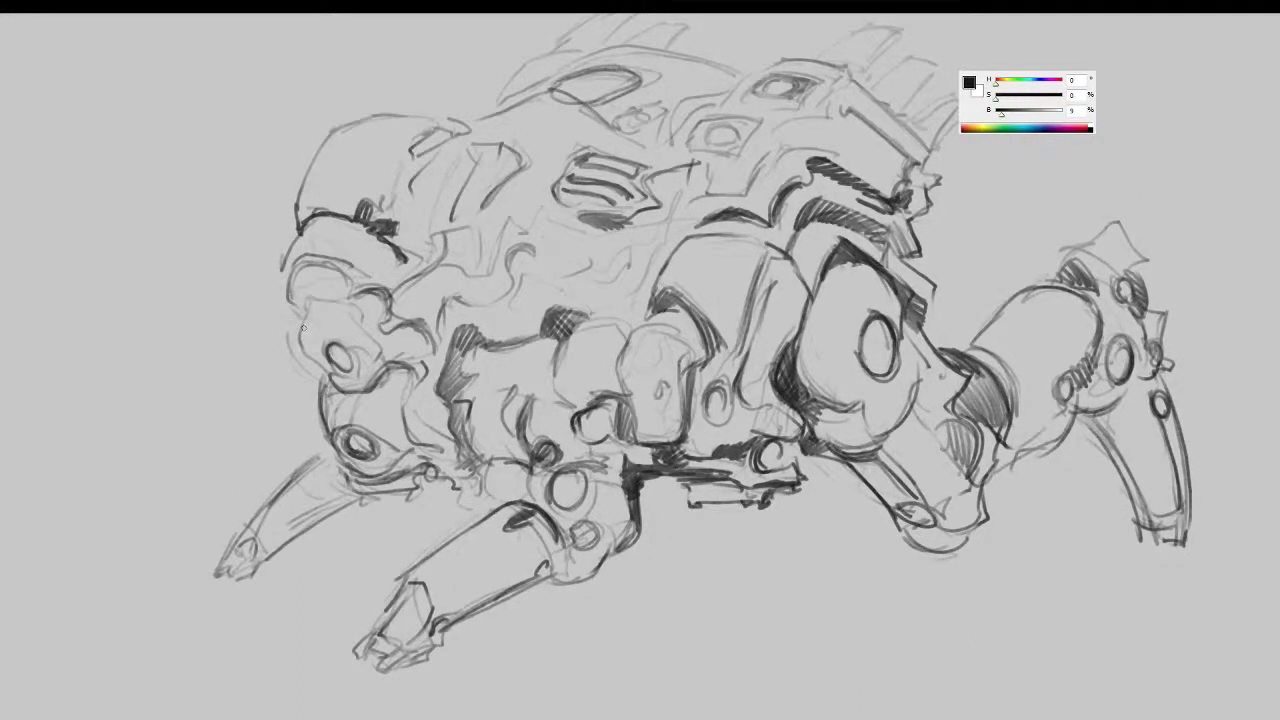
{"action": "mouse_move", "coordinate": [304, 317]}
{"action": "left_mouse_down"}
{"action": "mouse_move", "coordinate": [359, 308]}
{"action": "mouse_move", "coordinate": [368, 433]}
{"action": "left_mouse_up"}
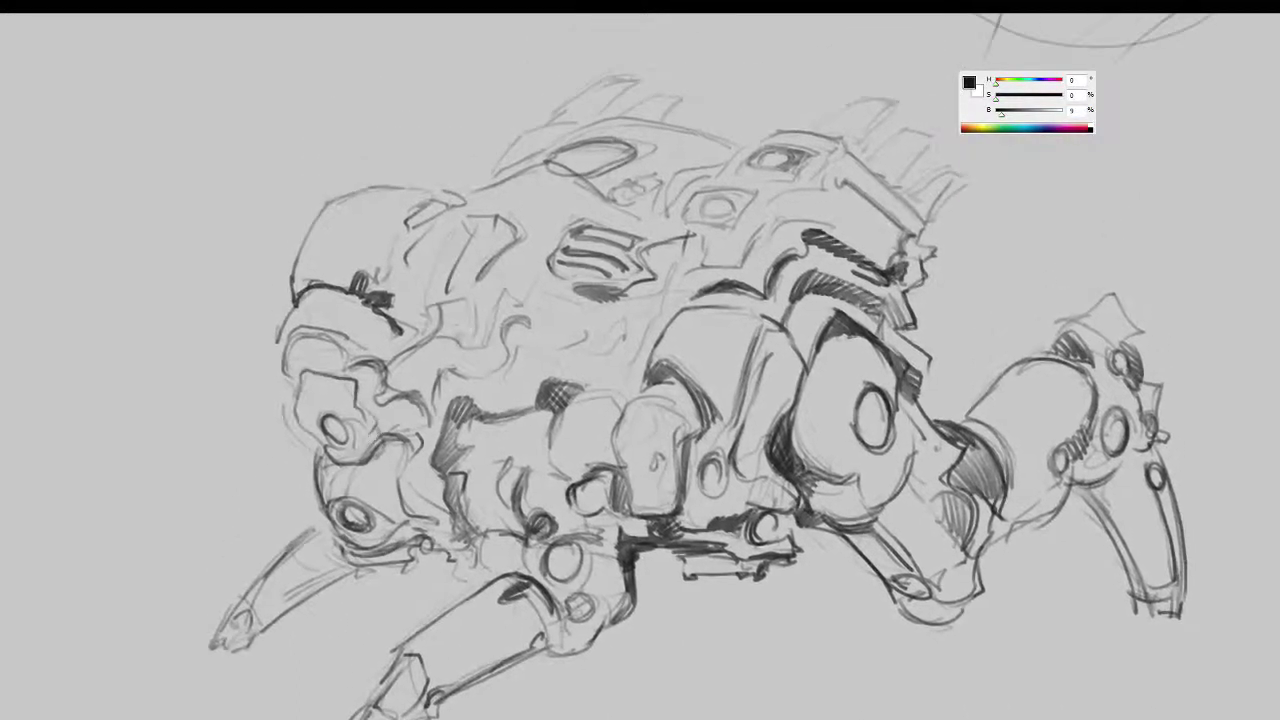
- Draw a small square panel on the rear flank and darken the wedge-shaped opening above it
{"action": "mouse_move", "coordinate": [438, 306]}
{"action": "left_mouse_down"}
{"action": "mouse_move", "coordinate": [474, 304]}
{"action": "mouse_move", "coordinate": [442, 336]}
{"action": "left_mouse_up"}
{"action": "mouse_move", "coordinate": [464, 222]}
{"action": "left_mouse_down"}
{"action": "mouse_move", "coordinate": [448, 290]}
{"action": "mouse_move", "coordinate": [510, 214]}
{"action": "left_mouse_up"}
{"action": "mouse_move", "coordinate": [459, 260]}
{"action": "left_mouse_down"}
{"action": "mouse_move", "coordinate": [512, 236]}
{"action": "mouse_move", "coordinate": [470, 230]}
{"action": "mouse_move", "coordinate": [447, 286]}
{"action": "mouse_move", "coordinate": [516, 234]}
{"action": "left_mouse_up"}
{"action": "left_click_drag", "start_coordinate": [488, 220], "coordinate": [522, 210]}
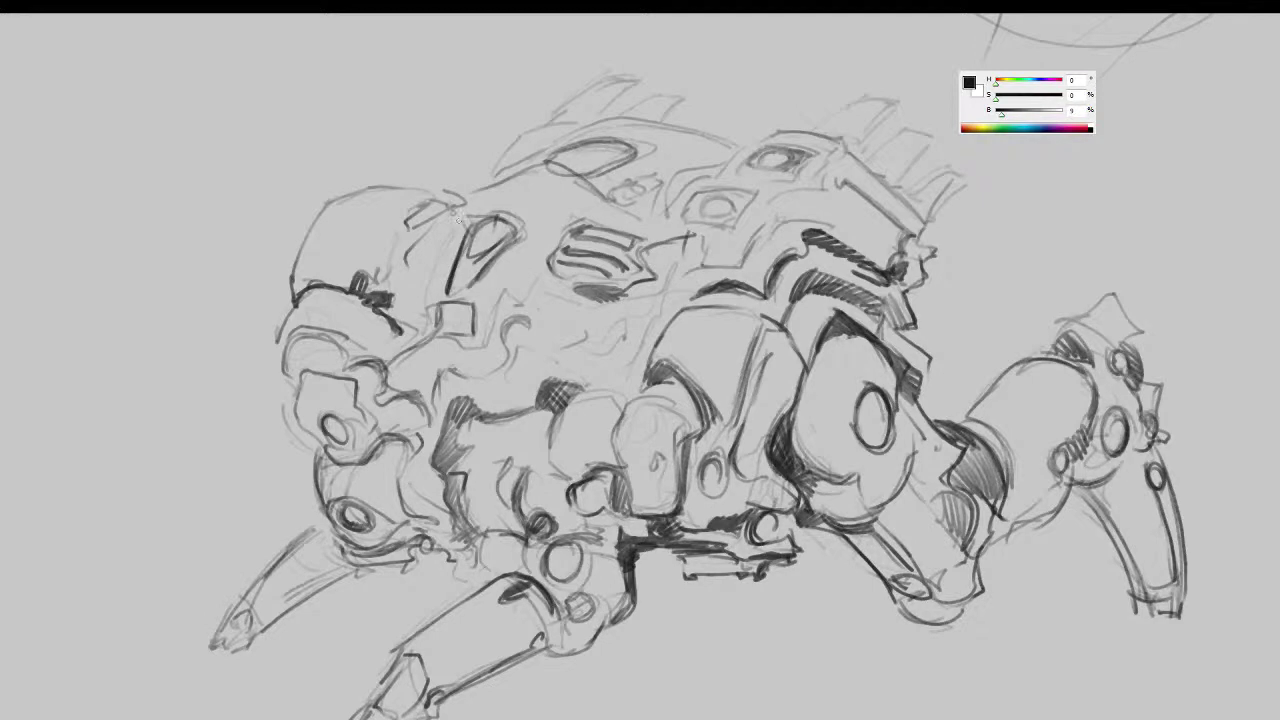
- Redraw the ridge line along the back shell, add two small ovals on it and sharpen the rear shell's panel edge
{"action": "mouse_move", "coordinate": [430, 208]}
{"action": "left_mouse_down"}
{"action": "mouse_move", "coordinate": [409, 227]}
{"action": "mouse_move", "coordinate": [480, 148]}
{"action": "left_mouse_up"}
{"action": "left_click_drag", "start_coordinate": [495, 210], "coordinate": [505, 216]}
{"action": "key", "text": "e"}
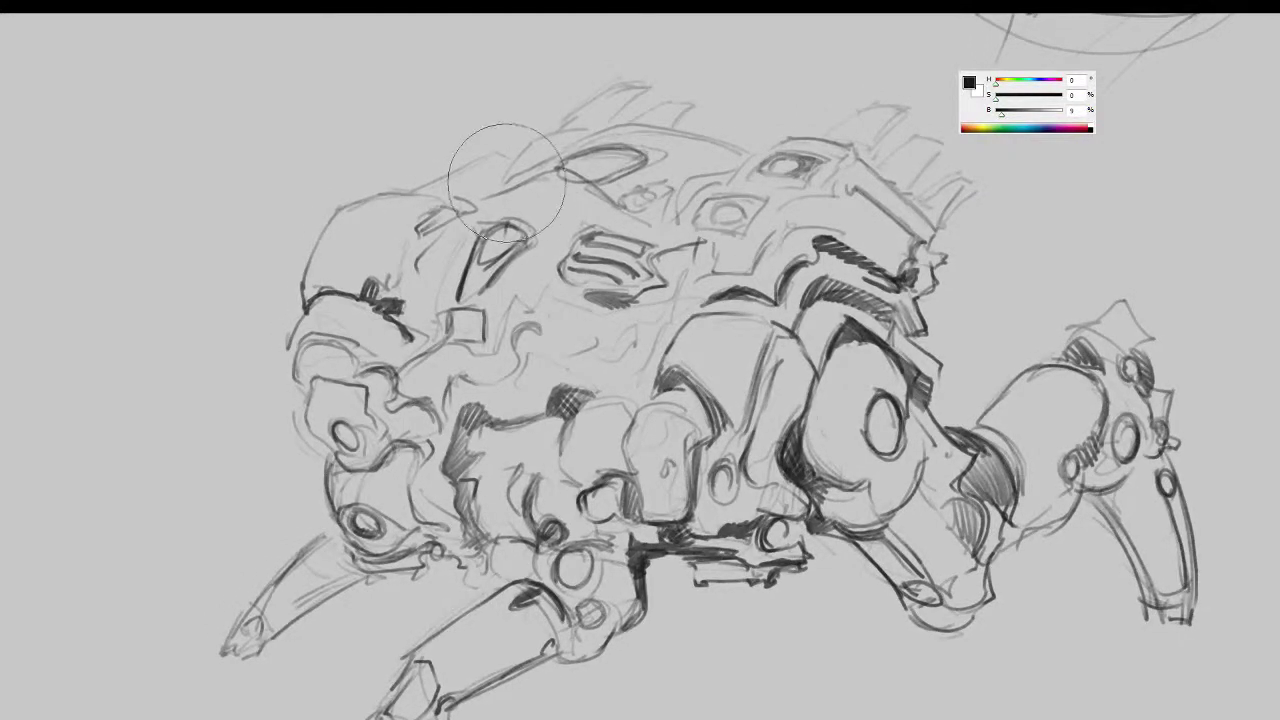
{"action": "left_click_drag", "start_coordinate": [528, 172], "coordinate": [571, 170]}
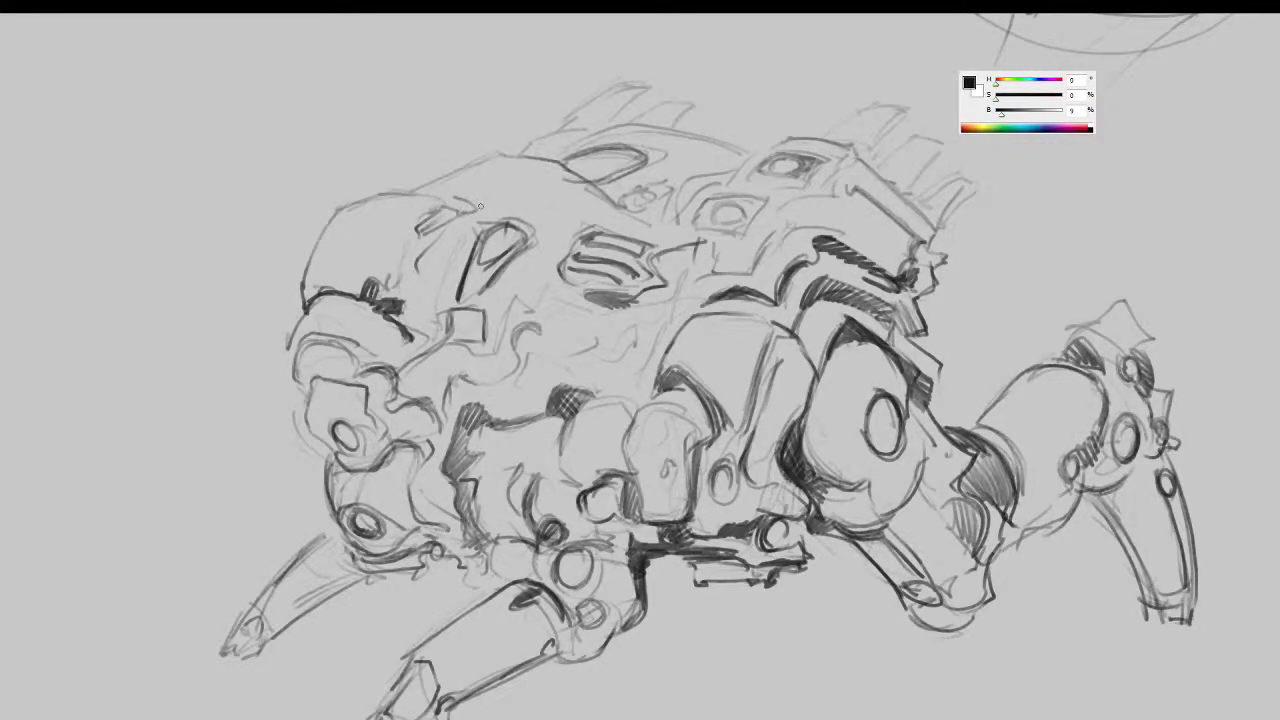
{"action": "mouse_move", "coordinate": [478, 207]}
{"action": "left_mouse_down"}
{"action": "mouse_move", "coordinate": [564, 167]}
{"action": "mouse_move", "coordinate": [514, 197]}
{"action": "mouse_move", "coordinate": [498, 168]}
{"action": "mouse_move", "coordinate": [528, 163]}
{"action": "mouse_move", "coordinate": [494, 180]}
{"action": "left_mouse_up"}
{"action": "mouse_move", "coordinate": [400, 215]}
{"action": "left_mouse_down"}
{"action": "mouse_move", "coordinate": [432, 204]}
{"action": "mouse_move", "coordinate": [406, 214]}
{"action": "left_mouse_up"}
{"action": "left_click_drag", "start_coordinate": [388, 286], "coordinate": [404, 214]}
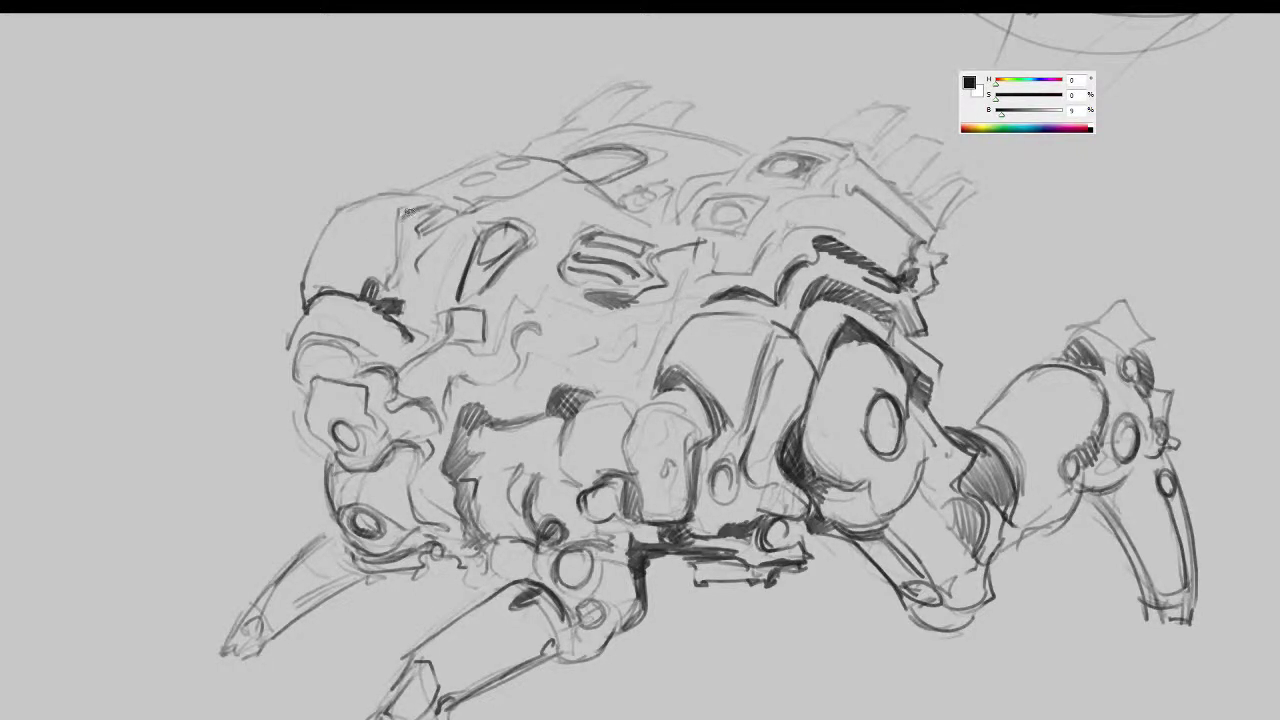
- Flip the canvas back, hatch the gap behind the crest, darken the line to the vent and inset a square below the crest
{"action": "key", "text": "F2"}
{"action": "left_click_drag", "start_coordinate": [776, 451], "coordinate": [760, 425]}
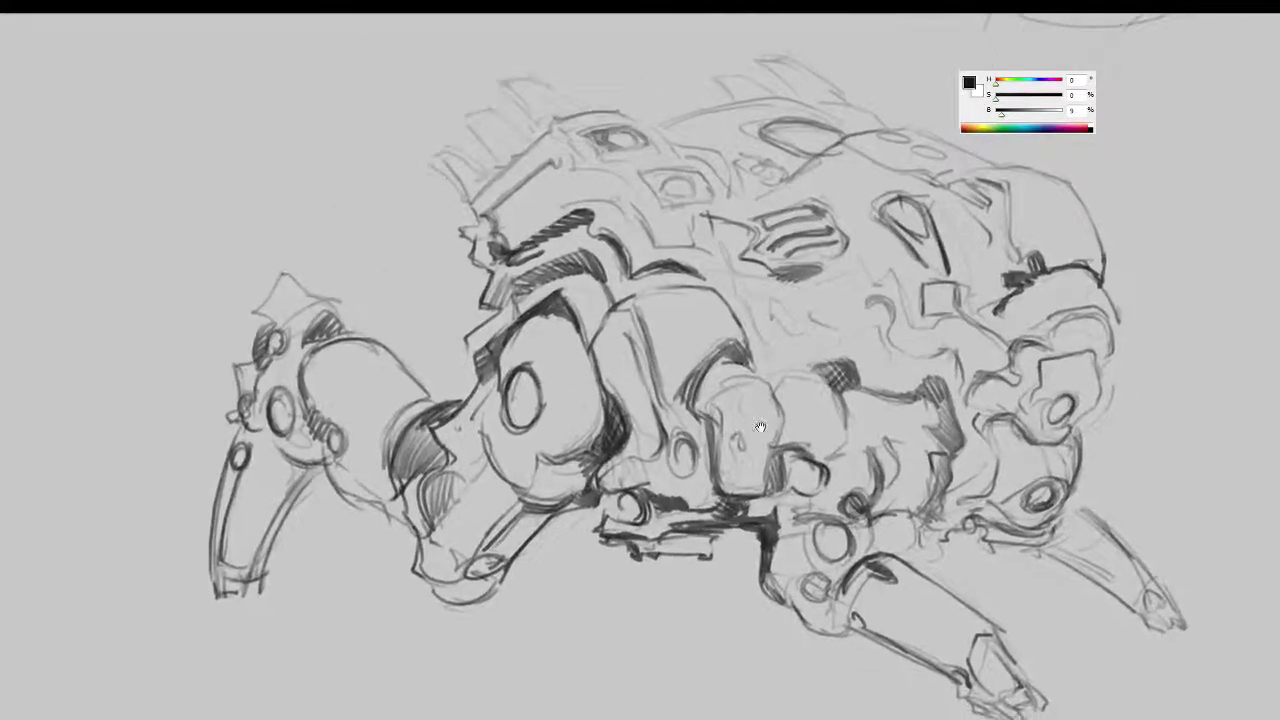
{"action": "left_click_drag", "start_coordinate": [828, 497], "coordinate": [728, 490]}
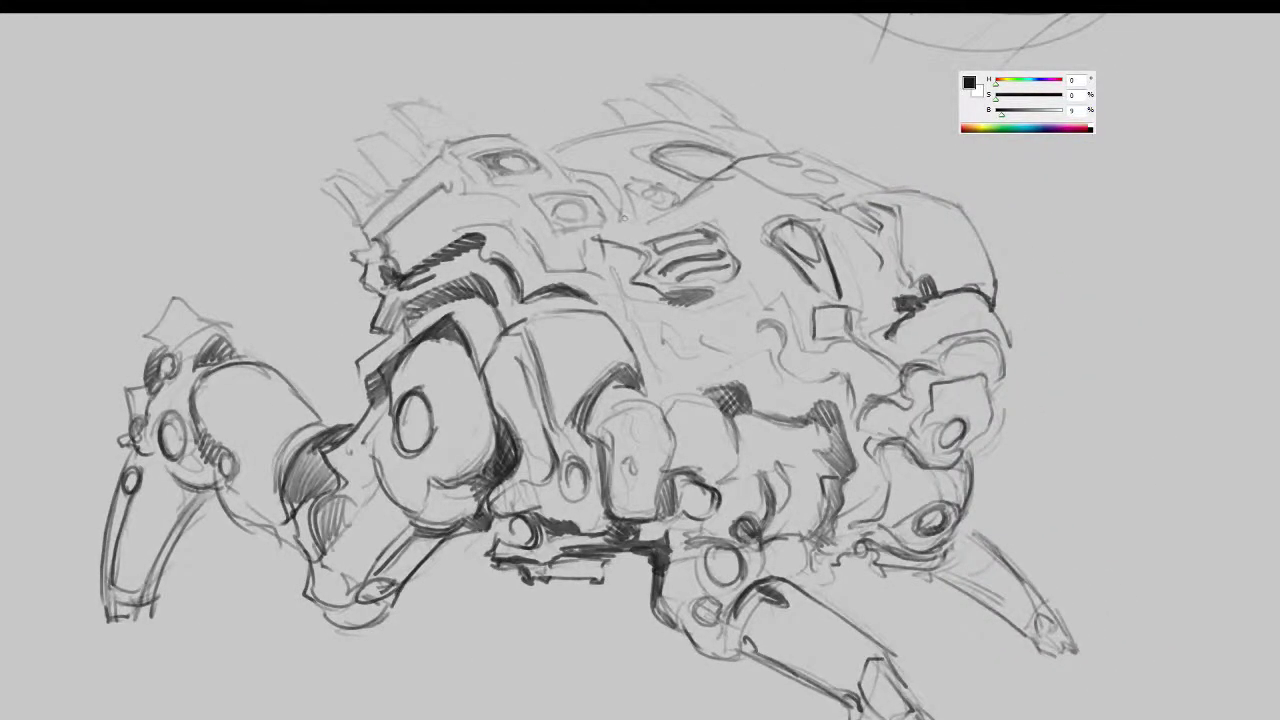
{"action": "mouse_move", "coordinate": [566, 172]}
{"action": "left_mouse_down"}
{"action": "mouse_move", "coordinate": [616, 188]}
{"action": "mouse_move", "coordinate": [622, 212]}
{"action": "mouse_move", "coordinate": [668, 205]}
{"action": "mouse_move", "coordinate": [613, 222]}
{"action": "mouse_move", "coordinate": [584, 268]}
{"action": "mouse_move", "coordinate": [602, 250]}
{"action": "mouse_move", "coordinate": [631, 253]}
{"action": "mouse_move", "coordinate": [590, 242]}
{"action": "mouse_move", "coordinate": [646, 268]}
{"action": "left_mouse_up"}
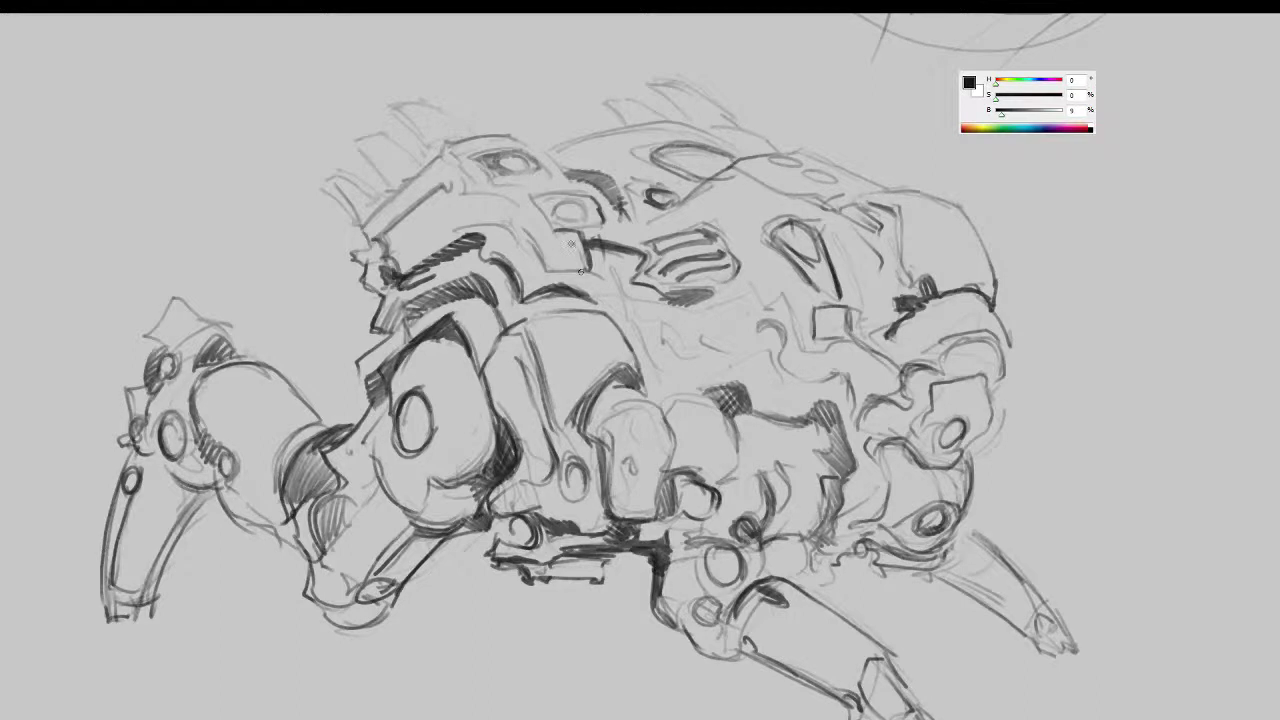
{"action": "mouse_move", "coordinate": [571, 243]}
{"action": "left_mouse_down"}
{"action": "mouse_move", "coordinate": [552, 266]}
{"action": "mouse_move", "coordinate": [576, 262]}
{"action": "mouse_move", "coordinate": [554, 251]}
{"action": "left_mouse_up"}
{"action": "left_click_drag", "start_coordinate": [466, 224], "coordinate": [392, 268]}
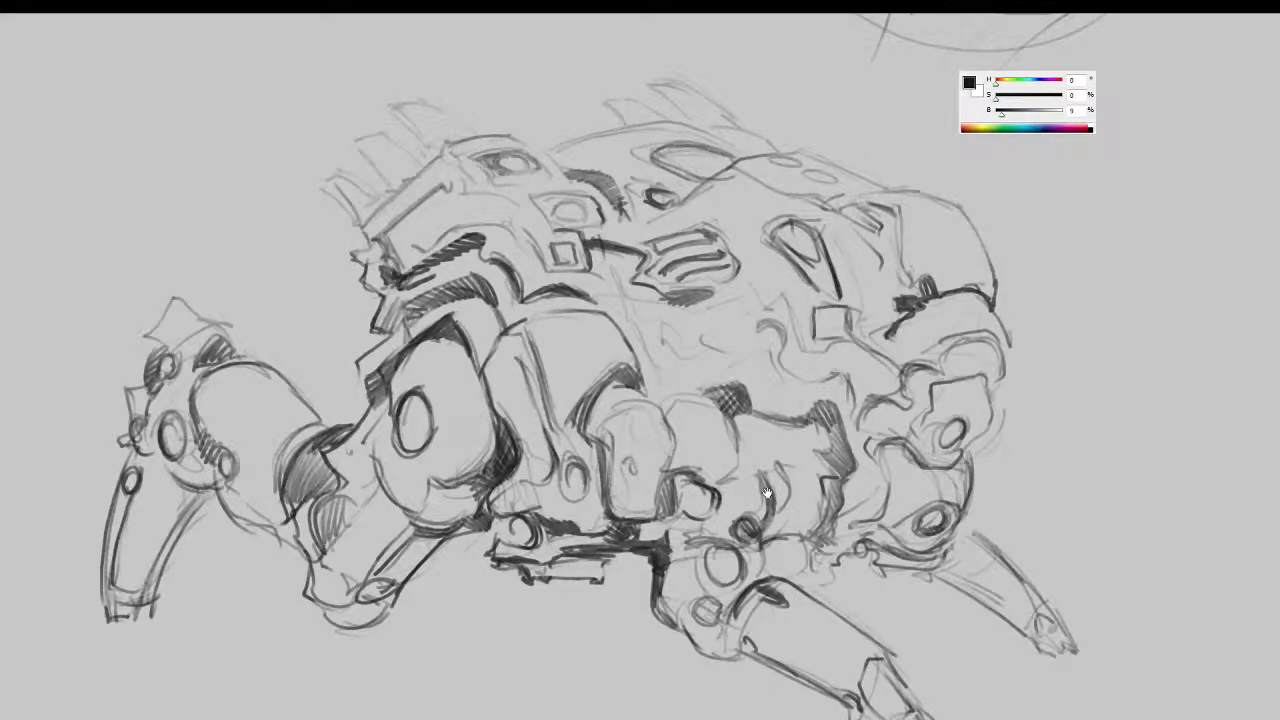
- Add a round ankle pivot and dark struts to the front leg, strengthening its inner contour and the notch below the knee
{"action": "left_click_drag", "start_coordinate": [767, 492], "coordinate": [727, 420]}
{"action": "left_click_drag", "start_coordinate": [926, 609], "coordinate": [966, 553]}
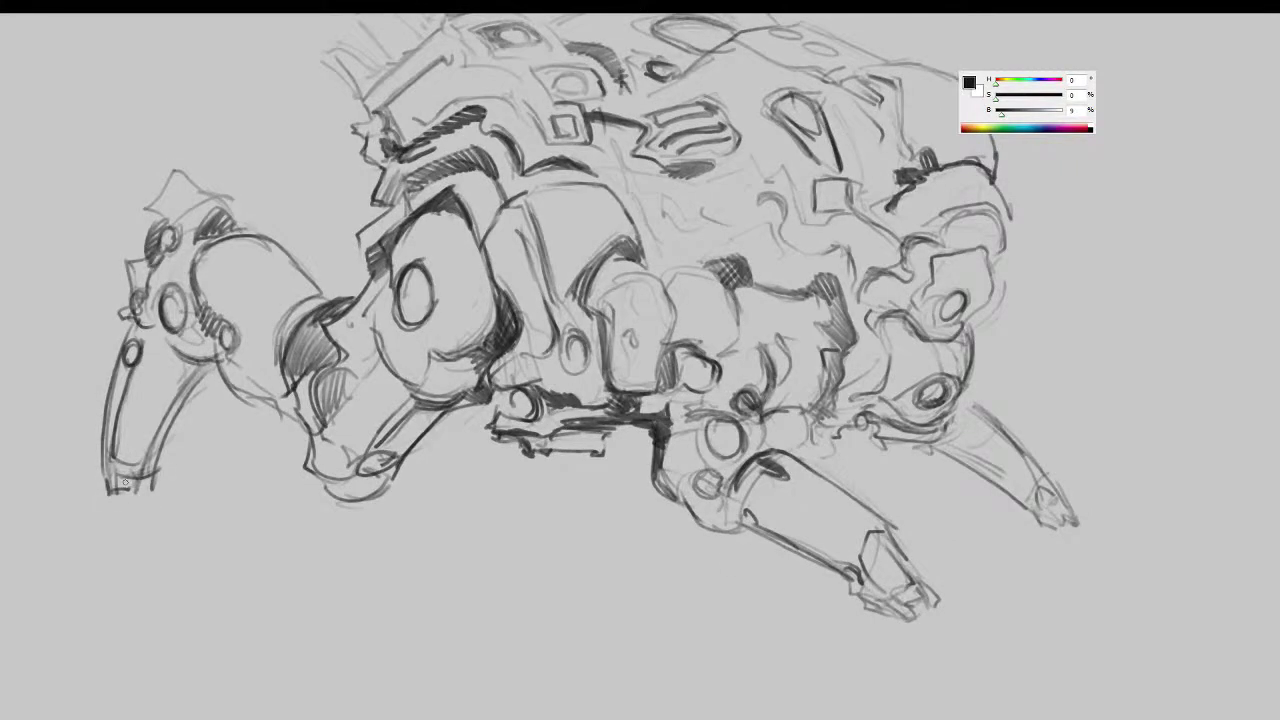
{"action": "mouse_move", "coordinate": [108, 512]}
{"action": "left_mouse_down"}
{"action": "mouse_move", "coordinate": [124, 494]}
{"action": "mouse_move", "coordinate": [150, 510]}
{"action": "mouse_move", "coordinate": [139, 466]}
{"action": "left_mouse_up"}
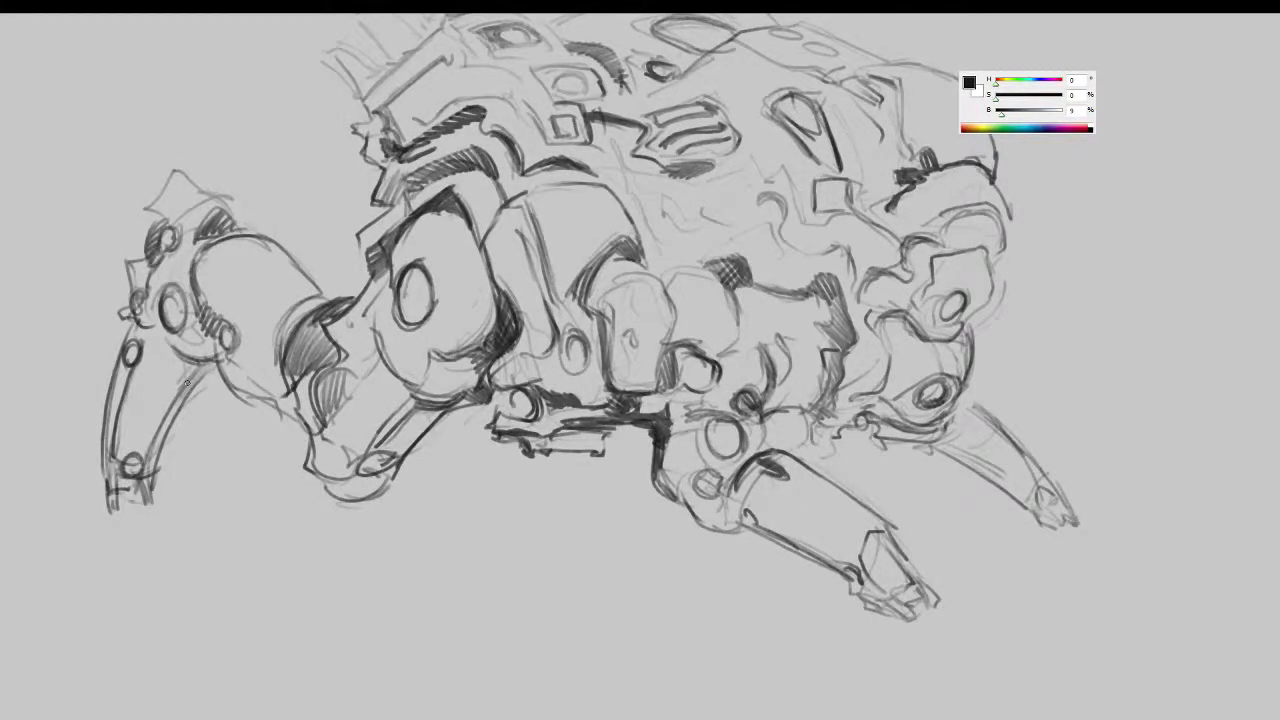
{"action": "left_click_drag", "start_coordinate": [192, 368], "coordinate": [148, 474]}
{"action": "mouse_move", "coordinate": [166, 350]}
{"action": "left_mouse_down"}
{"action": "mouse_move", "coordinate": [188, 376]}
{"action": "mouse_move", "coordinate": [174, 376]}
{"action": "mouse_move", "coordinate": [212, 358]}
{"action": "mouse_move", "coordinate": [164, 456]}
{"action": "left_mouse_up"}
{"action": "mouse_move", "coordinate": [194, 380]}
{"action": "left_mouse_down"}
{"action": "mouse_move", "coordinate": [158, 478]}
{"action": "mouse_move", "coordinate": [108, 510]}
{"action": "mouse_move", "coordinate": [142, 488]}
{"action": "mouse_move", "coordinate": [150, 506]}
{"action": "mouse_move", "coordinate": [261, 472]}
{"action": "left_mouse_up"}
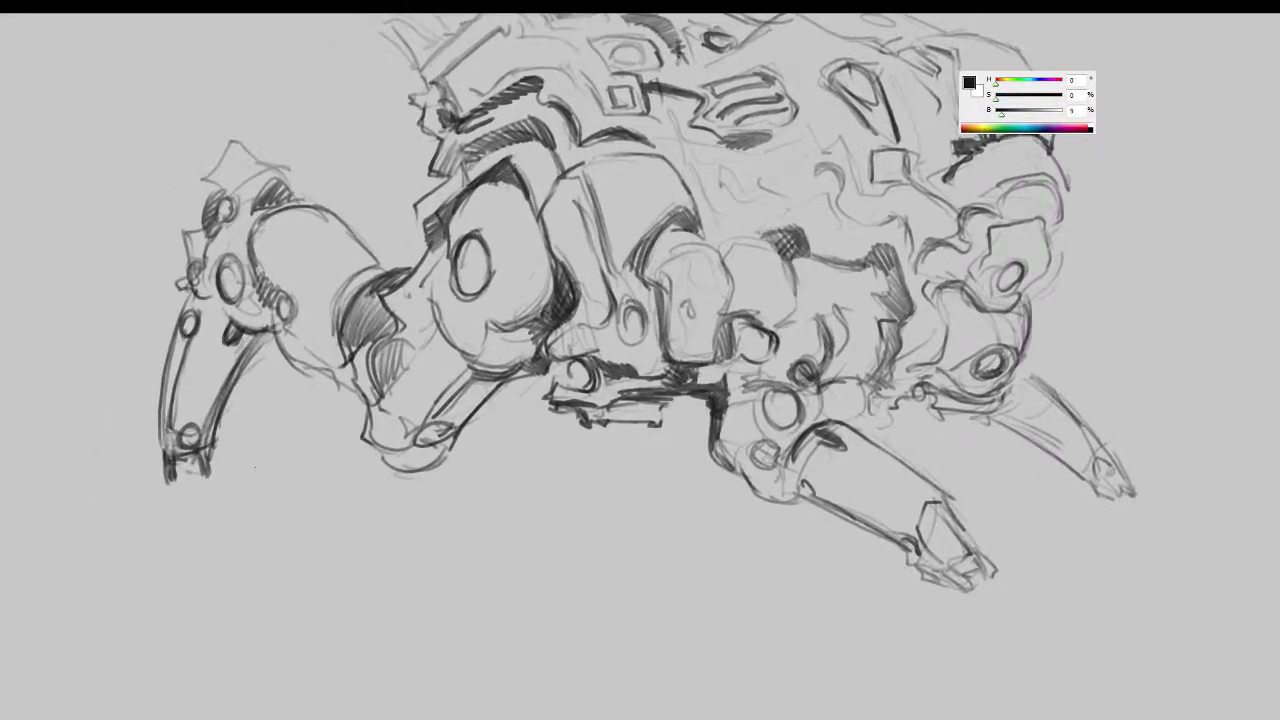
- Sketch a flat rectangular block in perspective as the foot beneath the front leg's ankle
{"action": "left_click_drag", "start_coordinate": [134, 457], "coordinate": [137, 500]}
{"action": "left_click_drag", "start_coordinate": [232, 455], "coordinate": [260, 482]}
{"action": "mouse_move", "coordinate": [260, 482]}
{"action": "left_mouse_down"}
{"action": "mouse_move", "coordinate": [137, 500]}
{"action": "mouse_move", "coordinate": [148, 535]}
{"action": "mouse_move", "coordinate": [262, 510]}
{"action": "left_mouse_up"}
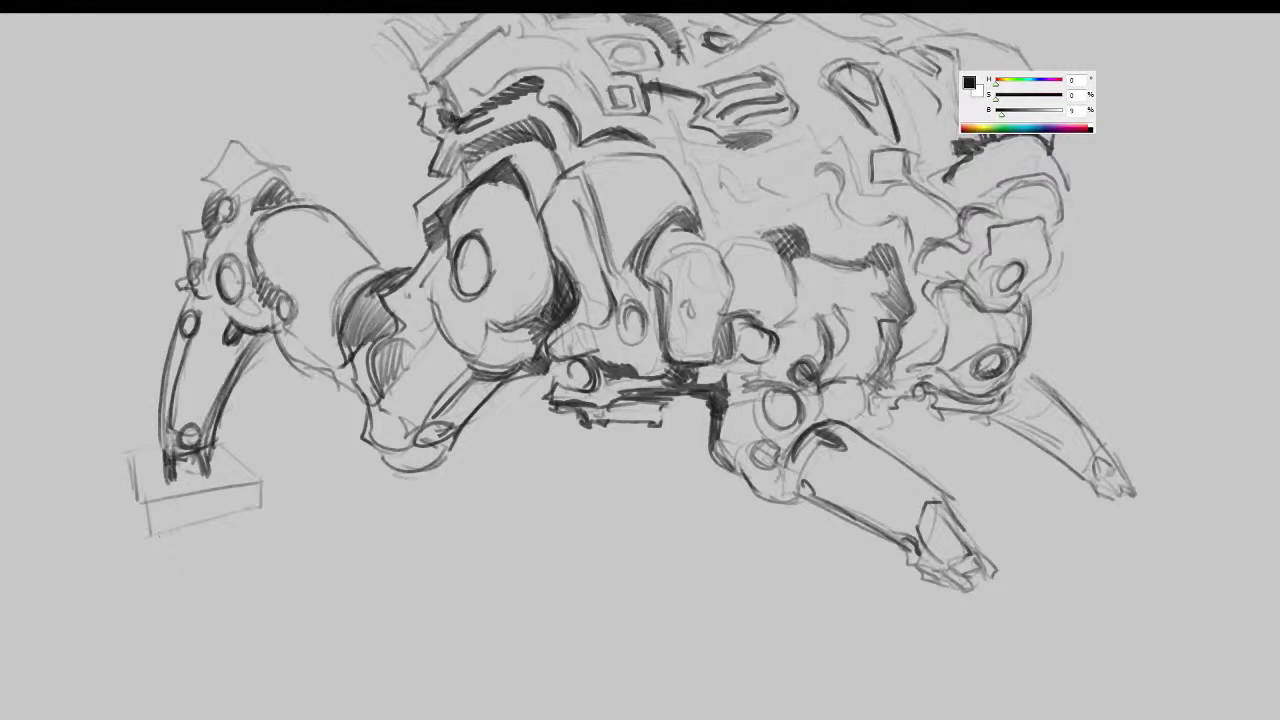
- Sketch a larger rectangular foot block in perspective beneath the near rear leg
{"action": "mouse_move", "coordinate": [889, 596]}
{"action": "left_mouse_down"}
{"action": "mouse_move", "coordinate": [851, 558]}
{"action": "mouse_move", "coordinate": [803, 544]}
{"action": "left_mouse_up"}
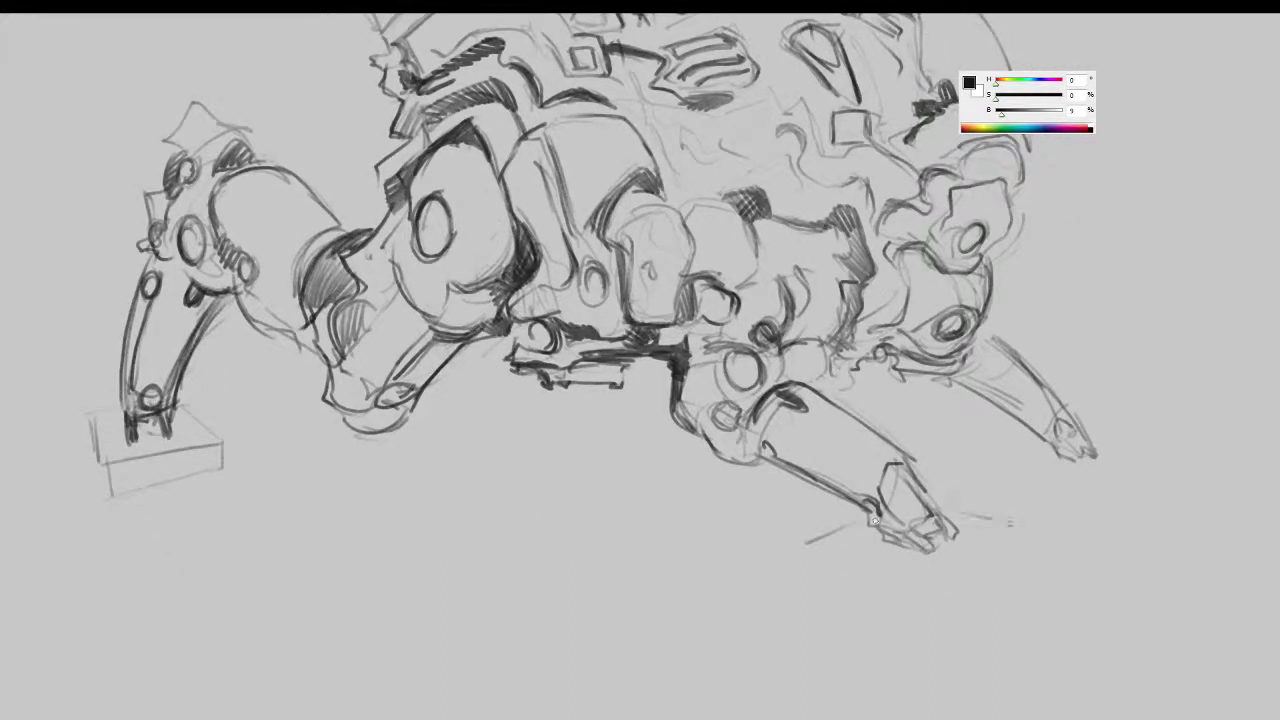
{"action": "left_click_drag", "start_coordinate": [1017, 538], "coordinate": [962, 572]}
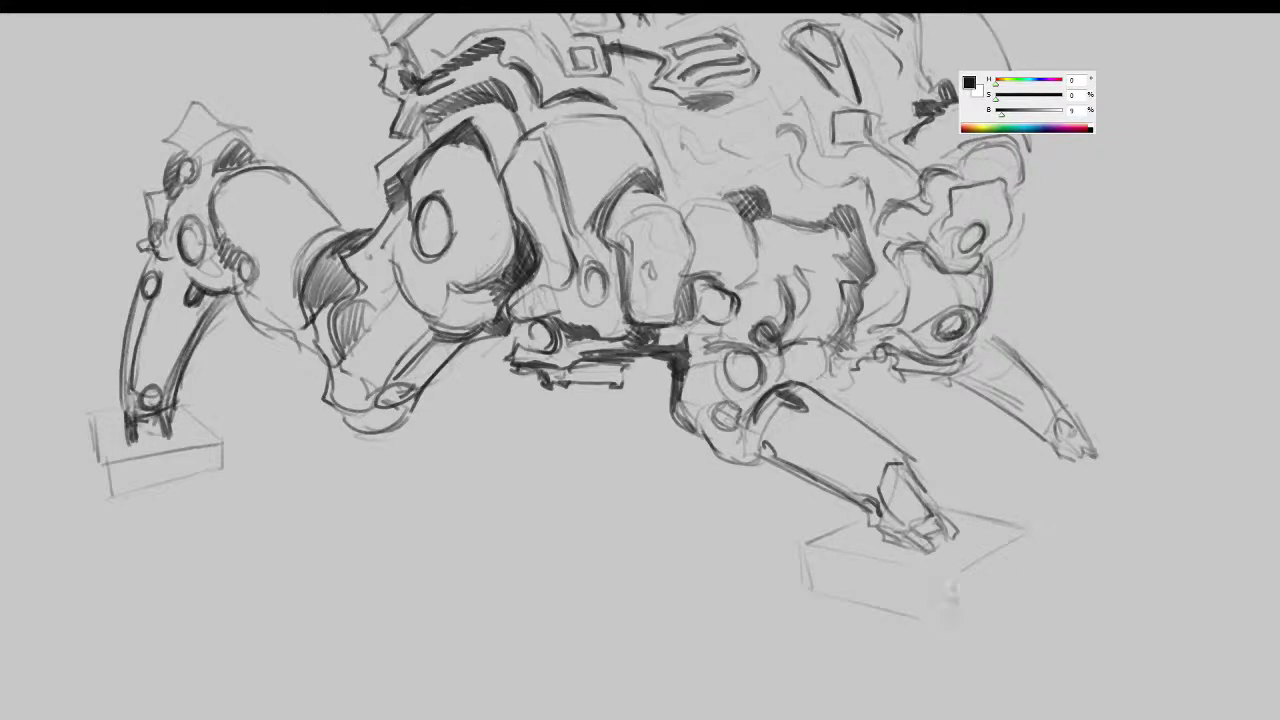
{"action": "left_click_drag", "start_coordinate": [1028, 534], "coordinate": [1018, 579]}
{"action": "left_click_drag", "start_coordinate": [969, 611], "coordinate": [1027, 571]}
{"action": "left_click_drag", "start_coordinate": [1059, 568], "coordinate": [961, 602]}
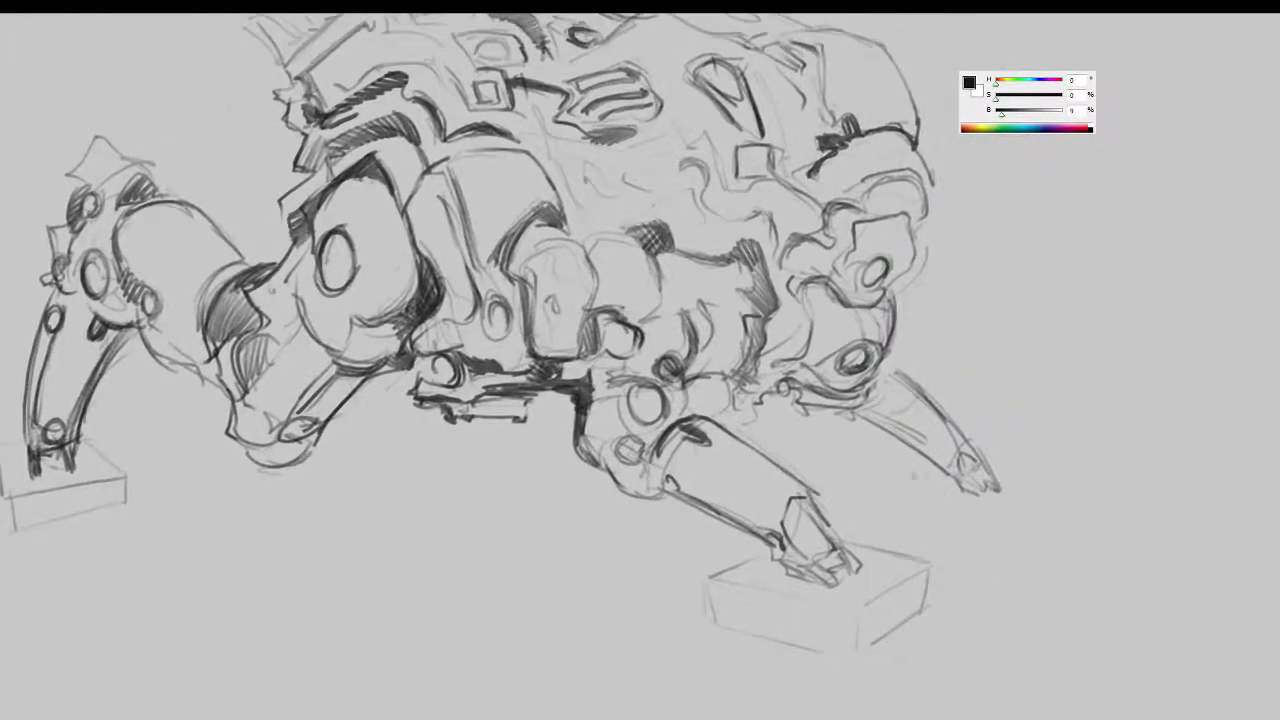
- Sketch a flat rectangular foot block in perspective beneath the far rear leg
{"action": "left_click_drag", "start_coordinate": [886, 496], "coordinate": [920, 481]}
{"action": "left_click_drag", "start_coordinate": [880, 527], "coordinate": [1006, 556]}
{"action": "left_click_drag", "start_coordinate": [1002, 474], "coordinate": [1064, 491]}
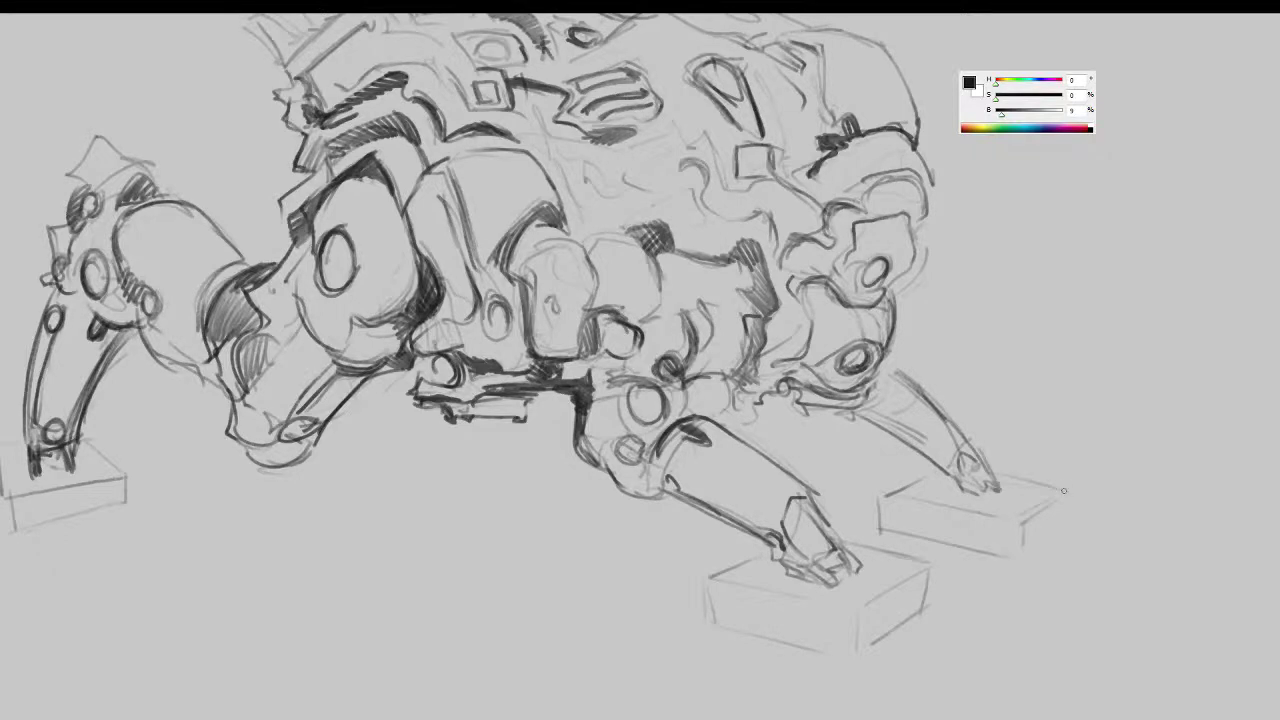
- Erase the loose squiggles and old shading on the body's flank below the vent
{"action": "mouse_move", "coordinate": [988, 473]}
{"action": "left_mouse_down"}
{"action": "mouse_move", "coordinate": [1020, 588]}
{"action": "mouse_move", "coordinate": [1068, 588]}
{"action": "left_mouse_up"}
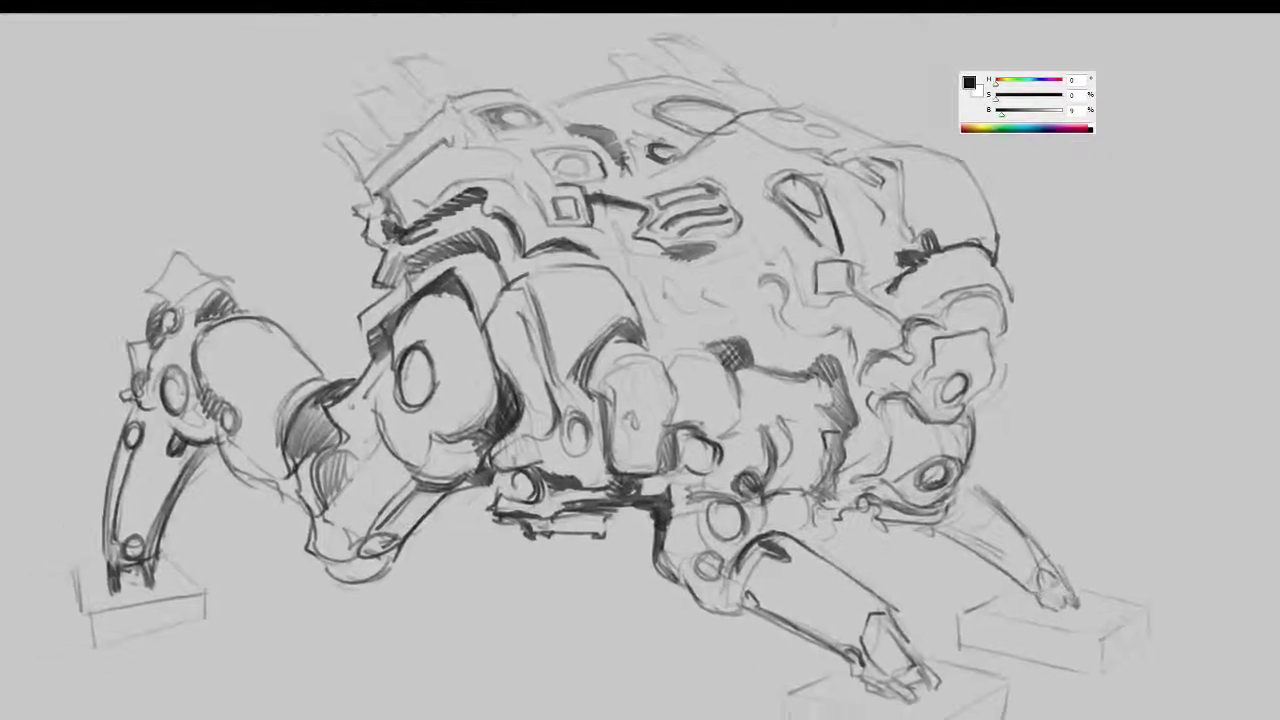
{"action": "left_click_drag", "start_coordinate": [598, 258], "coordinate": [646, 298]}
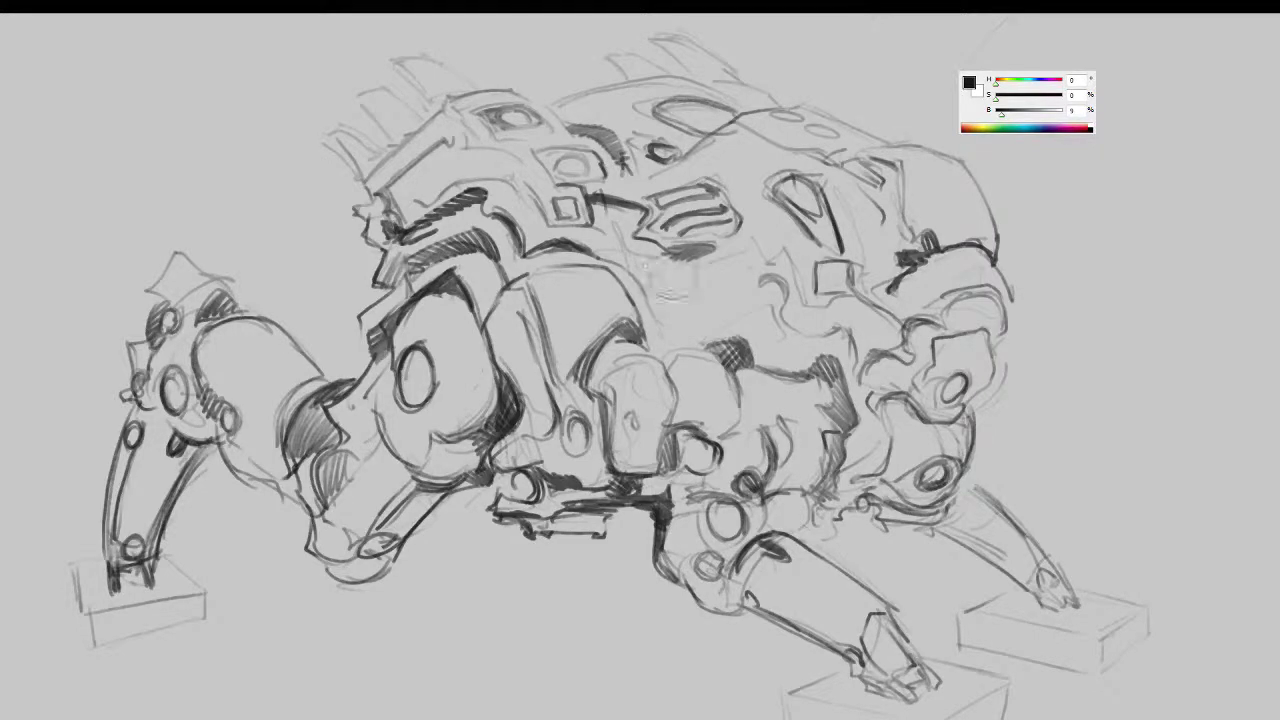
{"action": "left_click_drag", "start_coordinate": [697, 287], "coordinate": [664, 270]}
- Draw a curved side panel on the cleared flank, with a shaded upper edge ending in a round pivot
{"action": "key", "text": "b"}
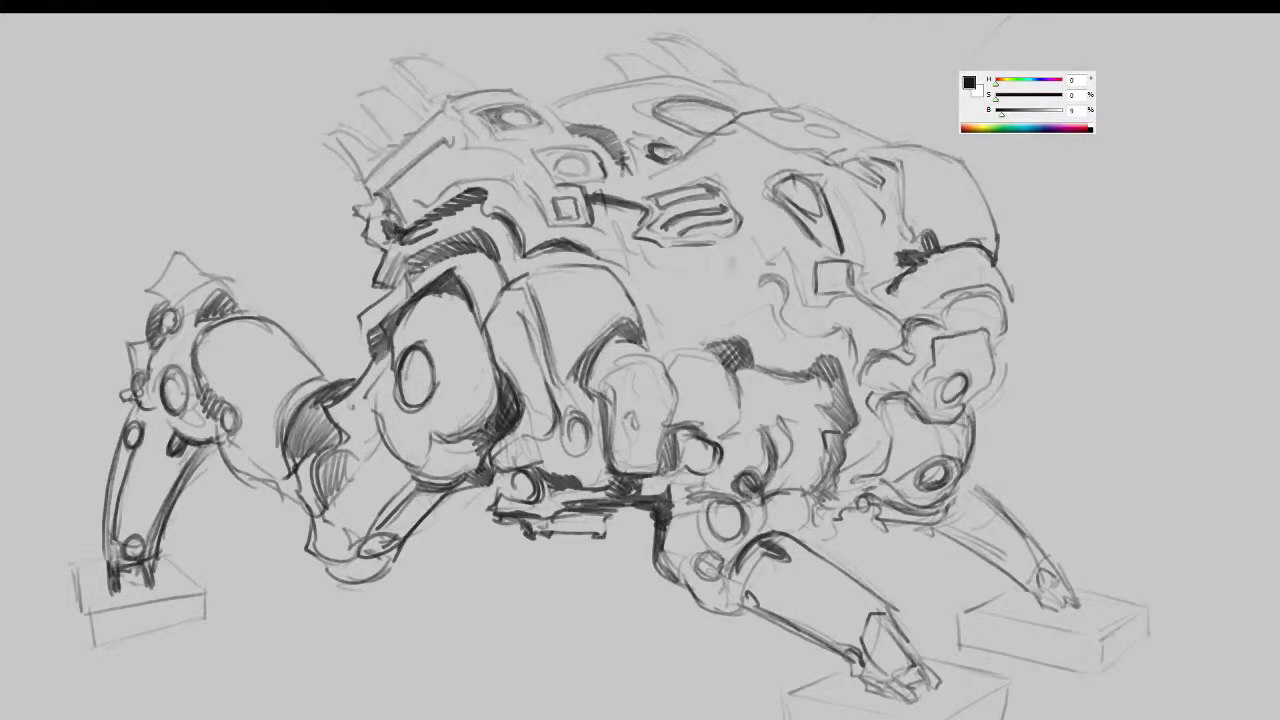
{"action": "left_click_drag", "start_coordinate": [756, 268], "coordinate": [650, 274]}
{"action": "left_click_drag", "start_coordinate": [639, 287], "coordinate": [721, 325]}
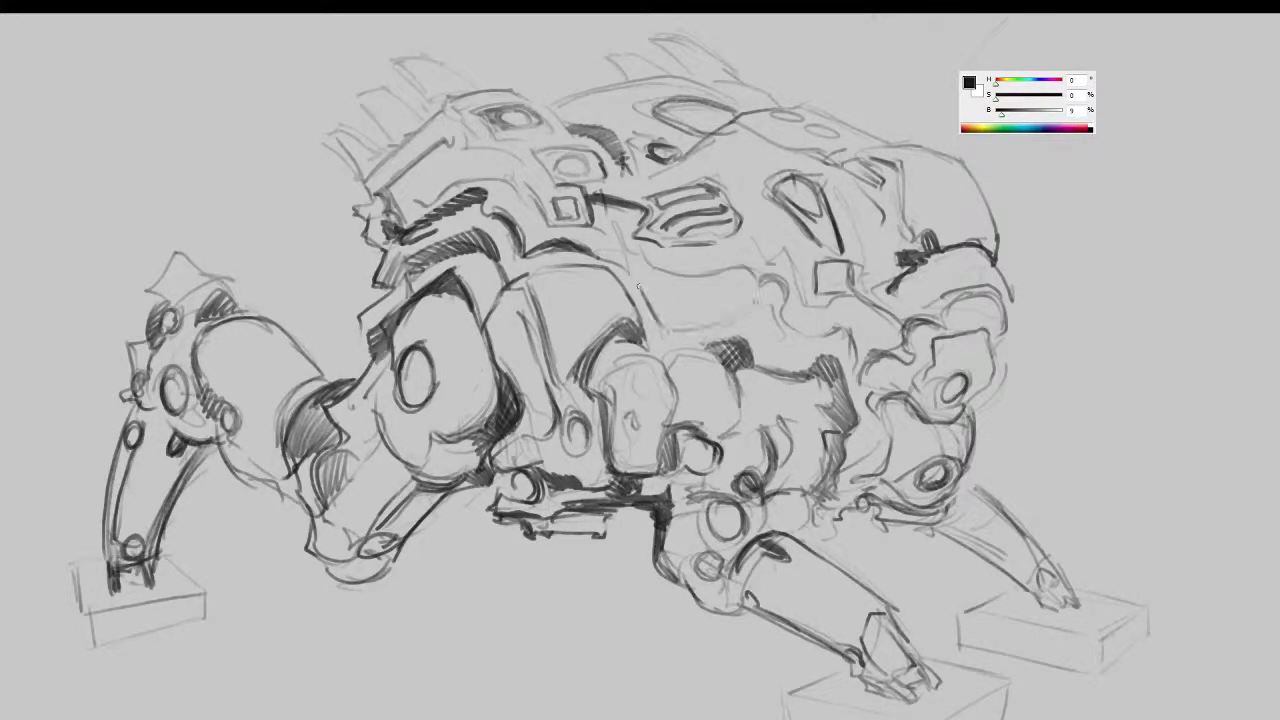
{"action": "left_click_drag", "start_coordinate": [638, 286], "coordinate": [622, 274]}
{"action": "mouse_move", "coordinate": [706, 272]}
{"action": "left_mouse_down"}
{"action": "mouse_move", "coordinate": [740, 268]}
{"action": "mouse_move", "coordinate": [774, 296]}
{"action": "mouse_move", "coordinate": [676, 274]}
{"action": "left_mouse_up"}
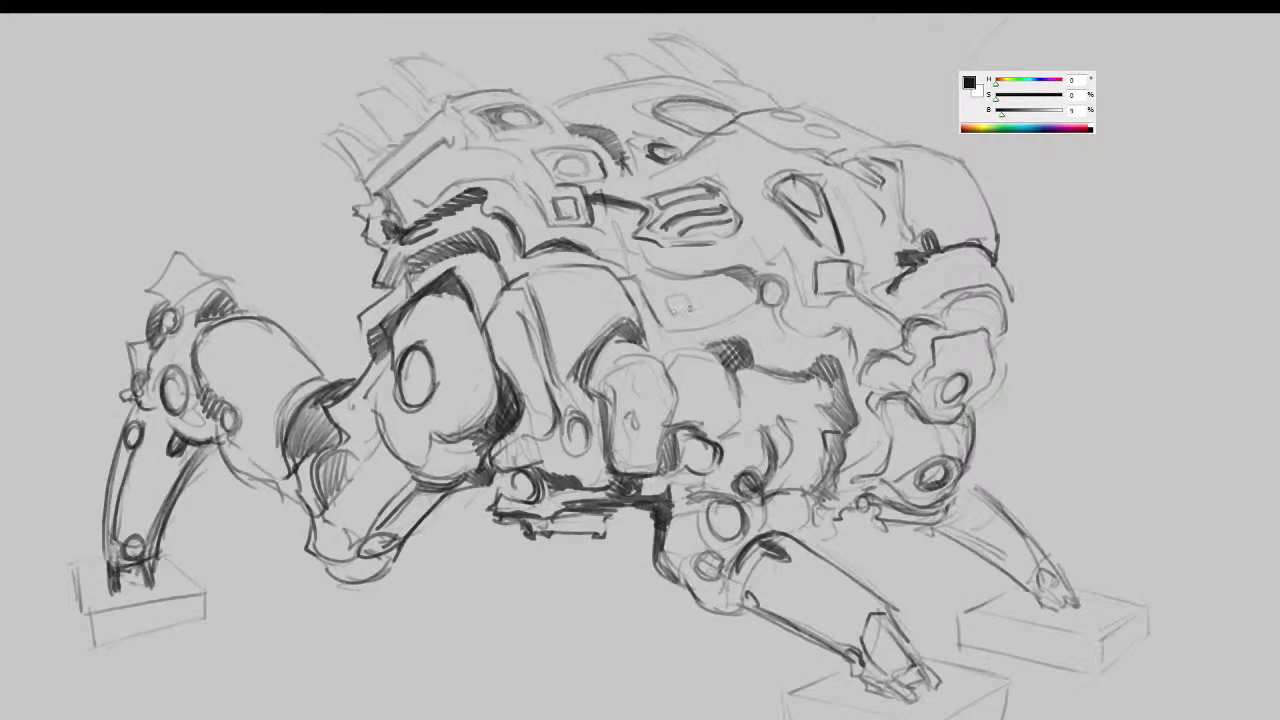
- Place two small circles inside the curved side panel and darken the top edge of the plate below it
{"action": "mouse_move", "coordinate": [680, 296]}
{"action": "left_mouse_down"}
{"action": "mouse_move", "coordinate": [688, 311]}
{"action": "mouse_move", "coordinate": [676, 304]}
{"action": "left_mouse_up"}
{"action": "key", "text": "e"}
{"action": "mouse_move", "coordinate": [679, 297]}
{"action": "left_mouse_down"}
{"action": "mouse_move", "coordinate": [717, 290]}
{"action": "mouse_move", "coordinate": [726, 307]}
{"action": "mouse_move", "coordinate": [667, 290]}
{"action": "mouse_move", "coordinate": [776, 301]}
{"action": "mouse_move", "coordinate": [755, 325]}
{"action": "left_mouse_up"}
{"action": "mouse_move", "coordinate": [650, 377]}
{"action": "left_mouse_down"}
{"action": "mouse_move", "coordinate": [692, 368]}
{"action": "mouse_move", "coordinate": [641, 380]}
{"action": "mouse_move", "coordinate": [575, 355]}
{"action": "mouse_move", "coordinate": [564, 372]}
{"action": "left_mouse_up"}
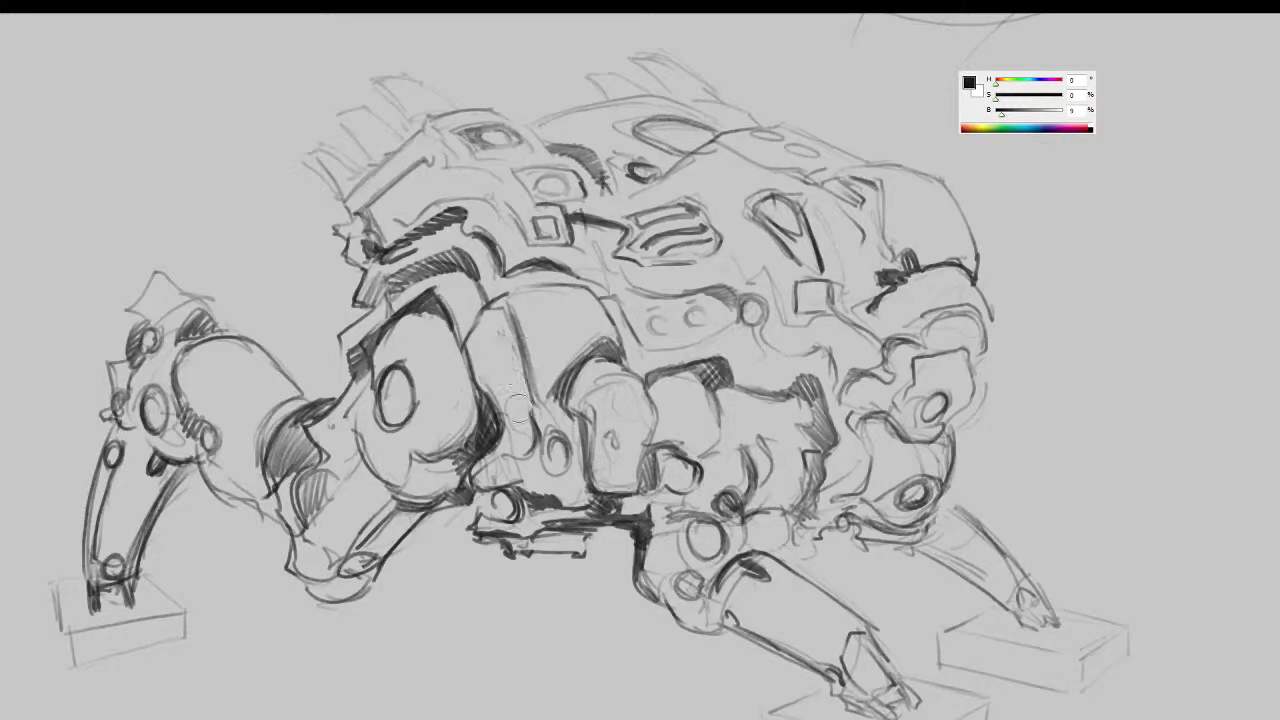
- Erase the old inner lines of the front shoulder plate and redraw them as a long rounded panel
{"action": "mouse_move", "coordinate": [530, 422]}
{"action": "left_mouse_down"}
{"action": "mouse_move", "coordinate": [520, 456]}
{"action": "mouse_move", "coordinate": [490, 480]}
{"action": "mouse_move", "coordinate": [534, 424]}
{"action": "mouse_move", "coordinate": [529, 439]}
{"action": "mouse_move", "coordinate": [506, 340]}
{"action": "mouse_move", "coordinate": [473, 334]}
{"action": "left_mouse_up"}
{"action": "left_click_drag", "start_coordinate": [466, 277], "coordinate": [489, 308]}
{"action": "left_click_drag", "start_coordinate": [1029, 482], "coordinate": [1055, 427]}
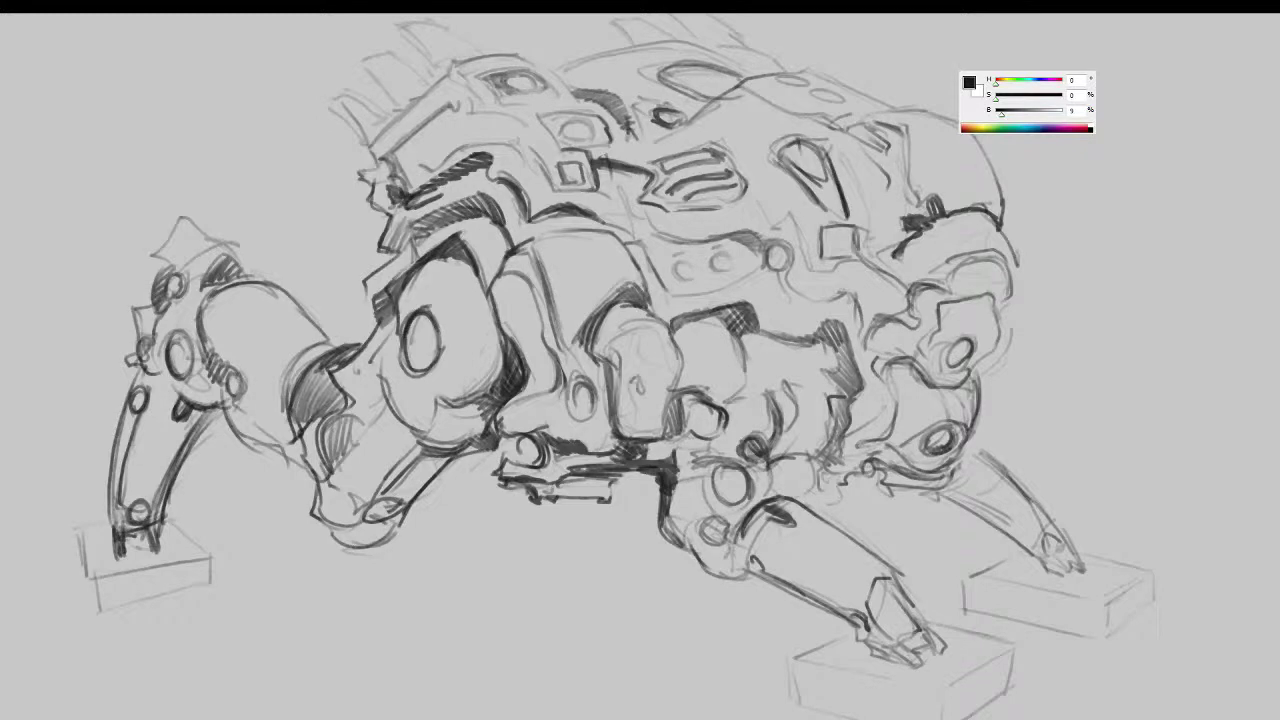
- Flip the canvas horizontally to check the creature's overall shape in mirror view
{"action": "mouse_move", "coordinate": [752, 394]}
{"action": "left_mouse_down"}
{"action": "mouse_move", "coordinate": [747, 437]}
{"action": "mouse_move", "coordinate": [762, 415]}
{"action": "left_mouse_up"}
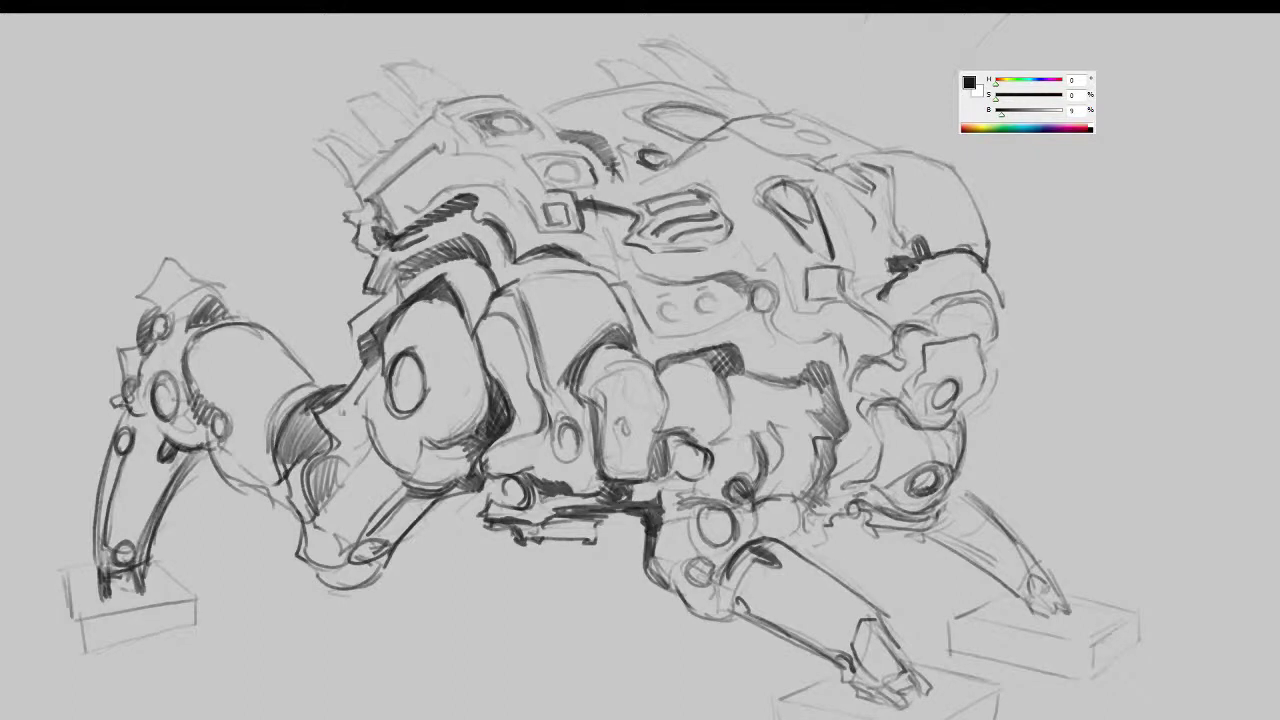
{"action": "mouse_move", "coordinate": [752, 456]}
{"action": "left_mouse_down"}
{"action": "mouse_move", "coordinate": [754, 480]}
{"action": "mouse_move", "coordinate": [875, 428]}
{"action": "left_mouse_up"}
{"action": "key", "text": "ctrl+shift+h"}
{"action": "left_click_drag", "start_coordinate": [663, 414], "coordinate": [670, 417]}
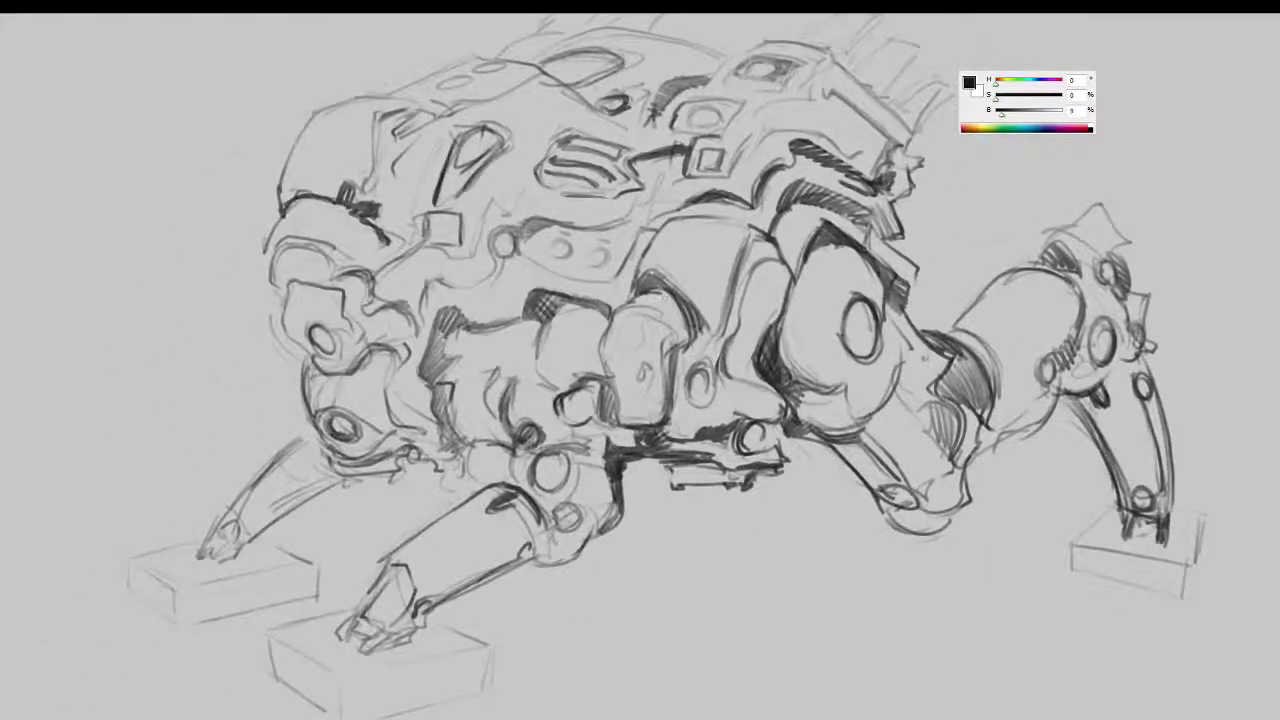
- Shade the angular gap above the centre leg's rounded cap and darken the edge around the small circle beside it
{"action": "left_click_drag", "start_coordinate": [672, 292], "coordinate": [682, 287]}
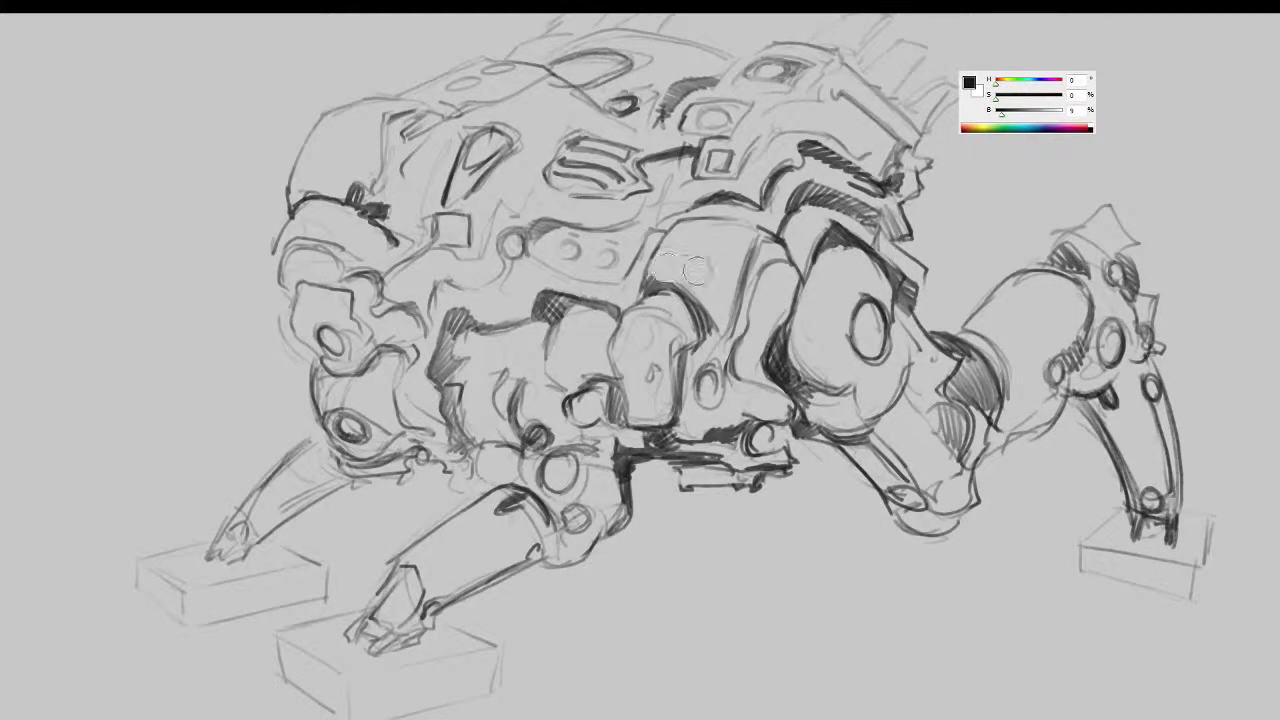
{"action": "mouse_move", "coordinate": [645, 278]}
{"action": "left_mouse_down"}
{"action": "mouse_move", "coordinate": [700, 282]}
{"action": "mouse_move", "coordinate": [655, 278]}
{"action": "mouse_move", "coordinate": [701, 284]}
{"action": "mouse_move", "coordinate": [716, 319]}
{"action": "mouse_move", "coordinate": [708, 350]}
{"action": "mouse_move", "coordinate": [680, 362]}
{"action": "mouse_move", "coordinate": [676, 392]}
{"action": "left_mouse_up"}
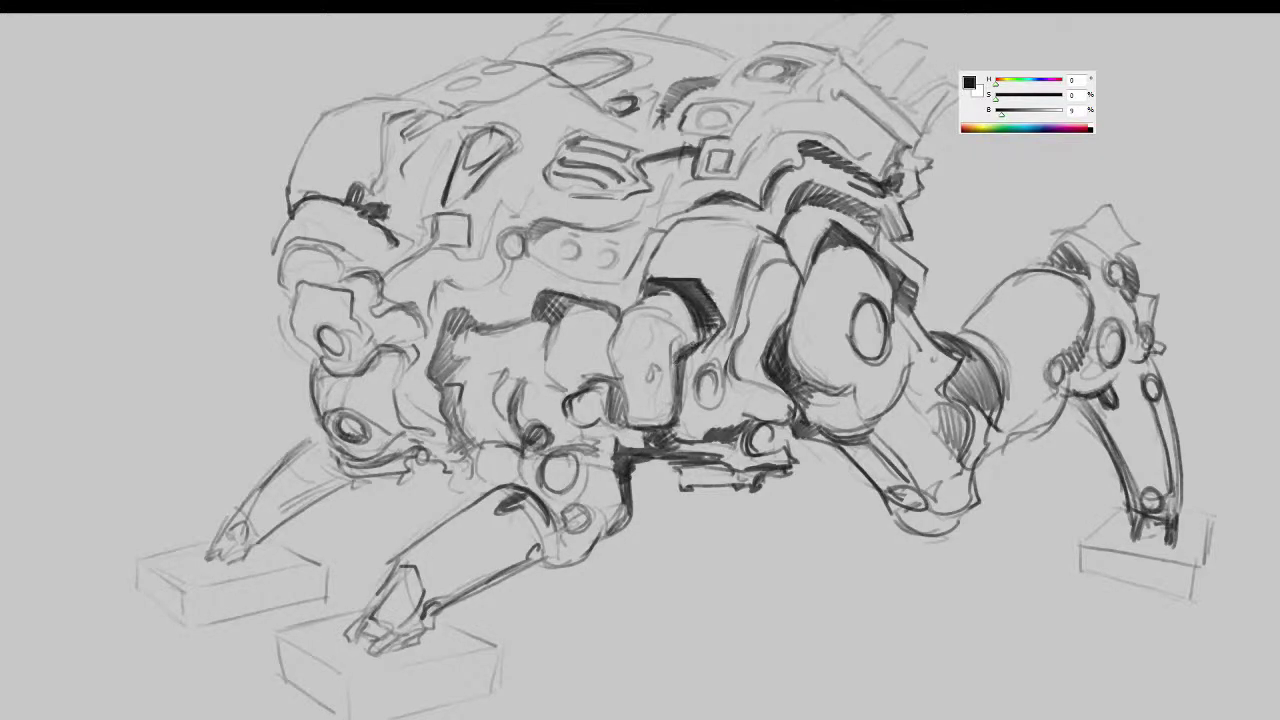
{"action": "mouse_move", "coordinate": [590, 386]}
{"action": "left_mouse_down"}
{"action": "mouse_move", "coordinate": [566, 397]}
{"action": "mouse_move", "coordinate": [543, 379]}
{"action": "mouse_move", "coordinate": [600, 418]}
{"action": "mouse_move", "coordinate": [590, 386]}
{"action": "mouse_move", "coordinate": [614, 420]}
{"action": "mouse_move", "coordinate": [688, 424]}
{"action": "mouse_move", "coordinate": [702, 409]}
{"action": "left_mouse_up"}
{"action": "left_click_drag", "start_coordinate": [559, 391], "coordinate": [554, 357]}
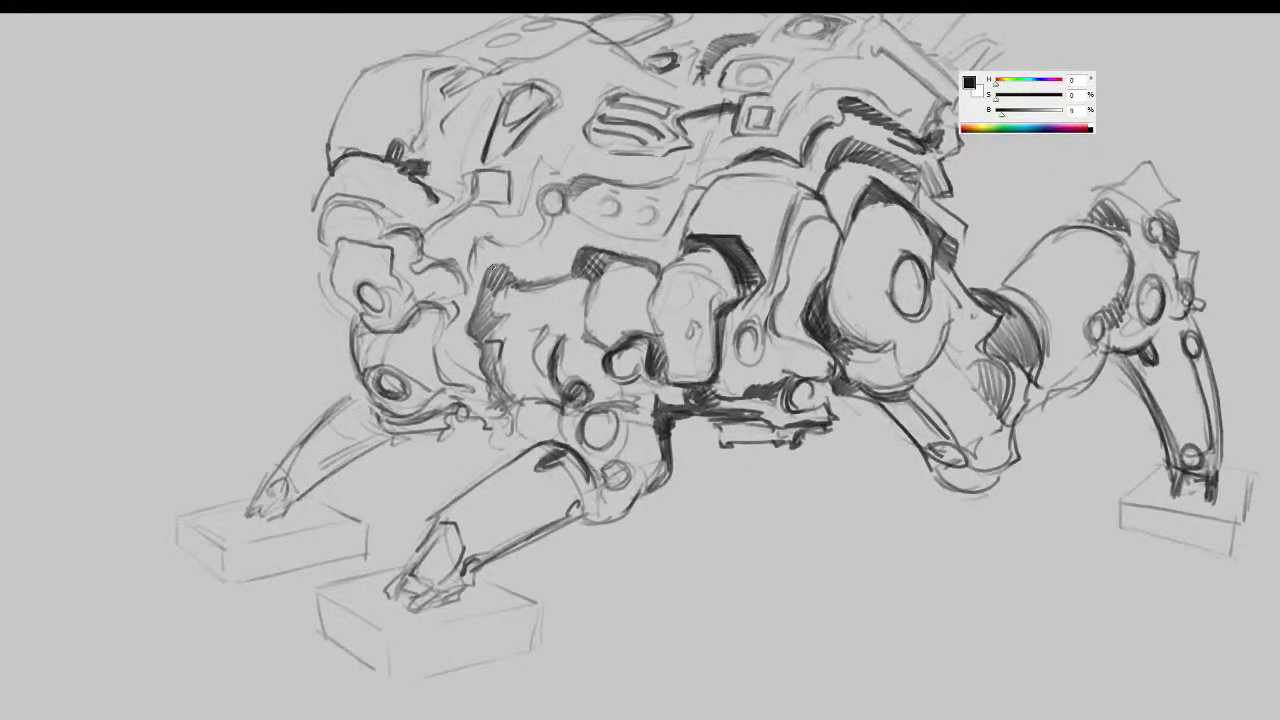
- Replace the small square on the flank with a stepped shell edge and darken the contour beneath the shoulder plate
{"action": "left_click_drag", "start_coordinate": [493, 270], "coordinate": [480, 318]}
{"action": "mouse_move", "coordinate": [430, 260]}
{"action": "left_mouse_down"}
{"action": "mouse_move", "coordinate": [525, 192]}
{"action": "mouse_move", "coordinate": [485, 234]}
{"action": "mouse_move", "coordinate": [527, 236]}
{"action": "mouse_move", "coordinate": [495, 253]}
{"action": "mouse_move", "coordinate": [444, 246]}
{"action": "mouse_move", "coordinate": [442, 258]}
{"action": "mouse_move", "coordinate": [452, 222]}
{"action": "mouse_move", "coordinate": [410, 225]}
{"action": "mouse_move", "coordinate": [434, 220]}
{"action": "mouse_move", "coordinate": [453, 257]}
{"action": "mouse_move", "coordinate": [525, 271]}
{"action": "left_mouse_up"}
{"action": "left_click_drag", "start_coordinate": [542, 228], "coordinate": [533, 272]}
{"action": "left_click_drag", "start_coordinate": [539, 231], "coordinate": [566, 222]}
{"action": "mouse_move", "coordinate": [534, 262]}
{"action": "left_mouse_down"}
{"action": "mouse_move", "coordinate": [554, 214]}
{"action": "mouse_move", "coordinate": [598, 196]}
{"action": "left_mouse_up"}
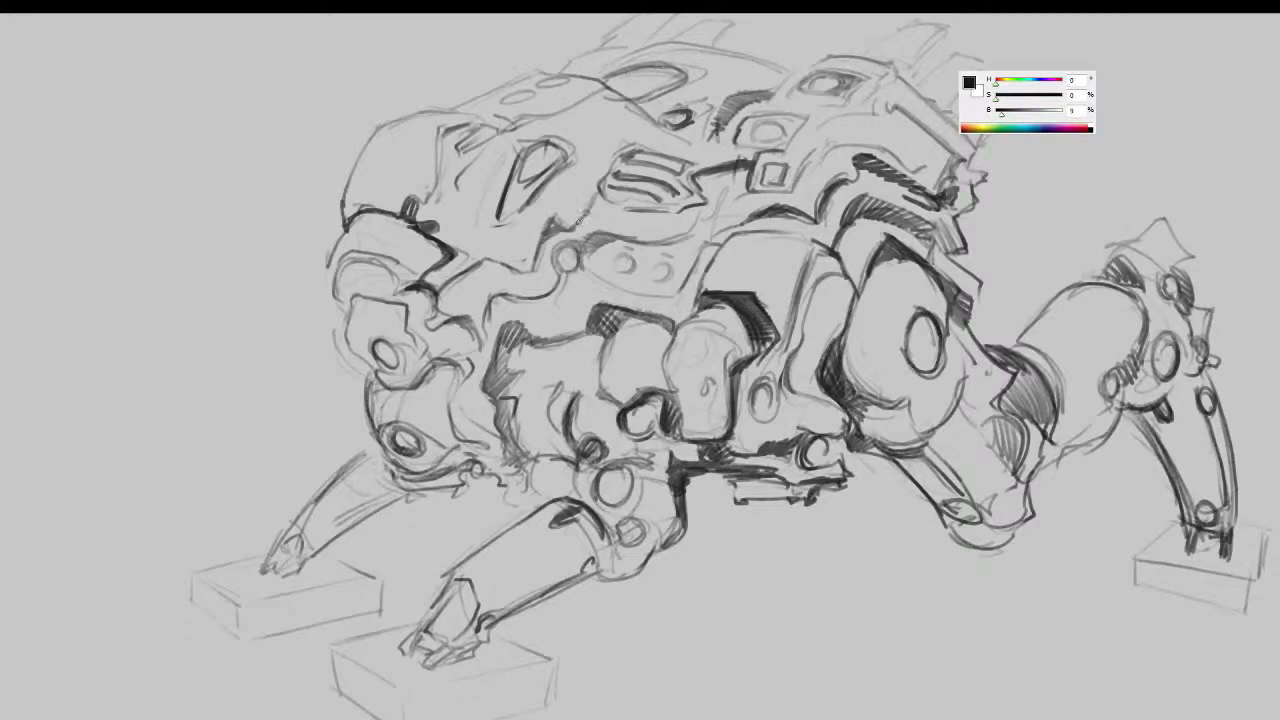
{"action": "mouse_move", "coordinate": [542, 232]}
{"action": "left_mouse_down"}
{"action": "mouse_move", "coordinate": [528, 270]}
{"action": "mouse_move", "coordinate": [480, 262]}
{"action": "mouse_move", "coordinate": [496, 276]}
{"action": "mouse_move", "coordinate": [450, 284]}
{"action": "mouse_move", "coordinate": [432, 332]}
{"action": "mouse_move", "coordinate": [362, 298]}
{"action": "mouse_move", "coordinate": [402, 310]}
{"action": "left_mouse_up"}
- Mirror the canvas and erase the old circular joint and inner lines of the far front leg's upper segment
{"action": "key", "text": "e"}
{"action": "key", "text": "F2"}
{"action": "left_click_drag", "start_coordinate": [1040, 439], "coordinate": [935, 451]}
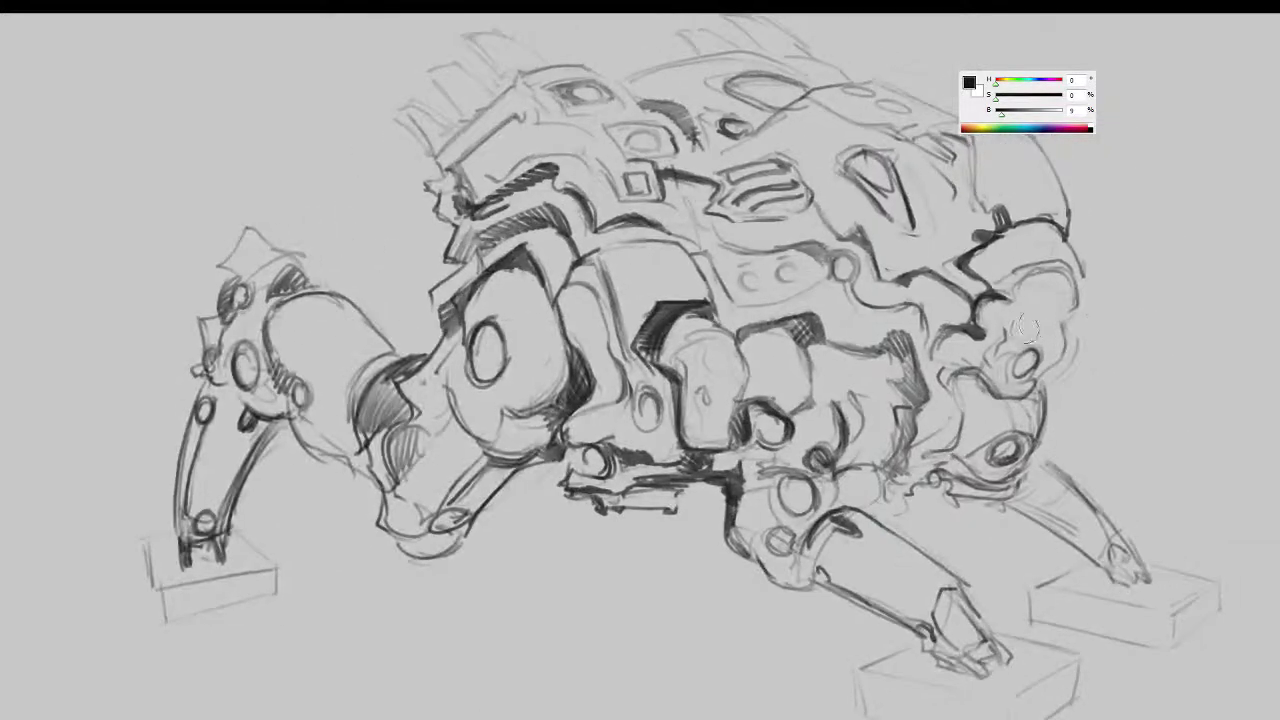
{"action": "mouse_move", "coordinate": [985, 378]}
{"action": "left_mouse_down"}
{"action": "mouse_move", "coordinate": [962, 394]}
{"action": "mouse_move", "coordinate": [1022, 414]}
{"action": "mouse_move", "coordinate": [1040, 402]}
{"action": "mouse_move", "coordinate": [968, 392]}
{"action": "mouse_move", "coordinate": [1021, 396]}
{"action": "mouse_move", "coordinate": [1058, 358]}
{"action": "left_mouse_up"}
{"action": "key", "text": "e"}
{"action": "mouse_move", "coordinate": [1060, 358]}
{"action": "left_mouse_down"}
{"action": "mouse_move", "coordinate": [1004, 392]}
{"action": "mouse_move", "coordinate": [977, 378]}
{"action": "left_mouse_up"}
{"action": "left_click_drag", "start_coordinate": [1081, 384], "coordinate": [952, 375]}
{"action": "mouse_move", "coordinate": [879, 296]}
{"action": "left_mouse_down"}
{"action": "mouse_move", "coordinate": [846, 318]}
{"action": "mouse_move", "coordinate": [818, 314]}
{"action": "left_mouse_up"}
{"action": "mouse_move", "coordinate": [916, 340]}
{"action": "left_mouse_down"}
{"action": "mouse_move", "coordinate": [882, 328]}
{"action": "mouse_move", "coordinate": [876, 344]}
{"action": "left_mouse_up"}
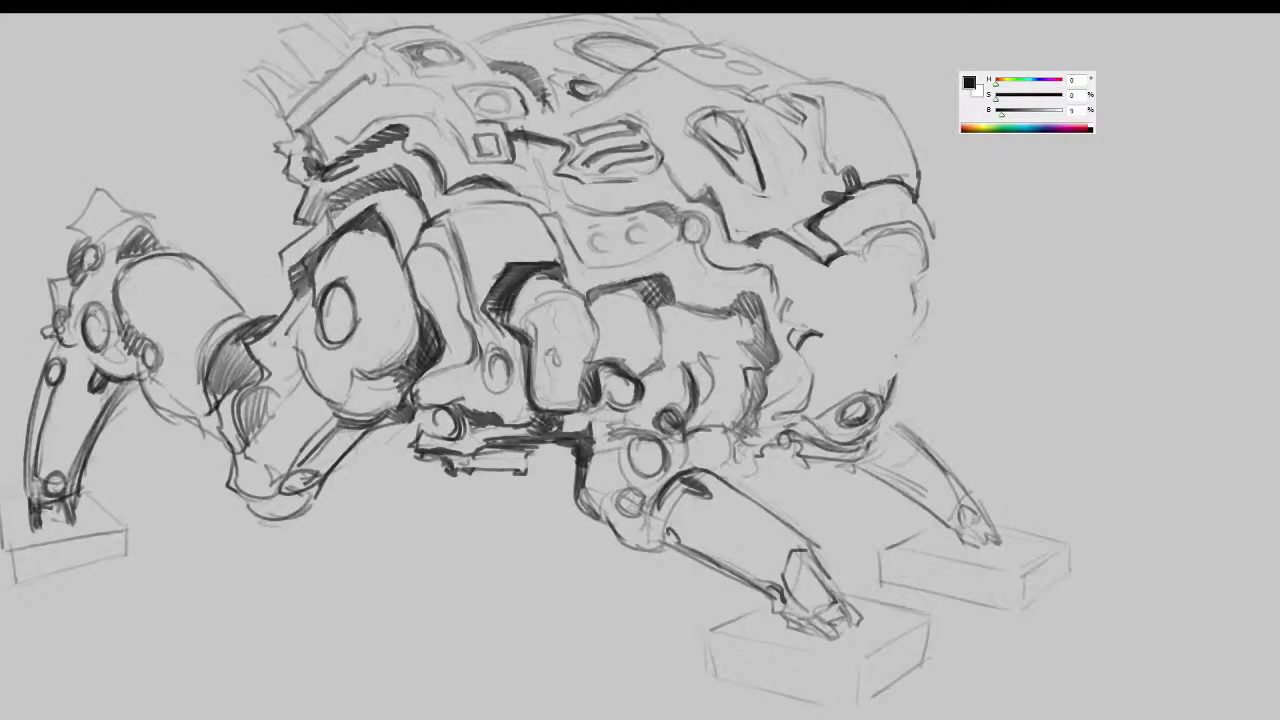
- Darken the flank's shaded band, then redraw the cleared upper leg segment with a curved lower edge and a ringed pivot
{"action": "mouse_move", "coordinate": [795, 418]}
{"action": "left_mouse_down"}
{"action": "mouse_move", "coordinate": [805, 410]}
{"action": "mouse_move", "coordinate": [716, 426]}
{"action": "mouse_move", "coordinate": [744, 434]}
{"action": "mouse_move", "coordinate": [756, 362]}
{"action": "mouse_move", "coordinate": [770, 378]}
{"action": "mouse_move", "coordinate": [764, 420]}
{"action": "left_mouse_up"}
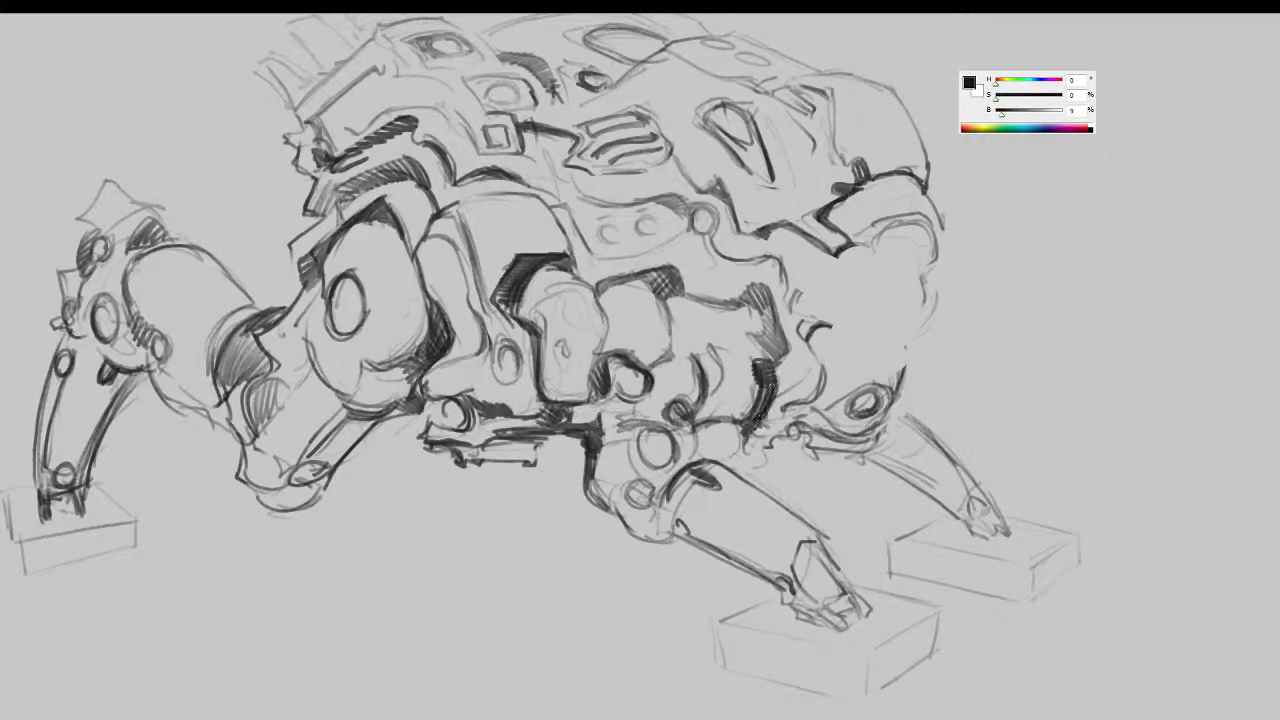
{"action": "mouse_move", "coordinate": [808, 338]}
{"action": "left_mouse_down"}
{"action": "mouse_move", "coordinate": [906, 336]}
{"action": "mouse_move", "coordinate": [830, 343]}
{"action": "mouse_move", "coordinate": [908, 333]}
{"action": "mouse_move", "coordinate": [920, 310]}
{"action": "left_mouse_up"}
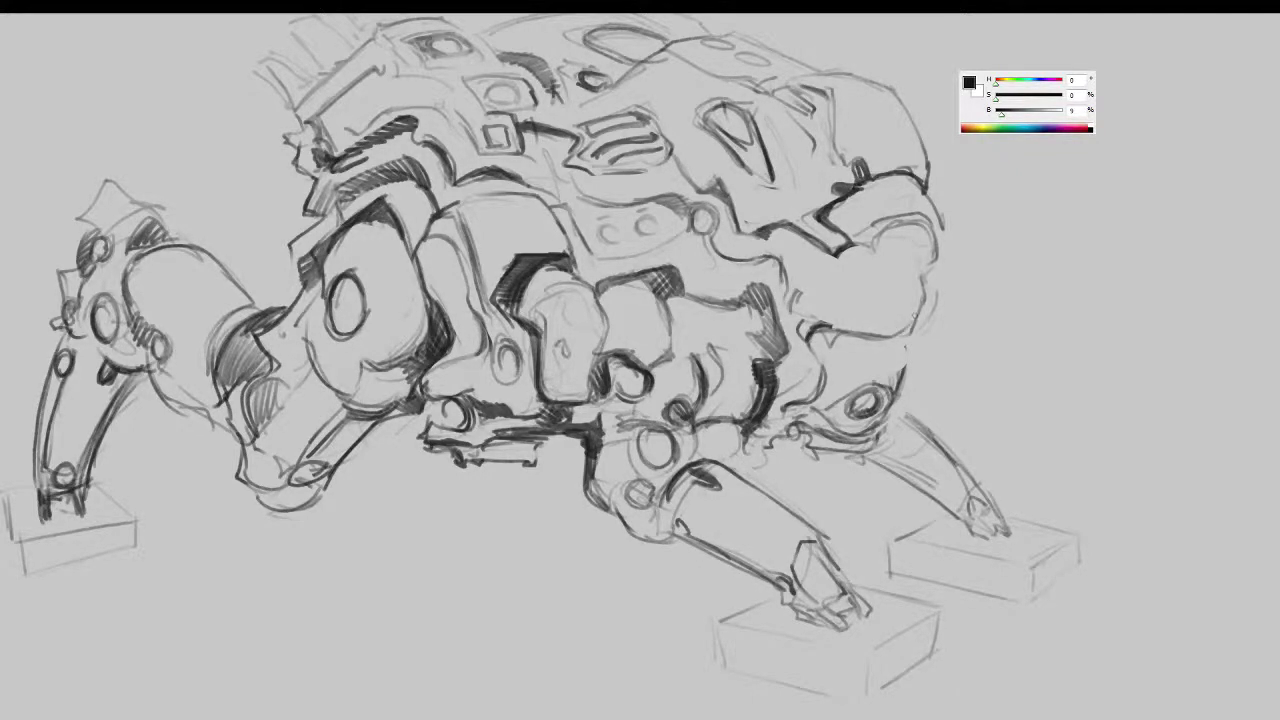
{"action": "mouse_move", "coordinate": [846, 256]}
{"action": "left_mouse_down"}
{"action": "mouse_move", "coordinate": [852, 312]}
{"action": "mouse_move", "coordinate": [858, 264]}
{"action": "mouse_move", "coordinate": [878, 244]}
{"action": "mouse_move", "coordinate": [886, 266]}
{"action": "mouse_move", "coordinate": [899, 237]}
{"action": "mouse_move", "coordinate": [920, 258]}
{"action": "mouse_move", "coordinate": [888, 262]}
{"action": "mouse_move", "coordinate": [906, 234]}
{"action": "mouse_move", "coordinate": [924, 262]}
{"action": "mouse_move", "coordinate": [942, 246]}
{"action": "mouse_move", "coordinate": [900, 230]}
{"action": "mouse_move", "coordinate": [876, 248]}
{"action": "mouse_move", "coordinate": [883, 236]}
{"action": "mouse_move", "coordinate": [885, 284]}
{"action": "mouse_move", "coordinate": [924, 282]}
{"action": "mouse_move", "coordinate": [905, 330]}
{"action": "left_mouse_up"}
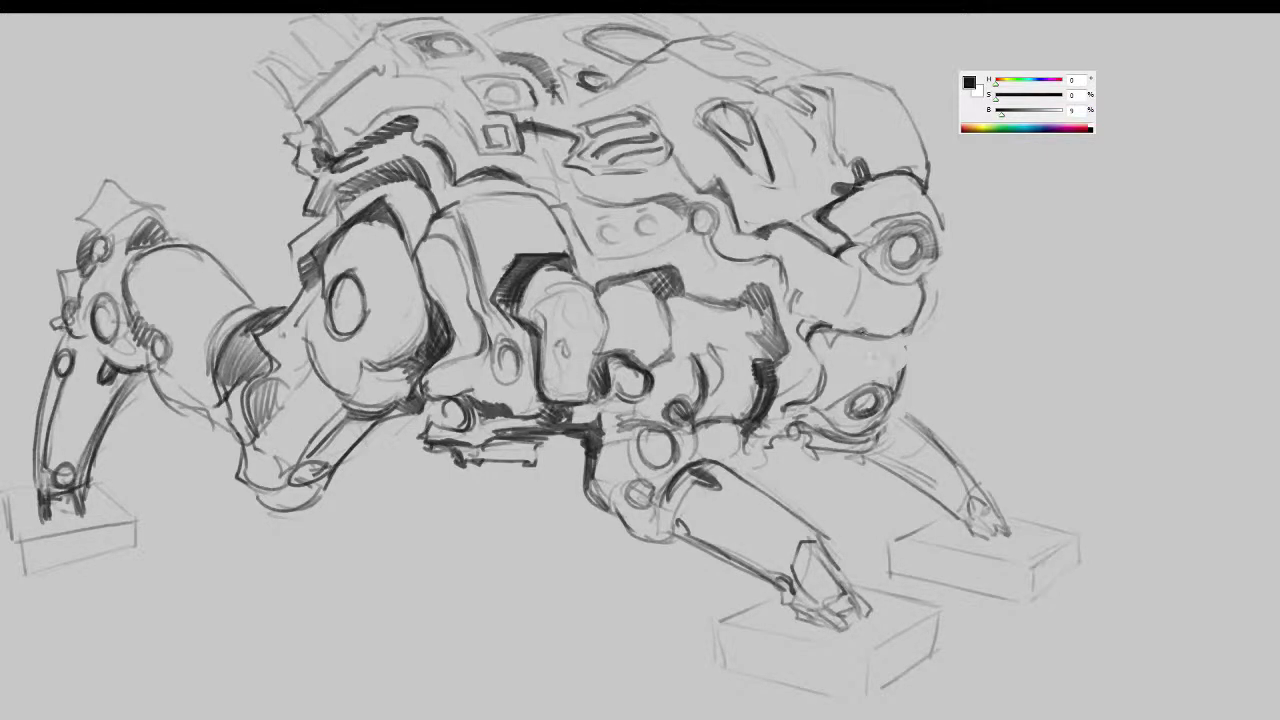
- Mirror the canvas and erase the old circle and outline of the leg segment below the ringed pivot
{"action": "left_click_drag", "start_coordinate": [925, 392], "coordinate": [922, 393]}
{"action": "key", "text": "F2"}
{"action": "left_click_drag", "start_coordinate": [835, 387], "coordinate": [978, 392]}
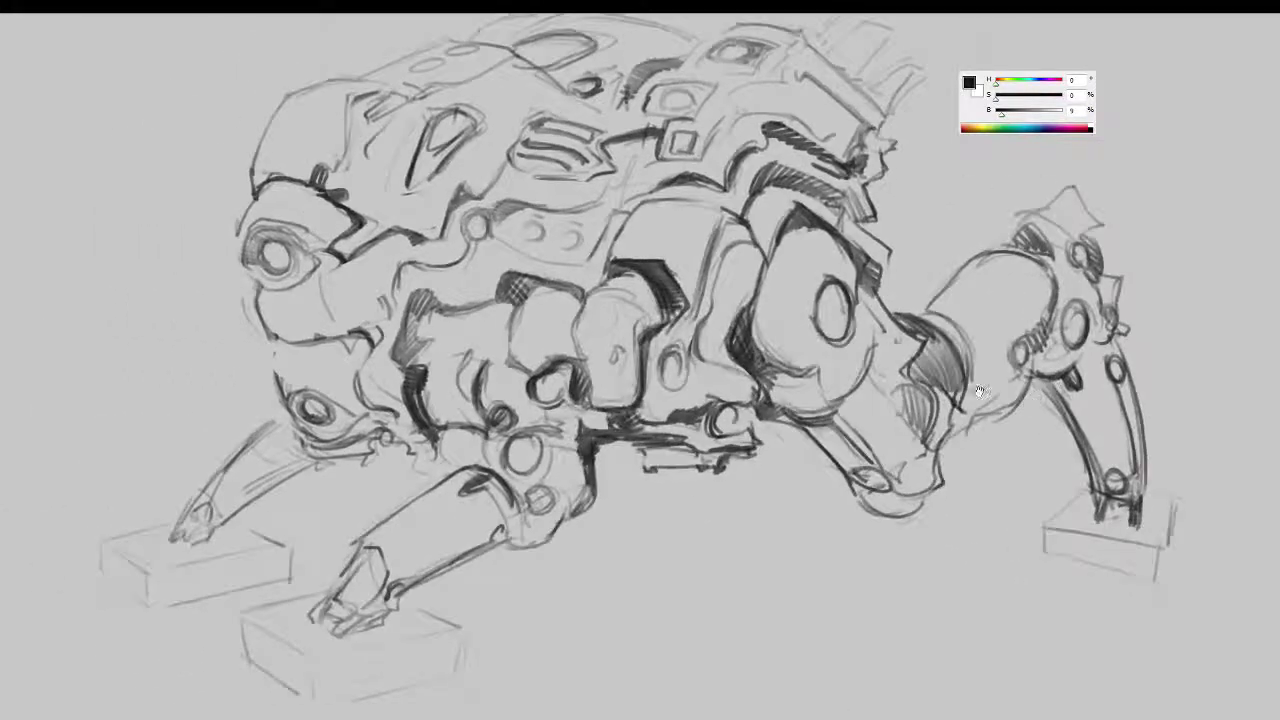
{"action": "left_click_drag", "start_coordinate": [728, 416], "coordinate": [777, 410]}
{"action": "left_click_drag", "start_coordinate": [320, 328], "coordinate": [337, 369]}
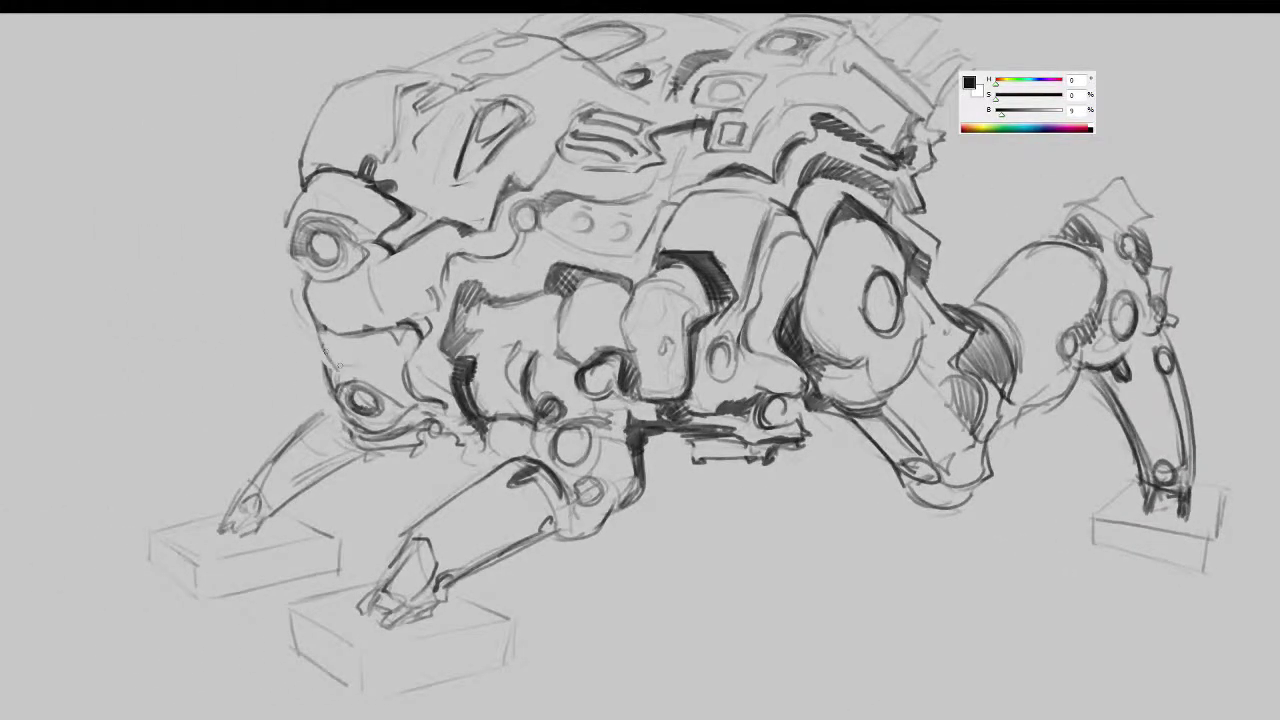
{"action": "left_click_drag", "start_coordinate": [412, 341], "coordinate": [421, 329]}
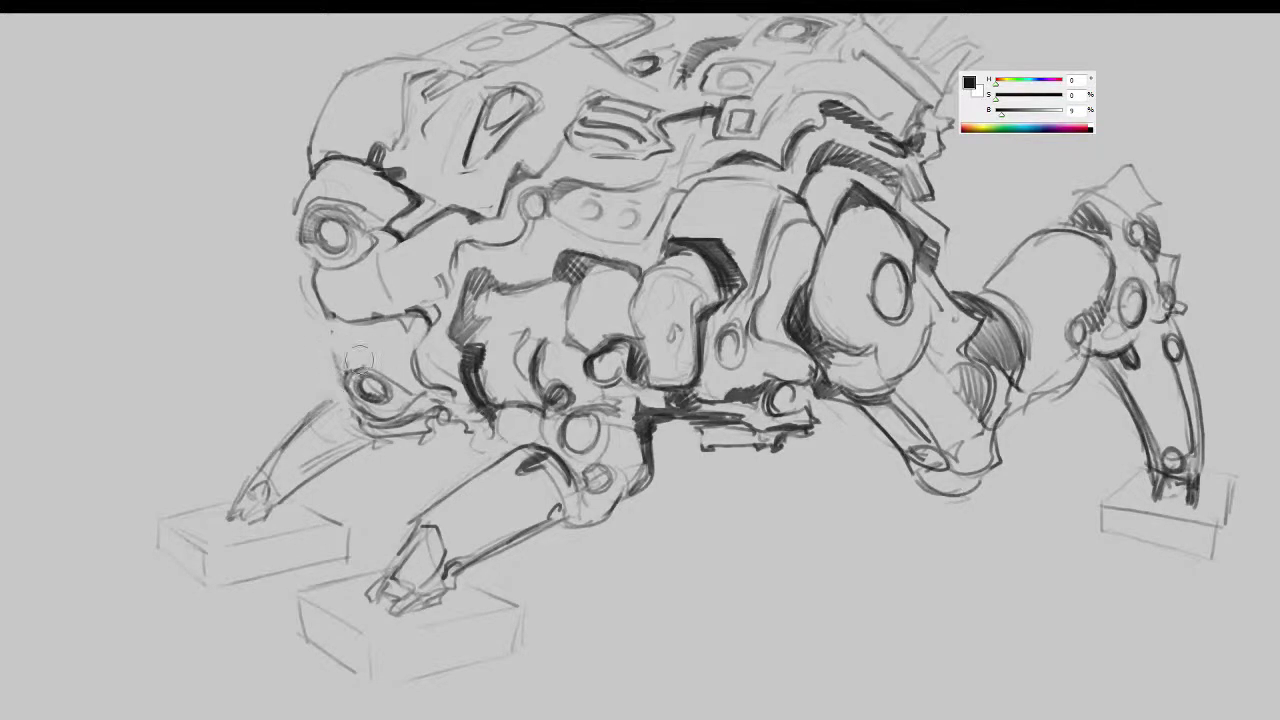
{"action": "mouse_move", "coordinate": [358, 358]}
{"action": "left_mouse_down"}
{"action": "mouse_move", "coordinate": [407, 406]}
{"action": "mouse_move", "coordinate": [358, 393]}
{"action": "mouse_move", "coordinate": [323, 329]}
{"action": "mouse_move", "coordinate": [340, 390]}
{"action": "mouse_move", "coordinate": [380, 411]}
{"action": "mouse_move", "coordinate": [372, 418]}
{"action": "mouse_move", "coordinate": [398, 418]}
{"action": "mouse_move", "coordinate": [427, 392]}
{"action": "left_mouse_up"}
- Redraw the lower leg segment as an angular plate with a faint inner circle, then flip the canvas
{"action": "key", "text": "b"}
{"action": "key", "text": "ctrl+z"}
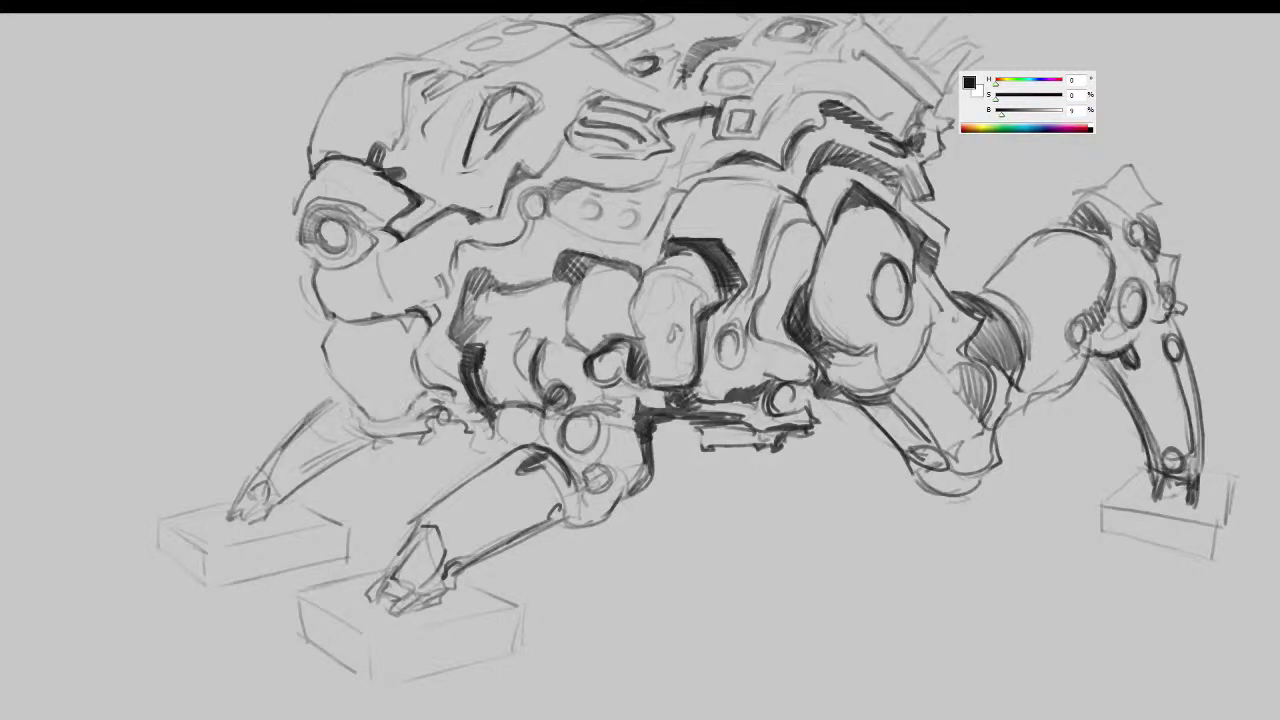
{"action": "mouse_move", "coordinate": [402, 322]}
{"action": "left_mouse_down"}
{"action": "mouse_move", "coordinate": [394, 361]}
{"action": "mouse_move", "coordinate": [408, 392]}
{"action": "mouse_move", "coordinate": [374, 396]}
{"action": "mouse_move", "coordinate": [378, 364]}
{"action": "mouse_move", "coordinate": [368, 389]}
{"action": "left_mouse_up"}
{"action": "key", "text": "ctrl+z"}
{"action": "key", "text": "ctrl+z"}
{"action": "key", "text": "ctrl+z"}
{"action": "key", "text": "e"}
{"action": "mouse_move", "coordinate": [345, 306]}
{"action": "left_mouse_down"}
{"action": "mouse_move", "coordinate": [382, 303]}
{"action": "mouse_move", "coordinate": [362, 321]}
{"action": "mouse_move", "coordinate": [407, 313]}
{"action": "left_mouse_up"}
{"action": "key", "text": "h"}
{"action": "left_click_drag", "start_coordinate": [952, 425], "coordinate": [860, 441]}
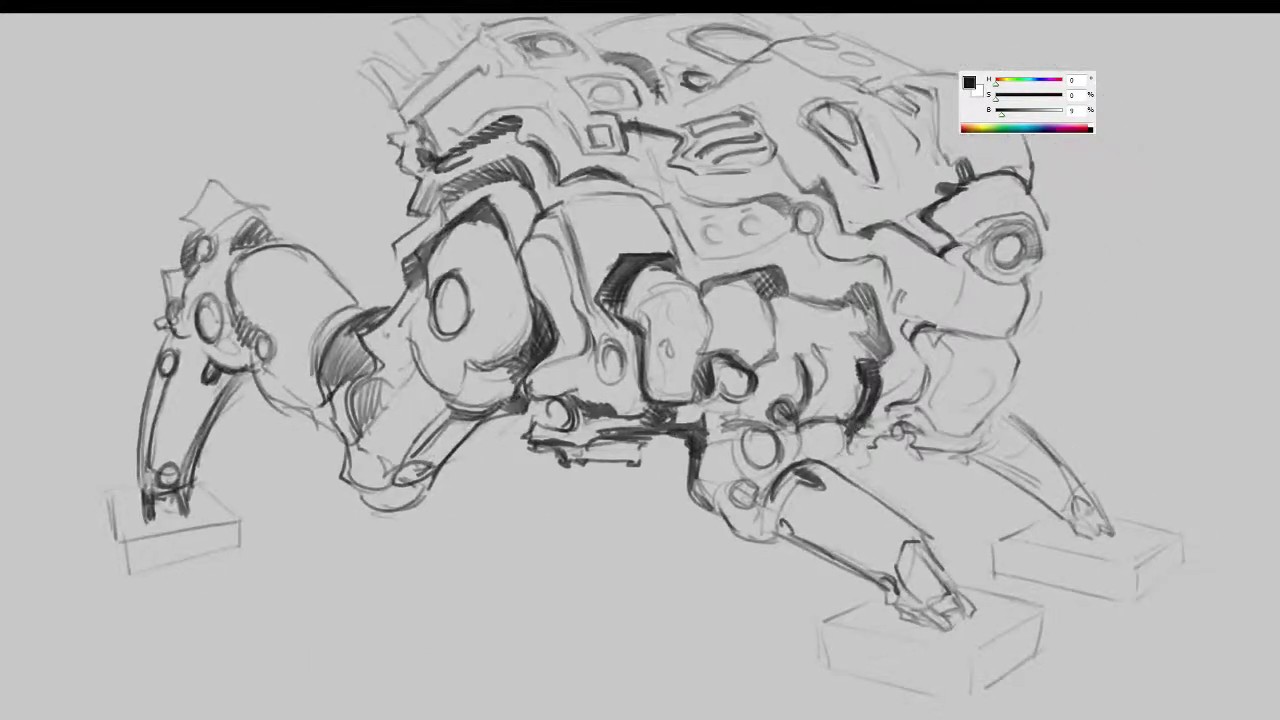
- Shade the gap behind the redrawn leg, hatch the angular plate's inner edge and define its round pivot
{"action": "mouse_move", "coordinate": [883, 266]}
{"action": "left_mouse_down"}
{"action": "mouse_move", "coordinate": [918, 320]}
{"action": "mouse_move", "coordinate": [905, 310]}
{"action": "left_mouse_up"}
{"action": "mouse_move", "coordinate": [882, 262]}
{"action": "left_mouse_down"}
{"action": "mouse_move", "coordinate": [914, 332]}
{"action": "mouse_move", "coordinate": [1012, 335]}
{"action": "left_mouse_up"}
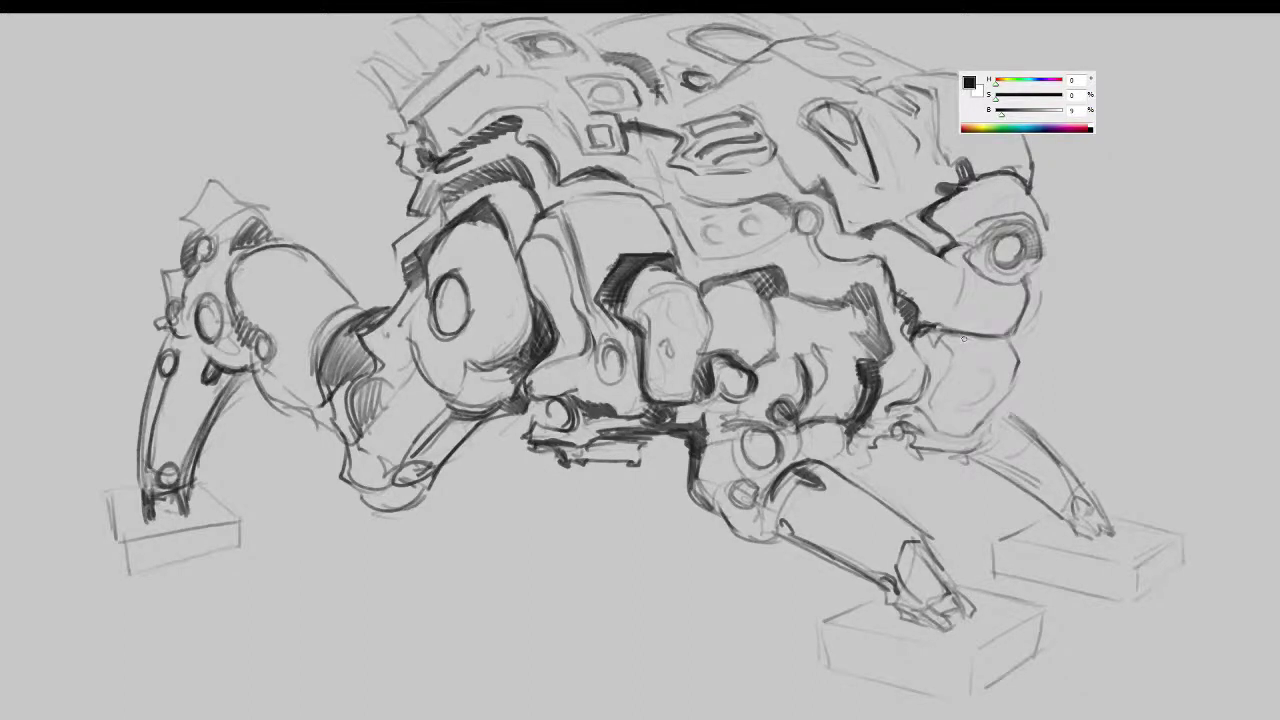
{"action": "mouse_move", "coordinate": [926, 336]}
{"action": "left_mouse_down"}
{"action": "mouse_move", "coordinate": [914, 350]}
{"action": "mouse_move", "coordinate": [954, 370]}
{"action": "mouse_move", "coordinate": [943, 425]}
{"action": "left_mouse_up"}
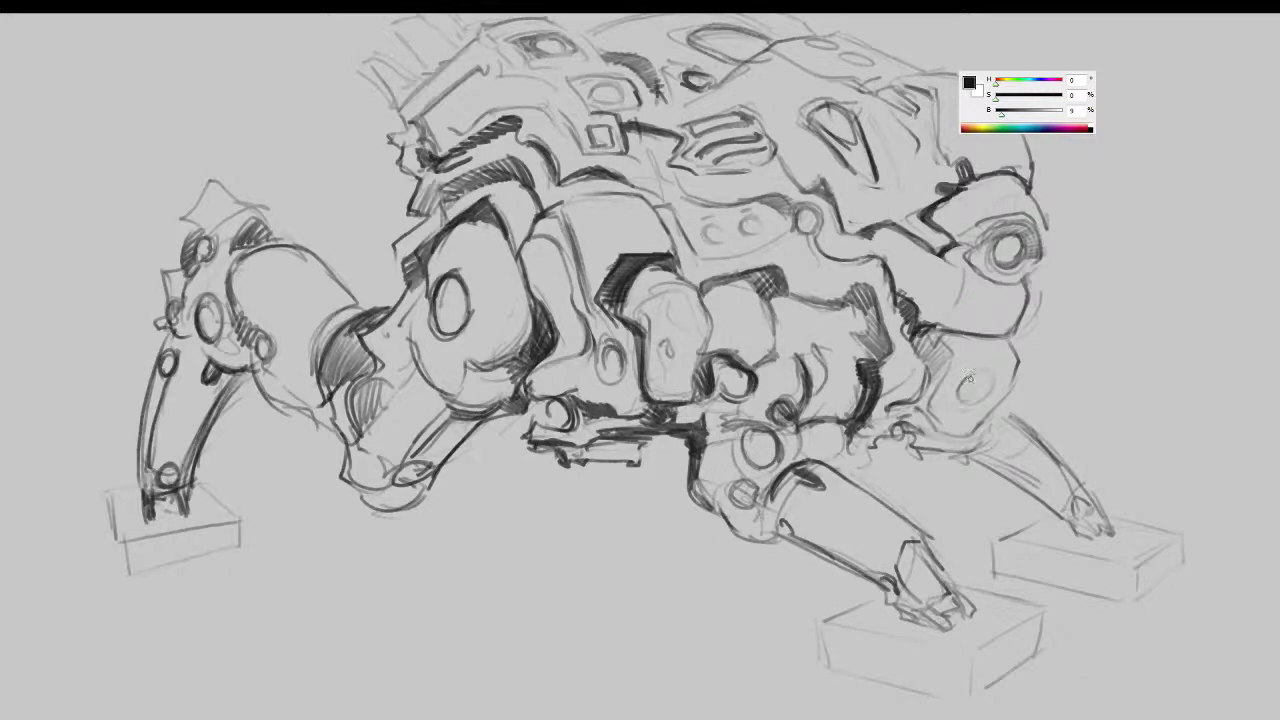
{"action": "mouse_move", "coordinate": [974, 376]}
{"action": "left_mouse_down"}
{"action": "mouse_move", "coordinate": [970, 397]}
{"action": "mouse_move", "coordinate": [982, 395]}
{"action": "mouse_move", "coordinate": [982, 375]}
{"action": "mouse_move", "coordinate": [961, 396]}
{"action": "mouse_move", "coordinate": [984, 384]}
{"action": "left_mouse_up"}
- Strengthen the outline along the top of the back shell and shade the oval recess in it
{"action": "mouse_move", "coordinate": [999, 437]}
{"action": "left_mouse_down"}
{"action": "mouse_move", "coordinate": [852, 444]}
{"action": "mouse_move", "coordinate": [836, 472]}
{"action": "mouse_move", "coordinate": [867, 472]}
{"action": "left_mouse_up"}
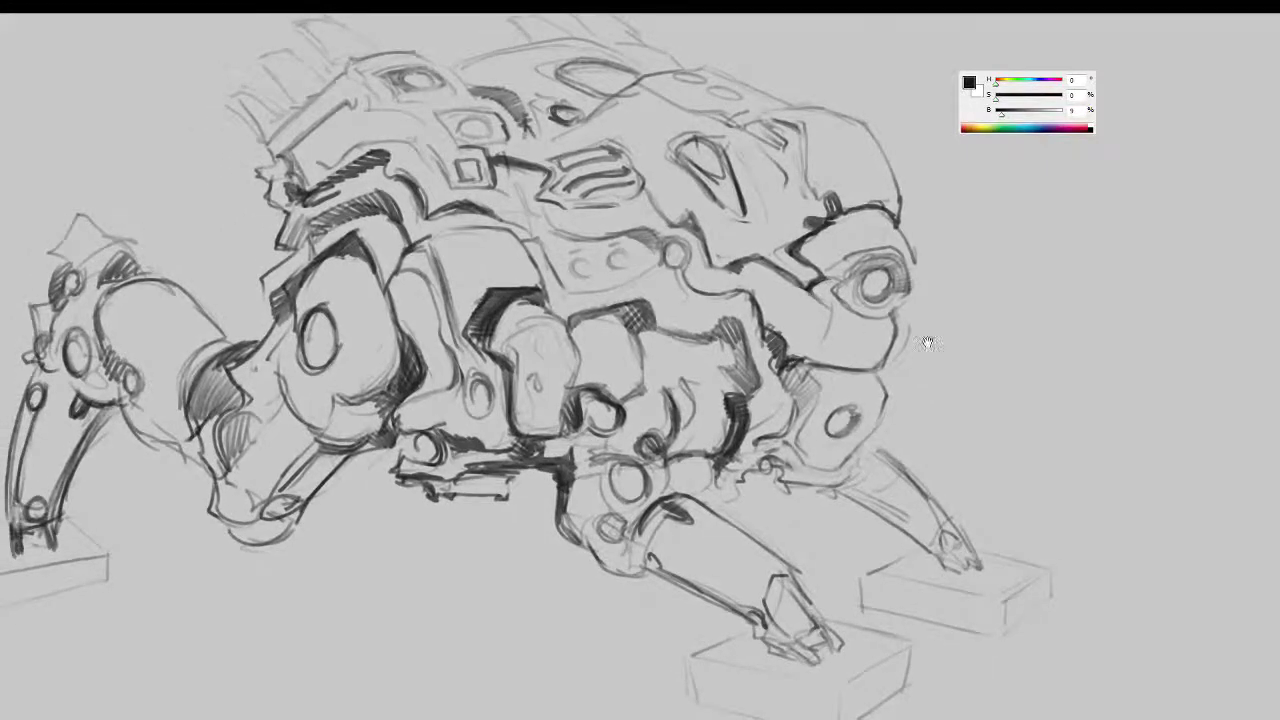
{"action": "left_click_drag", "start_coordinate": [920, 337], "coordinate": [915, 342]}
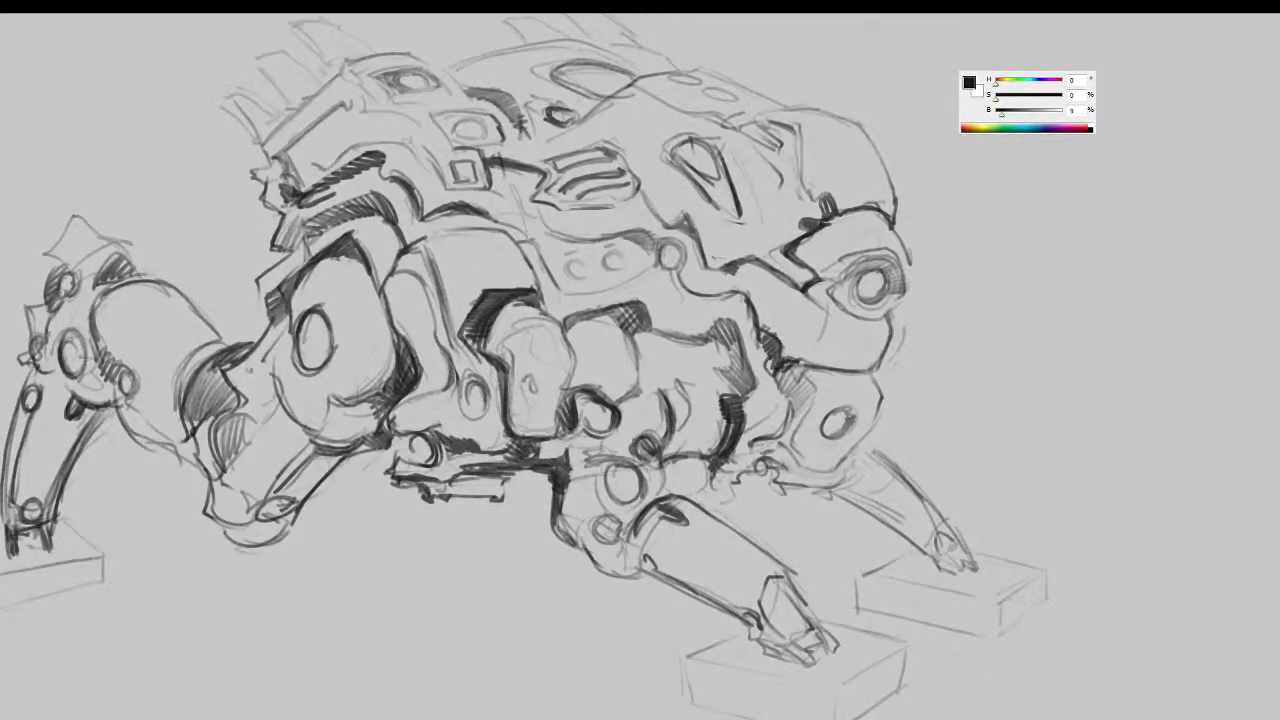
{"action": "left_click_drag", "start_coordinate": [936, 357], "coordinate": [1014, 496]}
{"action": "mouse_move", "coordinate": [522, 214]}
{"action": "left_mouse_down"}
{"action": "mouse_move", "coordinate": [540, 198]}
{"action": "mouse_move", "coordinate": [682, 184]}
{"action": "mouse_move", "coordinate": [622, 212]}
{"action": "mouse_move", "coordinate": [704, 211]}
{"action": "left_mouse_up"}
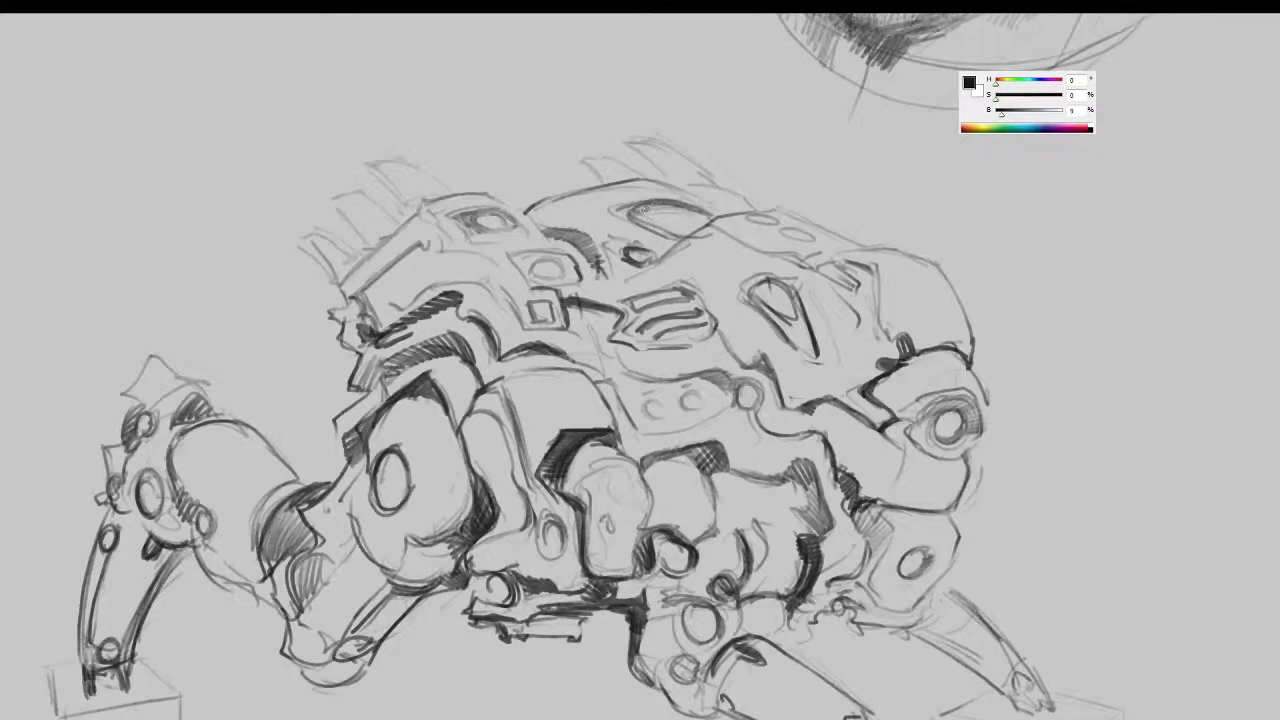
{"action": "mouse_move", "coordinate": [621, 210]}
{"action": "left_mouse_down"}
{"action": "mouse_move", "coordinate": [645, 225]}
{"action": "mouse_move", "coordinate": [703, 212]}
{"action": "mouse_move", "coordinate": [610, 213]}
{"action": "left_mouse_up"}
{"action": "left_click_drag", "start_coordinate": [610, 212], "coordinate": [679, 201]}
{"action": "left_click_drag", "start_coordinate": [538, 215], "coordinate": [442, 192]}
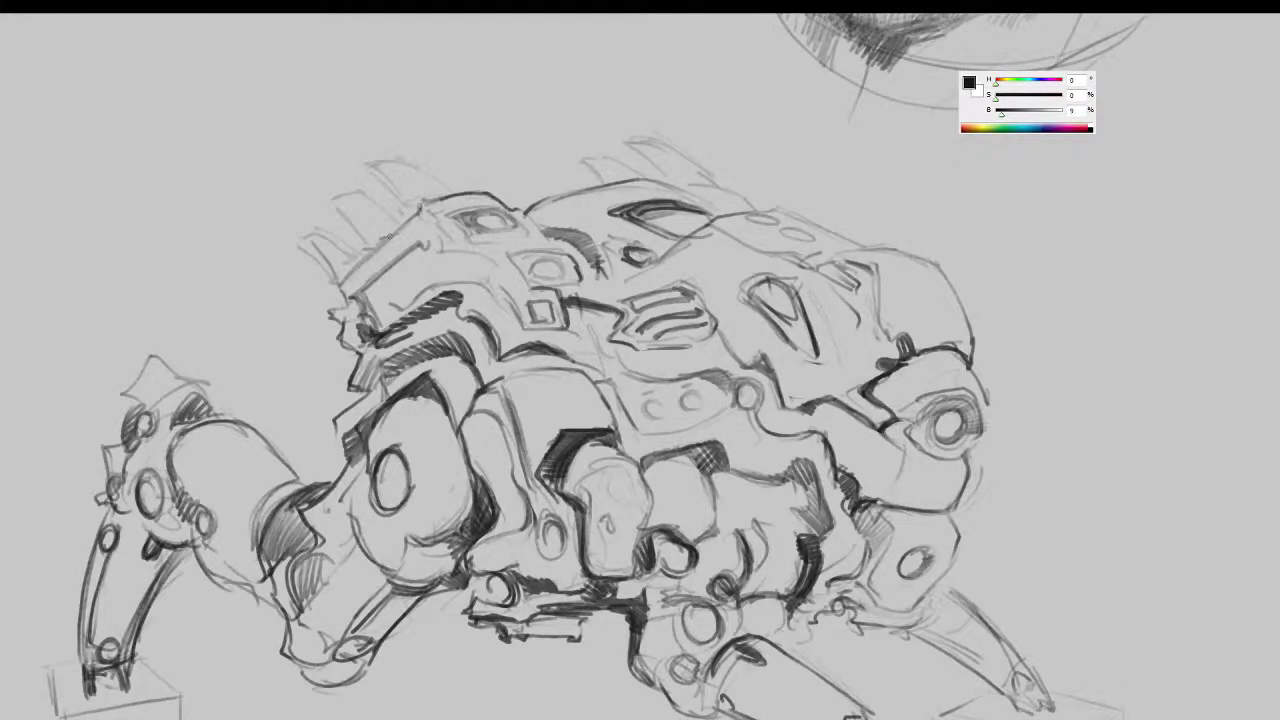
- Firm up the outlines of the small fins behind the shell and darken the shell's adjoining outer edge
{"action": "left_click_drag", "start_coordinate": [336, 197], "coordinate": [358, 190]}
{"action": "mouse_move", "coordinate": [334, 198]}
{"action": "left_mouse_down"}
{"action": "mouse_move", "coordinate": [305, 246]}
{"action": "mouse_move", "coordinate": [338, 277]}
{"action": "mouse_move", "coordinate": [334, 314]}
{"action": "mouse_move", "coordinate": [355, 348]}
{"action": "left_mouse_up"}
{"action": "left_click_drag", "start_coordinate": [363, 294], "coordinate": [380, 329]}
{"action": "left_click_drag", "start_coordinate": [358, 298], "coordinate": [430, 243]}
{"action": "left_click_drag", "start_coordinate": [442, 339], "coordinate": [488, 277]}
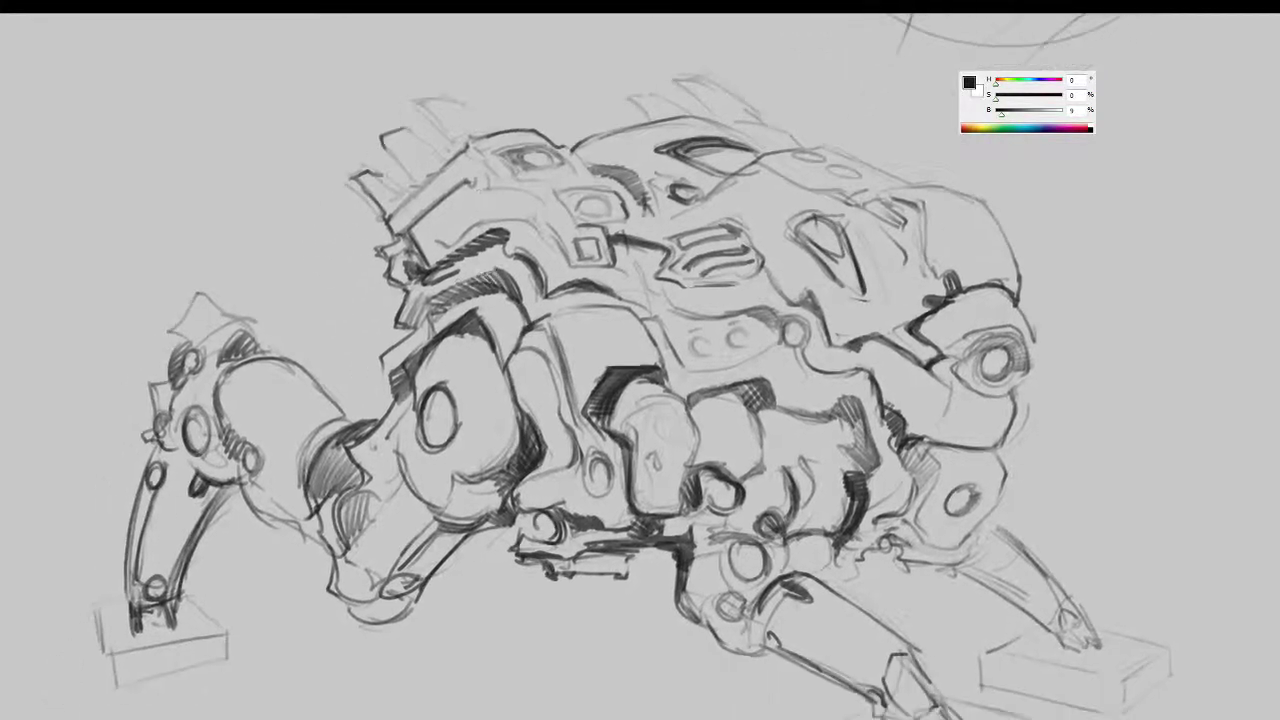
{"action": "mouse_move", "coordinate": [406, 290]}
{"action": "left_mouse_down"}
{"action": "mouse_move", "coordinate": [418, 337]}
{"action": "mouse_move", "coordinate": [396, 390]}
{"action": "left_mouse_up"}
{"action": "mouse_move", "coordinate": [411, 387]}
{"action": "left_mouse_down"}
{"action": "mouse_move", "coordinate": [387, 414]}
{"action": "mouse_move", "coordinate": [406, 407]}
{"action": "left_mouse_up"}
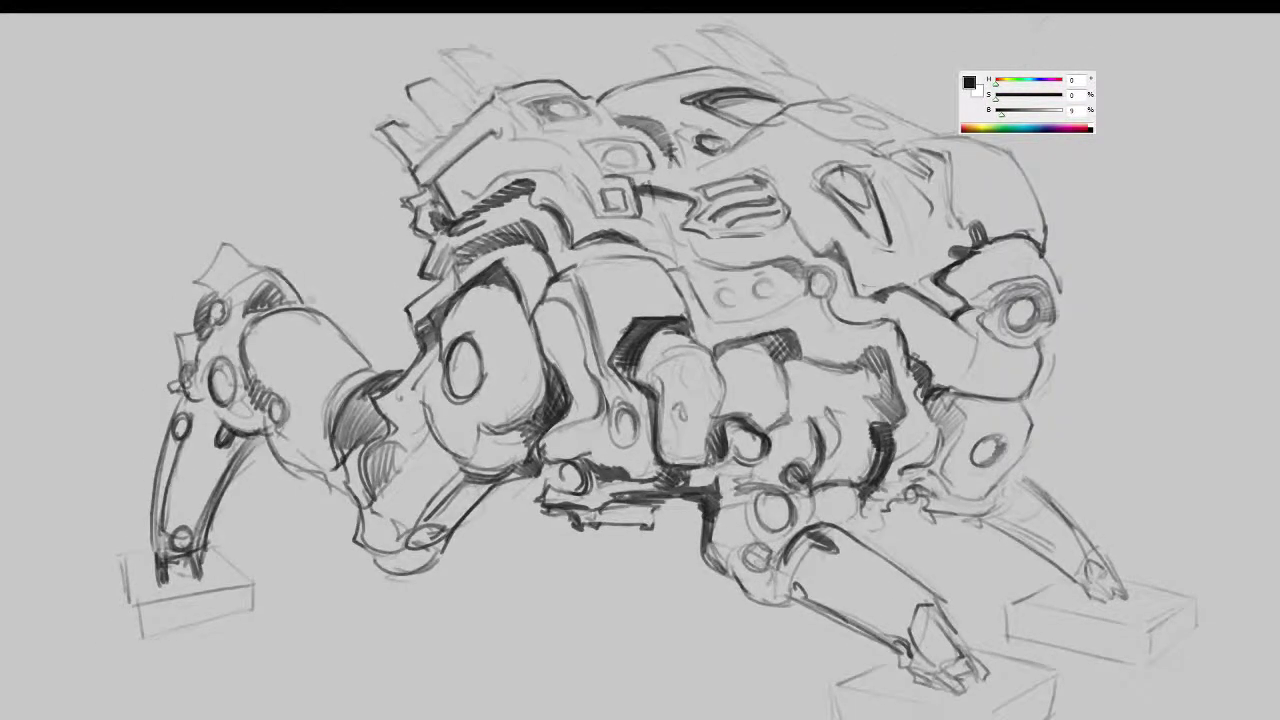
- Draw angular cap plates on top of the outstretched leg and add parallel grooves across its cylindrical upper segment
{"action": "left_click_drag", "start_coordinate": [312, 300], "coordinate": [382, 302]}
{"action": "mouse_move", "coordinate": [284, 286]}
{"action": "left_mouse_down"}
{"action": "mouse_move", "coordinate": [306, 248]}
{"action": "mouse_move", "coordinate": [303, 262]}
{"action": "left_mouse_up"}
{"action": "left_click_drag", "start_coordinate": [290, 282], "coordinate": [253, 330]}
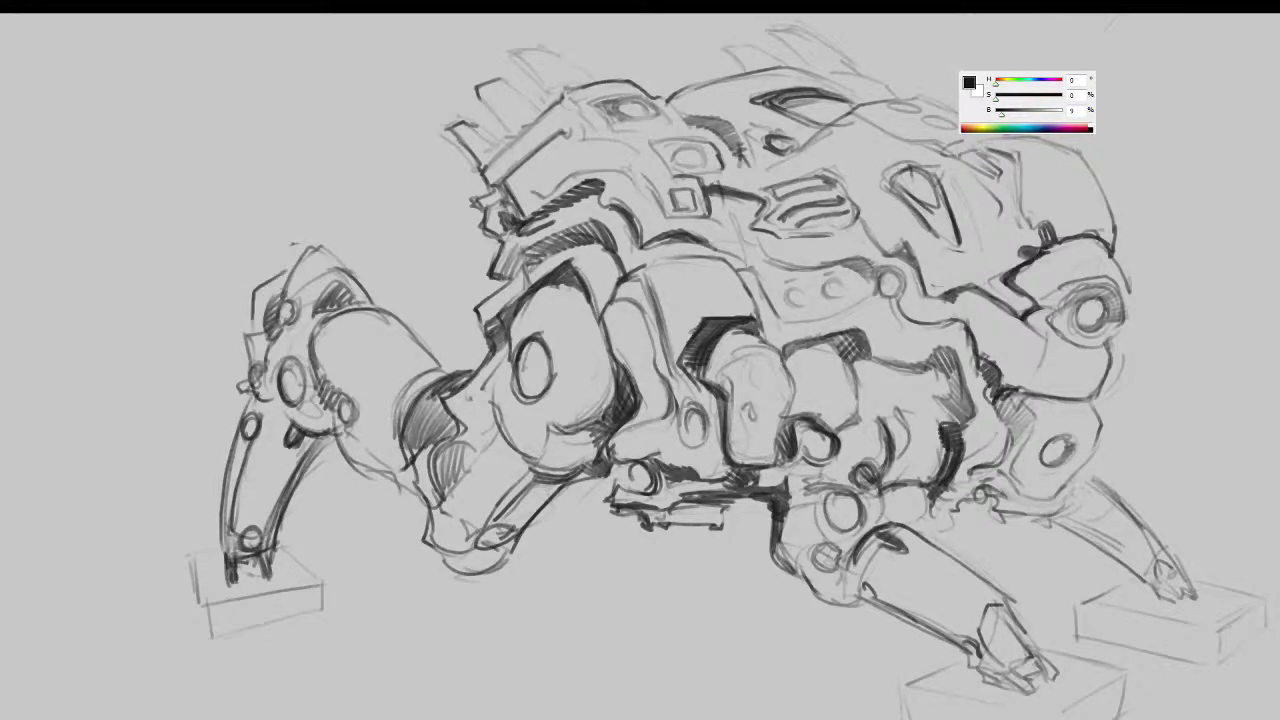
{"action": "mouse_move", "coordinate": [285, 285]}
{"action": "left_mouse_down"}
{"action": "mouse_move", "coordinate": [270, 328]}
{"action": "mouse_move", "coordinate": [340, 266]}
{"action": "mouse_move", "coordinate": [353, 274]}
{"action": "left_mouse_up"}
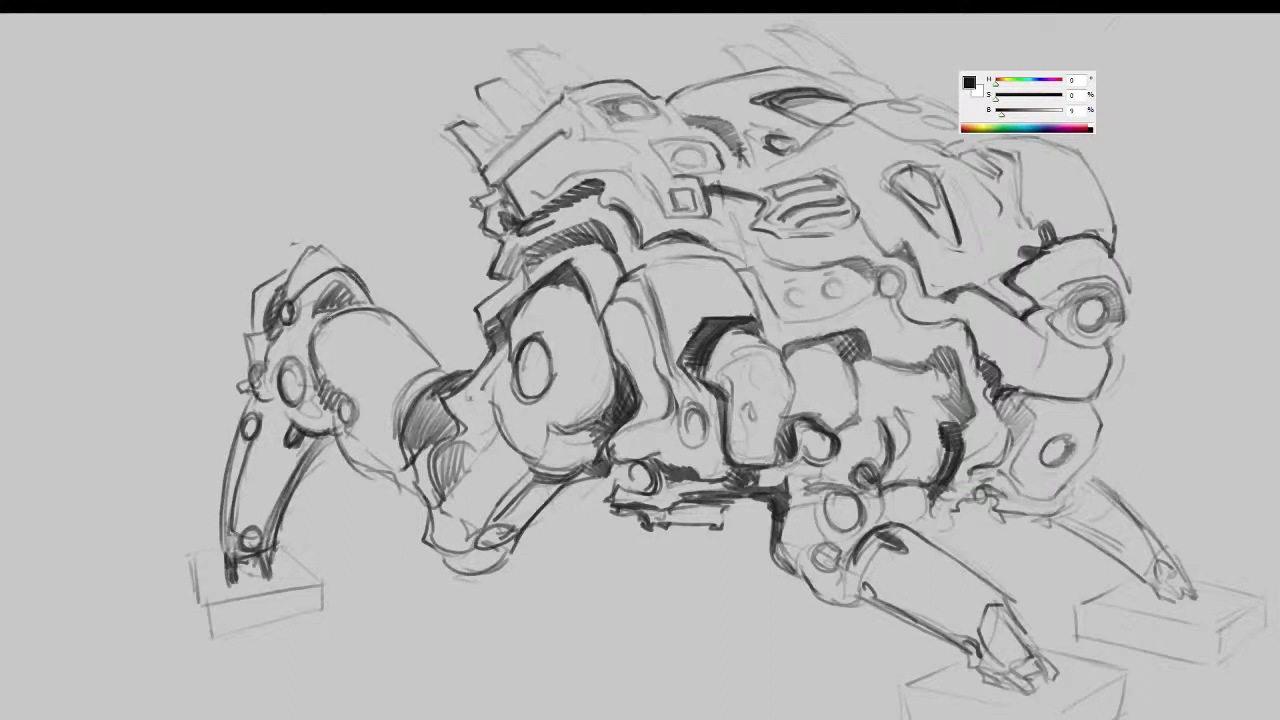
{"action": "mouse_move", "coordinate": [316, 332]}
{"action": "left_mouse_down"}
{"action": "mouse_move", "coordinate": [380, 310]}
{"action": "mouse_move", "coordinate": [426, 352]}
{"action": "left_mouse_up"}
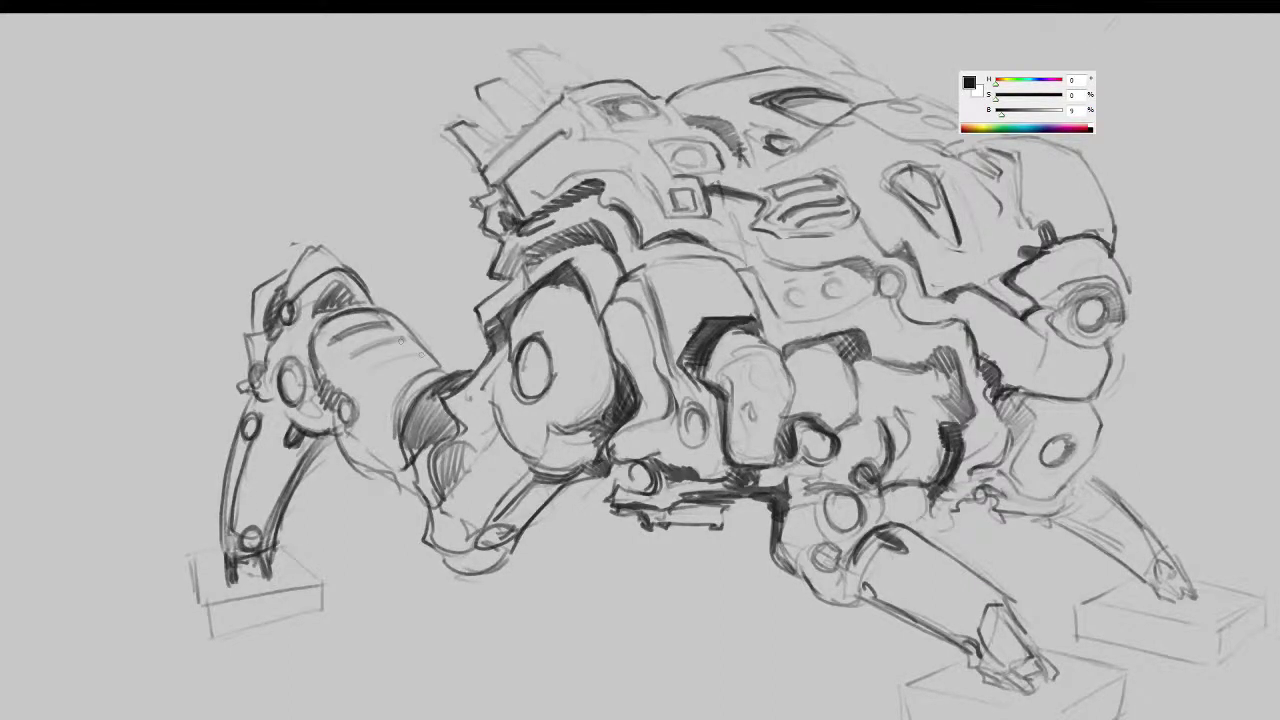
{"action": "left_click_drag", "start_coordinate": [366, 379], "coordinate": [421, 358]}
- Erase the hatched shapes on the outstretched leg's inner segment and redraw it with a curved panel edge and a round pivot
{"action": "mouse_move", "coordinate": [464, 440]}
{"action": "left_mouse_down"}
{"action": "mouse_move", "coordinate": [470, 398]}
{"action": "mouse_move", "coordinate": [497, 401]}
{"action": "mouse_move", "coordinate": [449, 455]}
{"action": "left_mouse_up"}
{"action": "key", "text": "e"}
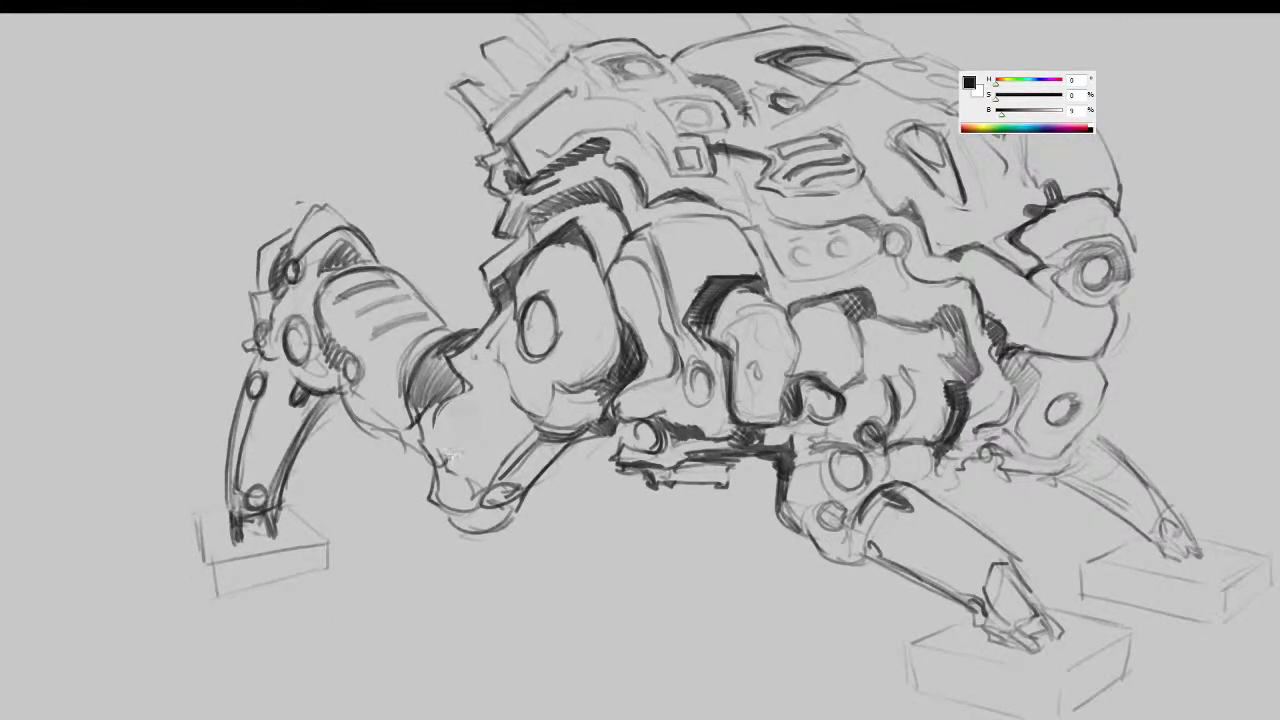
{"action": "mouse_move", "coordinate": [464, 408]}
{"action": "left_mouse_down"}
{"action": "mouse_move", "coordinate": [442, 430]}
{"action": "mouse_move", "coordinate": [444, 454]}
{"action": "mouse_move", "coordinate": [475, 424]}
{"action": "mouse_move", "coordinate": [470, 392]}
{"action": "left_mouse_up"}
{"action": "key", "text": "b"}
{"action": "mouse_move", "coordinate": [477, 418]}
{"action": "left_mouse_down"}
{"action": "mouse_move", "coordinate": [442, 459]}
{"action": "mouse_move", "coordinate": [475, 485]}
{"action": "mouse_move", "coordinate": [464, 508]}
{"action": "mouse_move", "coordinate": [446, 504]}
{"action": "mouse_move", "coordinate": [470, 510]}
{"action": "mouse_move", "coordinate": [448, 506]}
{"action": "left_mouse_up"}
{"action": "mouse_move", "coordinate": [520, 478]}
{"action": "left_mouse_down"}
{"action": "mouse_move", "coordinate": [498, 504]}
{"action": "mouse_move", "coordinate": [520, 512]}
{"action": "left_mouse_up"}
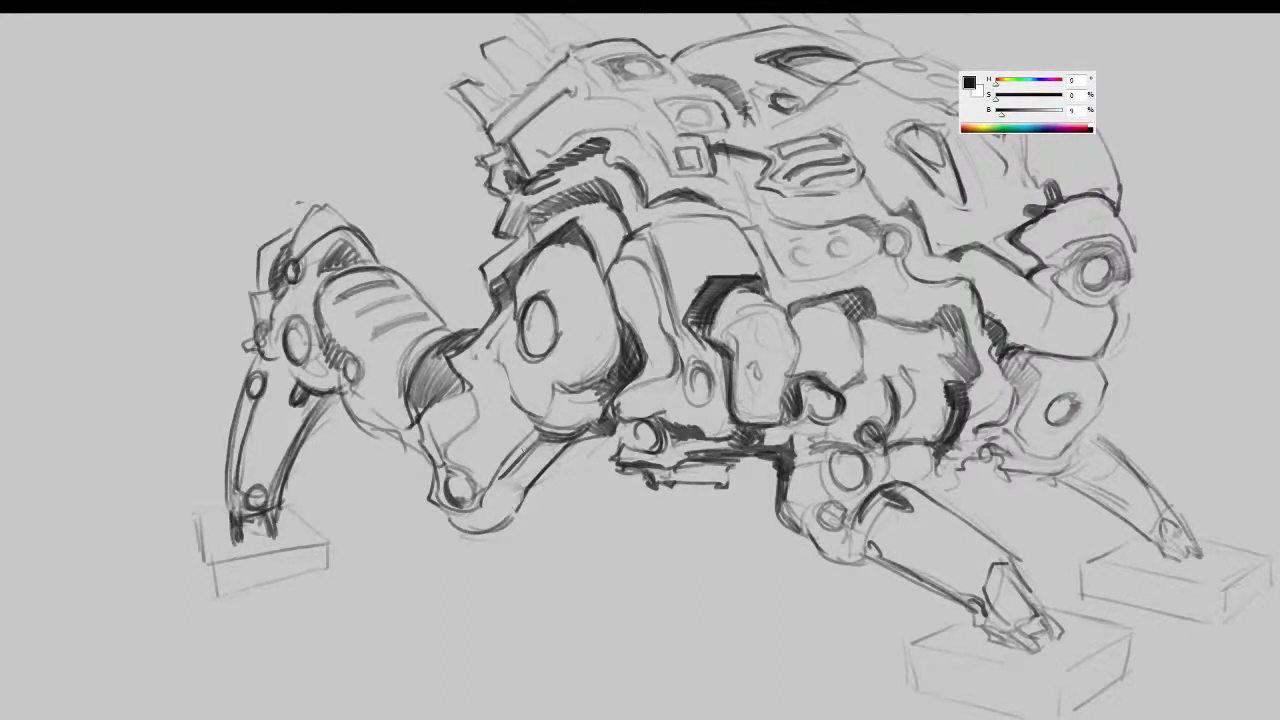
- Redraw the strut beside the new round pivot with cleaner edges and a darkened gap under the large oval thigh plate
{"action": "mouse_move", "coordinate": [512, 456]}
{"action": "left_mouse_down"}
{"action": "mouse_move", "coordinate": [492, 492]}
{"action": "mouse_move", "coordinate": [526, 491]}
{"action": "mouse_move", "coordinate": [488, 498]}
{"action": "mouse_move", "coordinate": [499, 493]}
{"action": "left_mouse_up"}
{"action": "left_click_drag", "start_coordinate": [520, 462], "coordinate": [504, 480]}
{"action": "left_click_drag", "start_coordinate": [540, 430], "coordinate": [486, 490]}
{"action": "key", "text": "e"}
{"action": "mouse_move", "coordinate": [494, 464]}
{"action": "left_mouse_down"}
{"action": "mouse_move", "coordinate": [452, 490]}
{"action": "mouse_move", "coordinate": [480, 484]}
{"action": "left_mouse_up"}
{"action": "left_click_drag", "start_coordinate": [522, 454], "coordinate": [476, 492]}
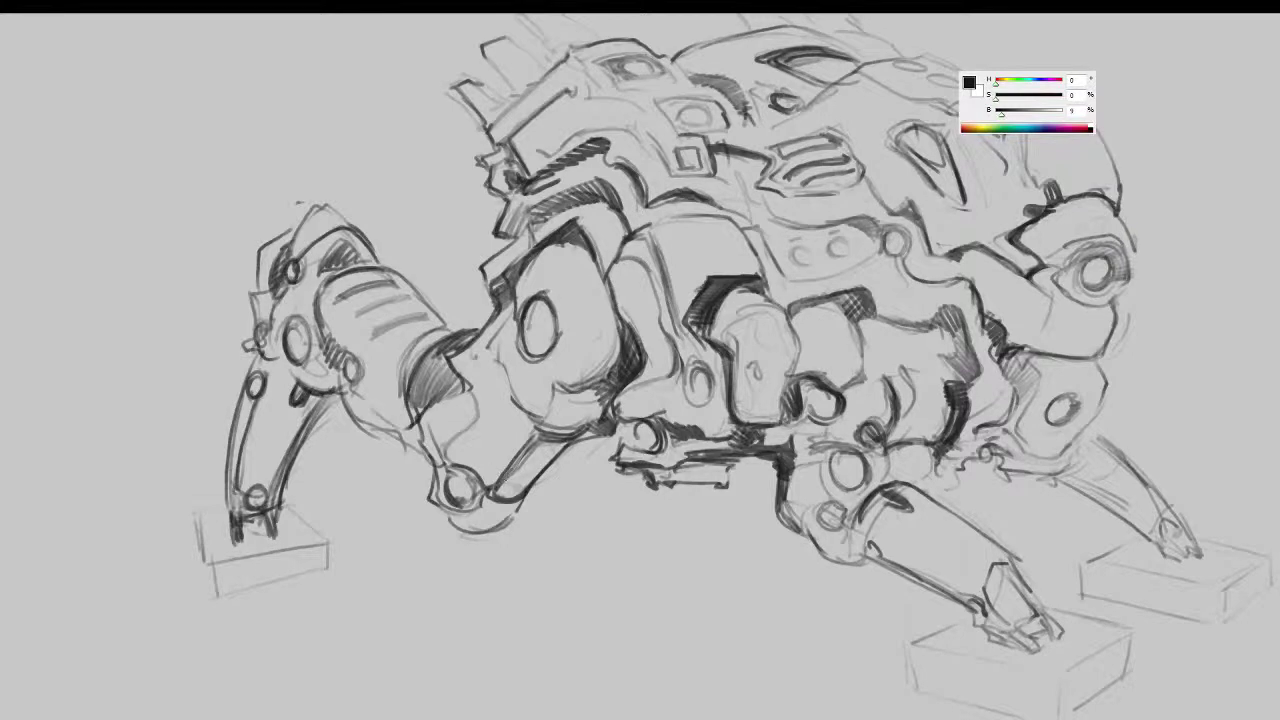
{"action": "mouse_move", "coordinate": [496, 362]}
{"action": "left_mouse_down"}
{"action": "mouse_move", "coordinate": [526, 442]}
{"action": "mouse_move", "coordinate": [512, 446]}
{"action": "mouse_move", "coordinate": [531, 421]}
{"action": "left_mouse_up"}
{"action": "left_click_drag", "start_coordinate": [527, 423], "coordinate": [495, 483]}
{"action": "left_click_drag", "start_coordinate": [593, 467], "coordinate": [628, 432]}
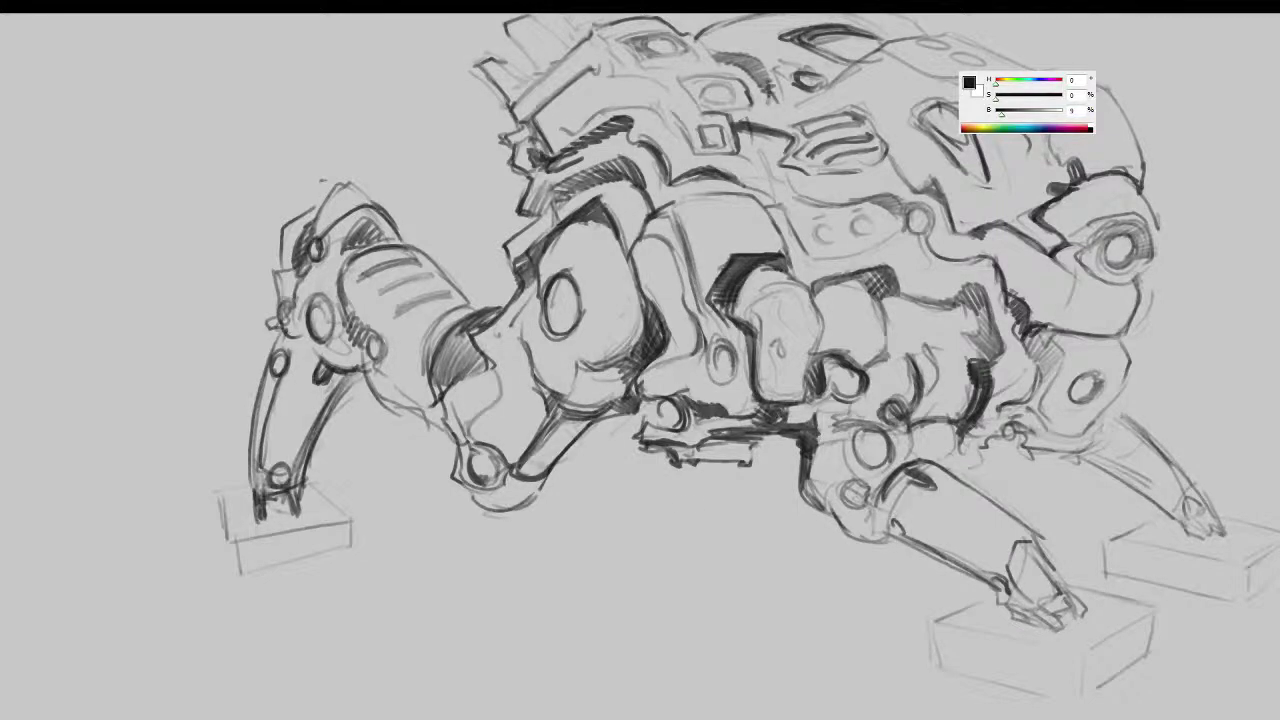
- Redraw the segmented joint above the near front leg with darker circular pivots and hatched gaps between the segments
{"action": "left_click_drag", "start_coordinate": [714, 478], "coordinate": [650, 572]}
{"action": "left_click_drag", "start_coordinate": [698, 532], "coordinate": [646, 546]}
{"action": "mouse_move", "coordinate": [866, 545]}
{"action": "left_mouse_down"}
{"action": "mouse_move", "coordinate": [763, 433]}
{"action": "mouse_move", "coordinate": [754, 404]}
{"action": "mouse_move", "coordinate": [710, 431]}
{"action": "left_mouse_up"}
{"action": "left_click_drag", "start_coordinate": [760, 458], "coordinate": [768, 430]}
{"action": "mouse_move", "coordinate": [656, 424]}
{"action": "left_mouse_down"}
{"action": "mouse_move", "coordinate": [642, 456]}
{"action": "mouse_move", "coordinate": [580, 447]}
{"action": "mouse_move", "coordinate": [618, 422]}
{"action": "mouse_move", "coordinate": [582, 392]}
{"action": "mouse_move", "coordinate": [634, 370]}
{"action": "left_mouse_up"}
{"action": "mouse_move", "coordinate": [626, 372]}
{"action": "left_mouse_down"}
{"action": "mouse_move", "coordinate": [602, 364]}
{"action": "mouse_move", "coordinate": [606, 345]}
{"action": "mouse_move", "coordinate": [618, 368]}
{"action": "mouse_move", "coordinate": [652, 364]}
{"action": "mouse_move", "coordinate": [620, 396]}
{"action": "mouse_move", "coordinate": [642, 413]}
{"action": "left_mouse_up"}
{"action": "mouse_move", "coordinate": [626, 376]}
{"action": "left_mouse_down"}
{"action": "mouse_move", "coordinate": [645, 413]}
{"action": "mouse_move", "coordinate": [655, 386]}
{"action": "left_mouse_up"}
{"action": "mouse_move", "coordinate": [627, 404]}
{"action": "left_mouse_down"}
{"action": "mouse_move", "coordinate": [644, 413]}
{"action": "mouse_move", "coordinate": [622, 446]}
{"action": "mouse_move", "coordinate": [644, 482]}
{"action": "left_mouse_up"}
{"action": "left_click_drag", "start_coordinate": [654, 424], "coordinate": [648, 436]}
- Clear the loose inner lines of the flank cavity and outline a long horizontal panel along its upper part
{"action": "mouse_move", "coordinate": [682, 402]}
{"action": "left_mouse_down"}
{"action": "mouse_move", "coordinate": [676, 370]}
{"action": "mouse_move", "coordinate": [660, 382]}
{"action": "mouse_move", "coordinate": [706, 362]}
{"action": "mouse_move", "coordinate": [676, 290]}
{"action": "mouse_move", "coordinate": [648, 308]}
{"action": "left_mouse_up"}
{"action": "mouse_move", "coordinate": [650, 258]}
{"action": "left_mouse_down"}
{"action": "mouse_move", "coordinate": [649, 296]}
{"action": "mouse_move", "coordinate": [634, 305]}
{"action": "mouse_move", "coordinate": [718, 302]}
{"action": "left_mouse_up"}
{"action": "left_click_drag", "start_coordinate": [693, 293], "coordinate": [744, 302]}
{"action": "mouse_move", "coordinate": [797, 380]}
{"action": "left_mouse_down"}
{"action": "mouse_move", "coordinate": [774, 429]}
{"action": "mouse_move", "coordinate": [787, 415]}
{"action": "left_mouse_up"}
{"action": "mouse_move", "coordinate": [803, 486]}
{"action": "left_mouse_down"}
{"action": "mouse_move", "coordinate": [838, 466]}
{"action": "mouse_move", "coordinate": [776, 474]}
{"action": "left_mouse_up"}
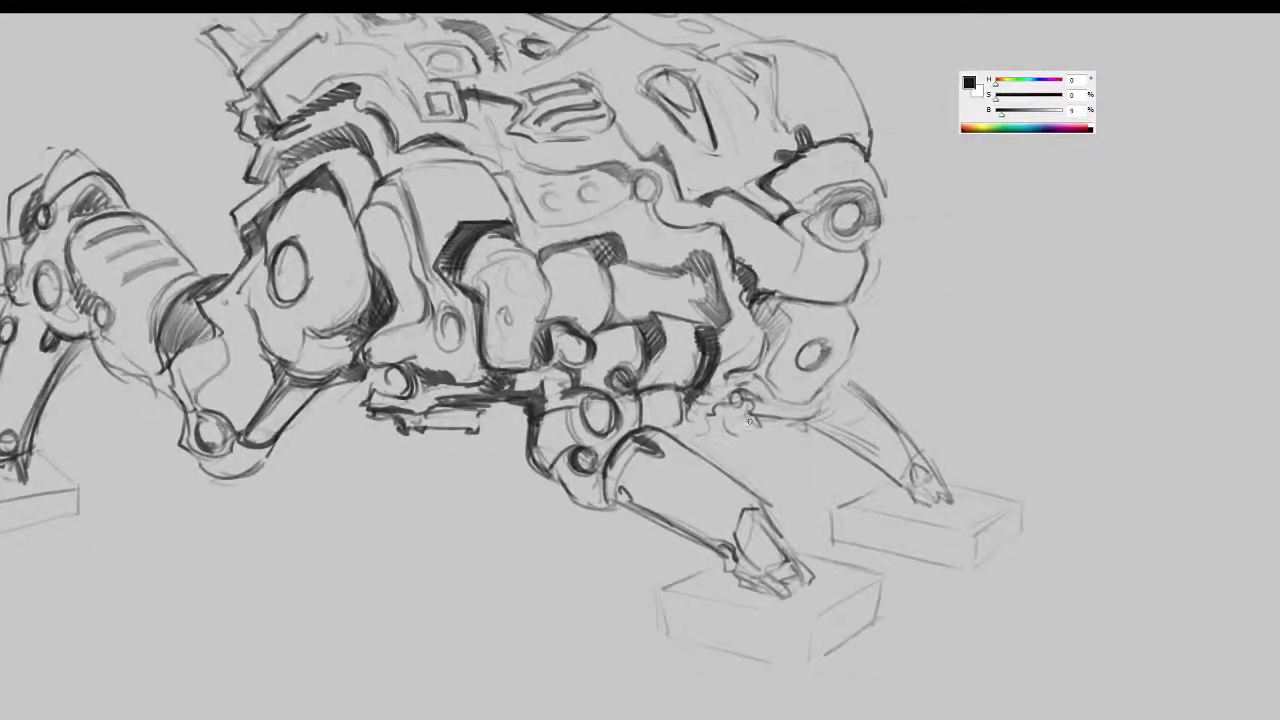
- Sketch small mechanical parts and a short rod under the body between the two front legs
{"action": "mouse_move", "coordinate": [726, 423]}
{"action": "left_mouse_down"}
{"action": "mouse_move", "coordinate": [725, 438]}
{"action": "mouse_move", "coordinate": [750, 441]}
{"action": "left_mouse_up"}
{"action": "mouse_move", "coordinate": [757, 428]}
{"action": "left_mouse_down"}
{"action": "mouse_move", "coordinate": [751, 440]}
{"action": "mouse_move", "coordinate": [799, 426]}
{"action": "left_mouse_up"}
{"action": "left_click_drag", "start_coordinate": [802, 425], "coordinate": [768, 438]}
{"action": "mouse_move", "coordinate": [755, 358]}
{"action": "left_mouse_down"}
{"action": "mouse_move", "coordinate": [748, 380]}
{"action": "mouse_move", "coordinate": [710, 401]}
{"action": "mouse_move", "coordinate": [735, 391]}
{"action": "left_mouse_up"}
{"action": "mouse_move", "coordinate": [712, 392]}
{"action": "left_mouse_down"}
{"action": "mouse_move", "coordinate": [743, 387]}
{"action": "mouse_move", "coordinate": [796, 413]}
{"action": "mouse_move", "coordinate": [811, 372]}
{"action": "left_mouse_up"}
{"action": "left_click_drag", "start_coordinate": [756, 309], "coordinate": [818, 317]}
{"action": "left_click_drag", "start_coordinate": [800, 312], "coordinate": [797, 337]}
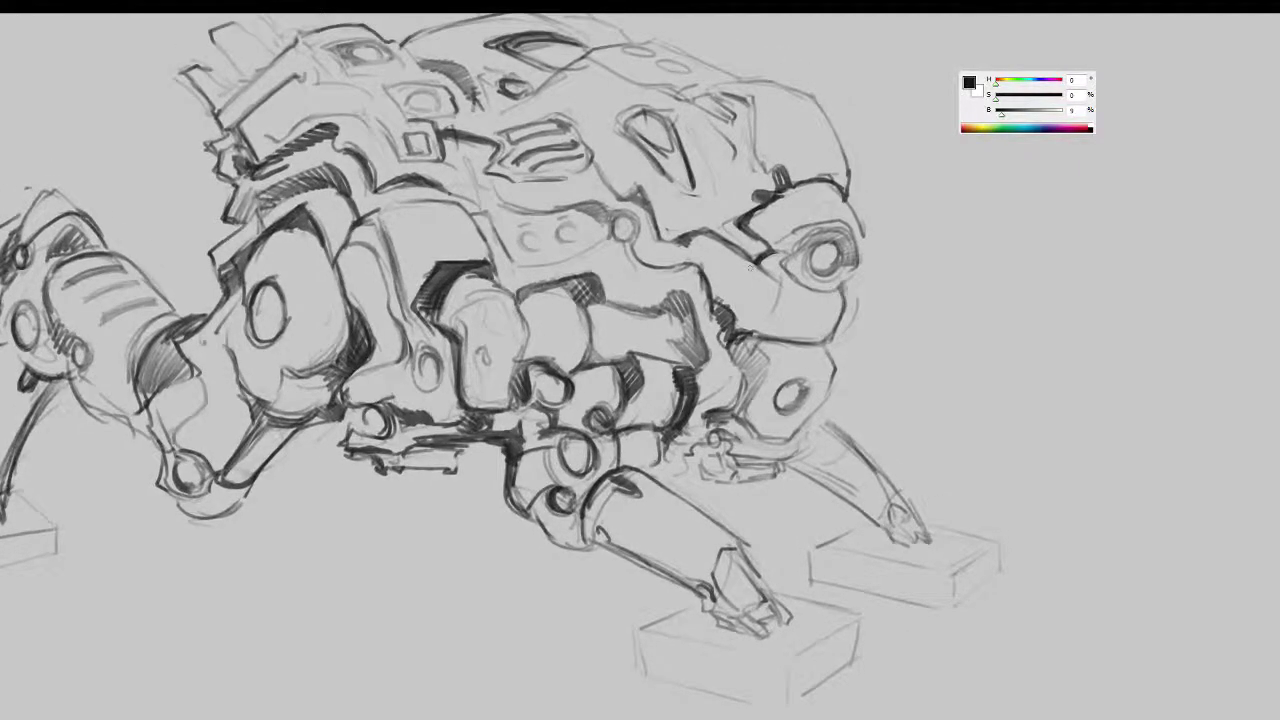
- Redraw the far front leg's upper arm as a long rounded plate with a curved end beside the ringed pivot
{"action": "mouse_move", "coordinate": [766, 273]}
{"action": "left_mouse_down"}
{"action": "mouse_move", "coordinate": [780, 308]}
{"action": "mouse_move", "coordinate": [769, 336]}
{"action": "left_mouse_up"}
{"action": "left_click_drag", "start_coordinate": [844, 297], "coordinate": [830, 334]}
{"action": "left_click_drag", "start_coordinate": [846, 272], "coordinate": [838, 315]}
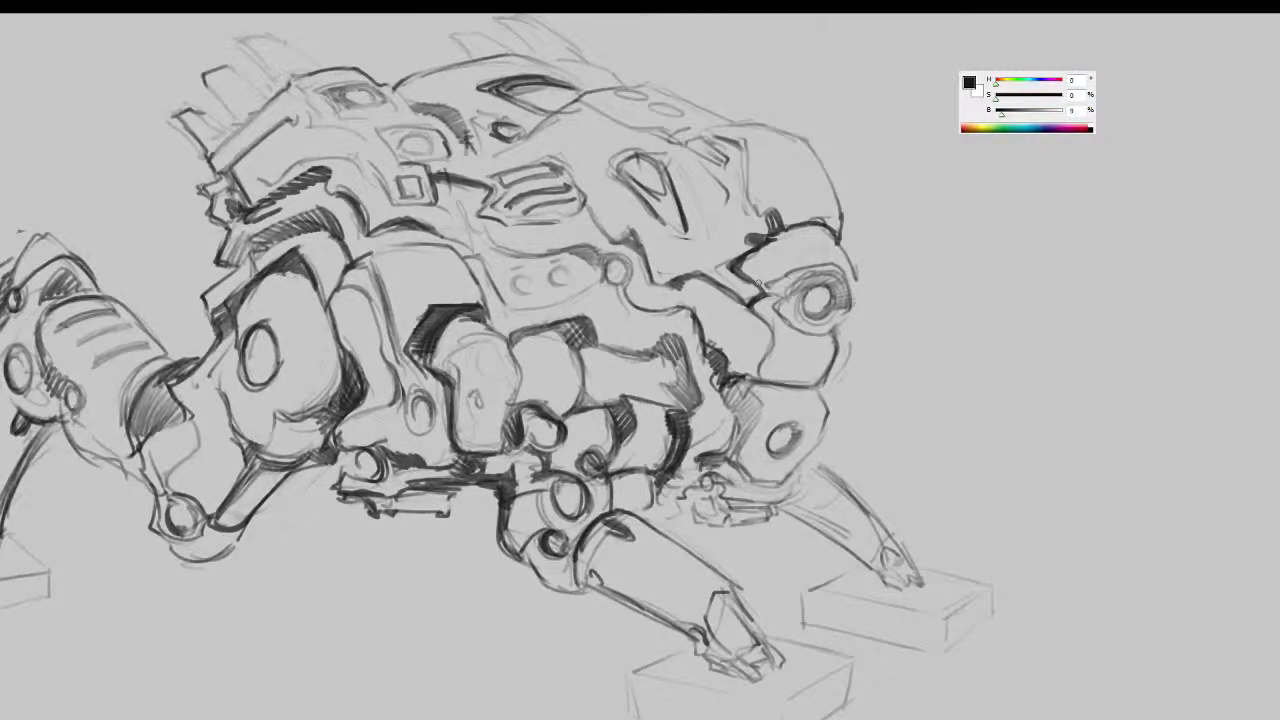
{"action": "mouse_move", "coordinate": [758, 284]}
{"action": "left_mouse_down"}
{"action": "mouse_move", "coordinate": [763, 310]}
{"action": "mouse_move", "coordinate": [752, 284]}
{"action": "left_mouse_up"}
{"action": "key", "text": "b"}
{"action": "left_click_drag", "start_coordinate": [742, 277], "coordinate": [764, 305]}
{"action": "mouse_move", "coordinate": [740, 299]}
{"action": "left_mouse_down"}
{"action": "mouse_move", "coordinate": [752, 310]}
{"action": "mouse_move", "coordinate": [710, 281]}
{"action": "mouse_move", "coordinate": [700, 304]}
{"action": "left_mouse_up"}
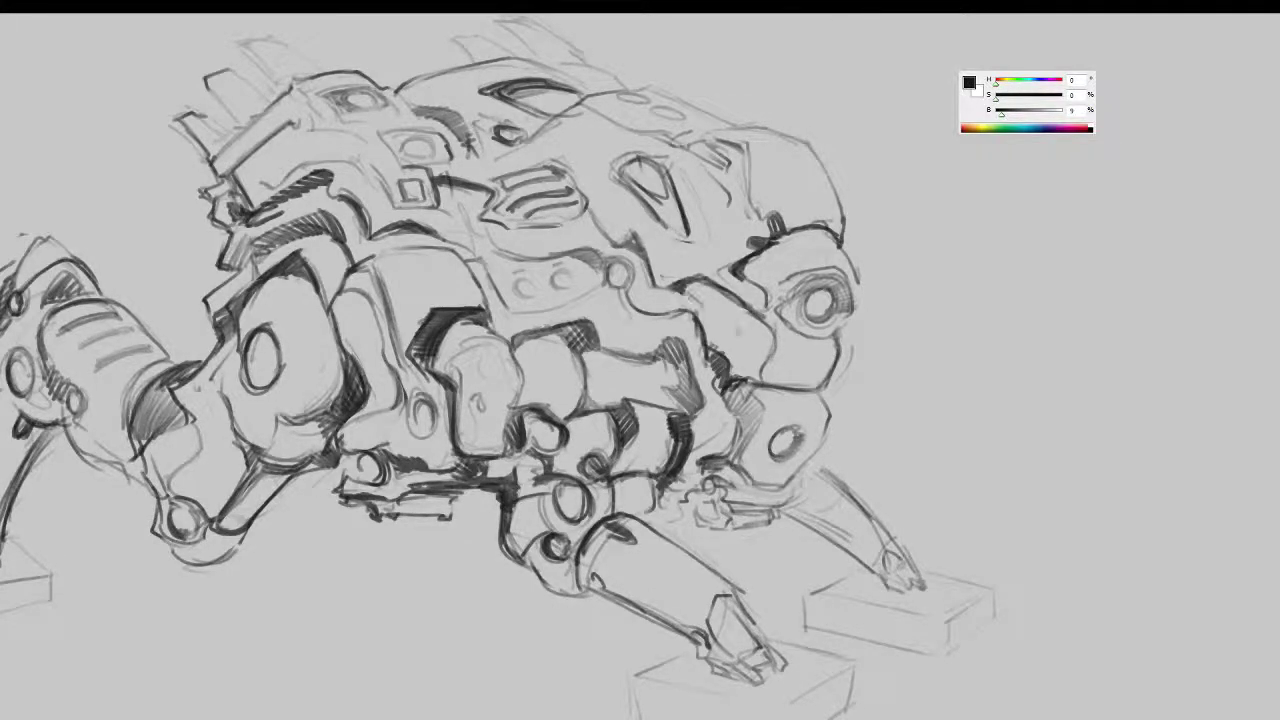
- Darken the contours around the ringed pivot and along the outer edge of the leg segment beneath it
{"action": "mouse_move", "coordinate": [807, 283]}
{"action": "left_mouse_down"}
{"action": "mouse_move", "coordinate": [777, 307]}
{"action": "mouse_move", "coordinate": [812, 271]}
{"action": "mouse_move", "coordinate": [840, 267]}
{"action": "mouse_move", "coordinate": [785, 277]}
{"action": "mouse_move", "coordinate": [830, 272]}
{"action": "mouse_move", "coordinate": [857, 306]}
{"action": "mouse_move", "coordinate": [824, 388]}
{"action": "mouse_move", "coordinate": [762, 392]}
{"action": "left_mouse_up"}
{"action": "left_click_drag", "start_coordinate": [838, 362], "coordinate": [805, 393]}
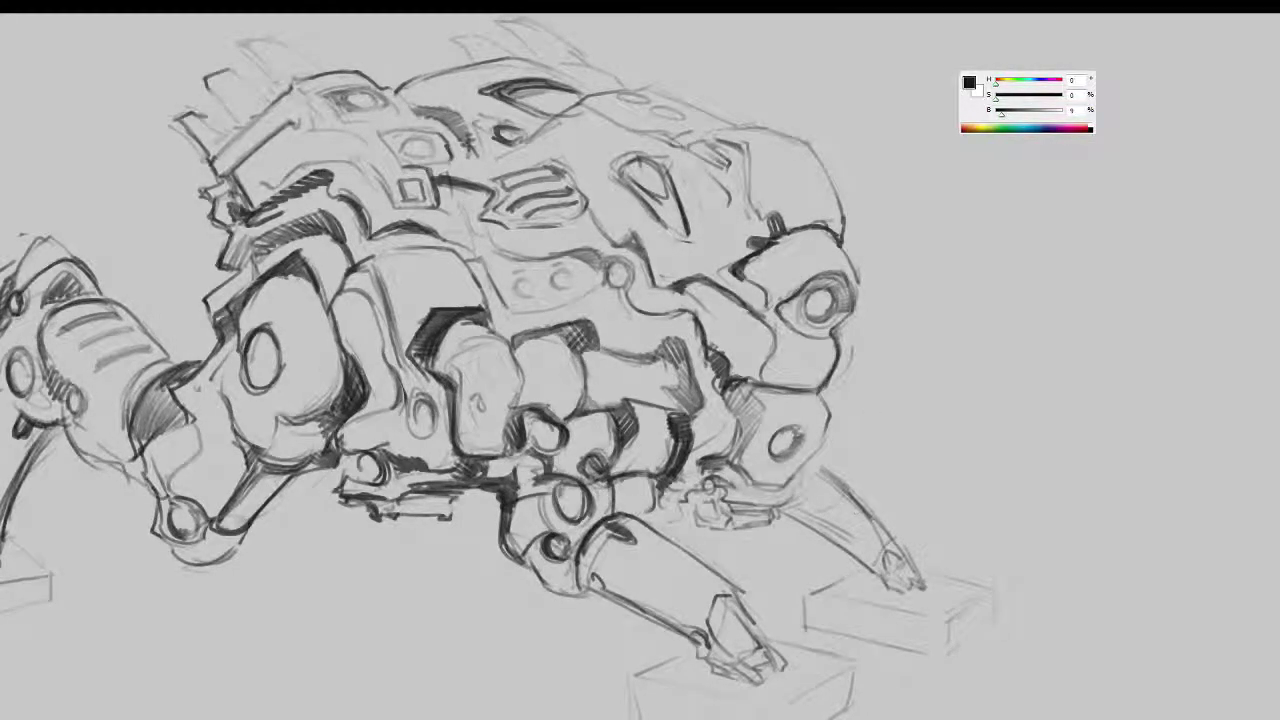
{"action": "mouse_move", "coordinate": [856, 511]}
{"action": "left_mouse_down"}
{"action": "mouse_move", "coordinate": [957, 480]}
{"action": "mouse_move", "coordinate": [965, 463]}
{"action": "mouse_move", "coordinate": [931, 543]}
{"action": "mouse_move", "coordinate": [940, 536]}
{"action": "left_mouse_up"}
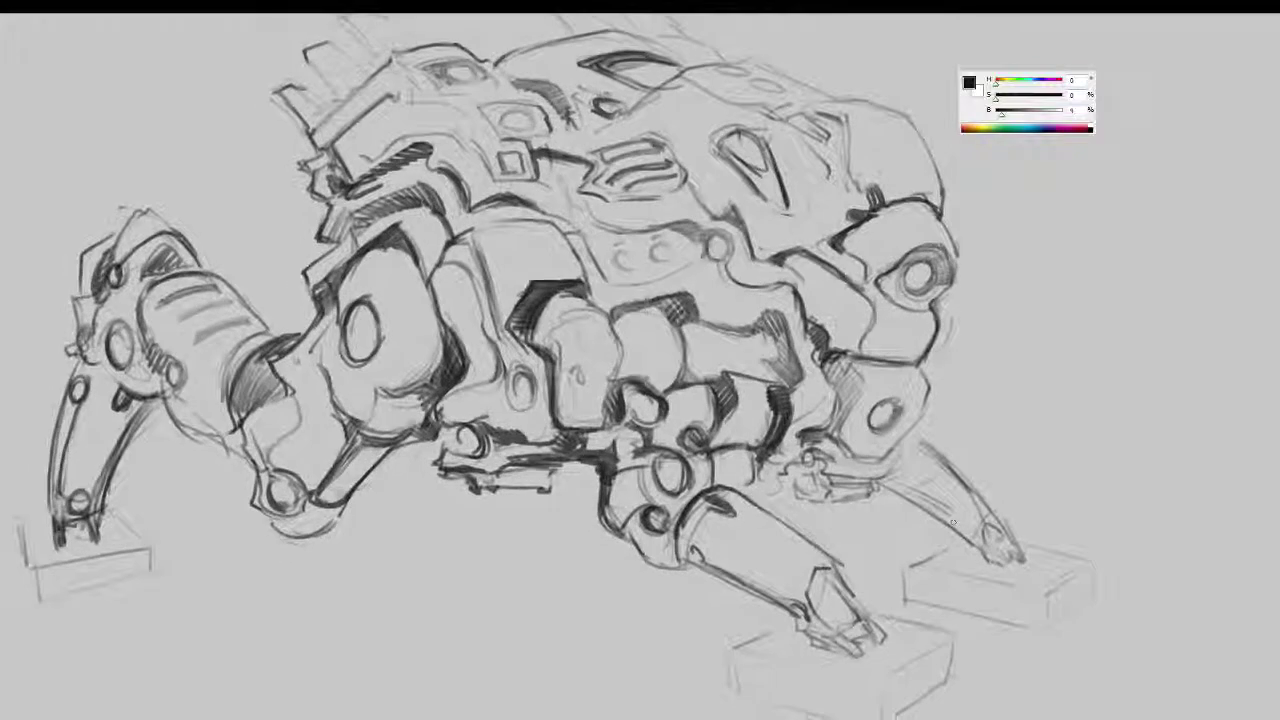